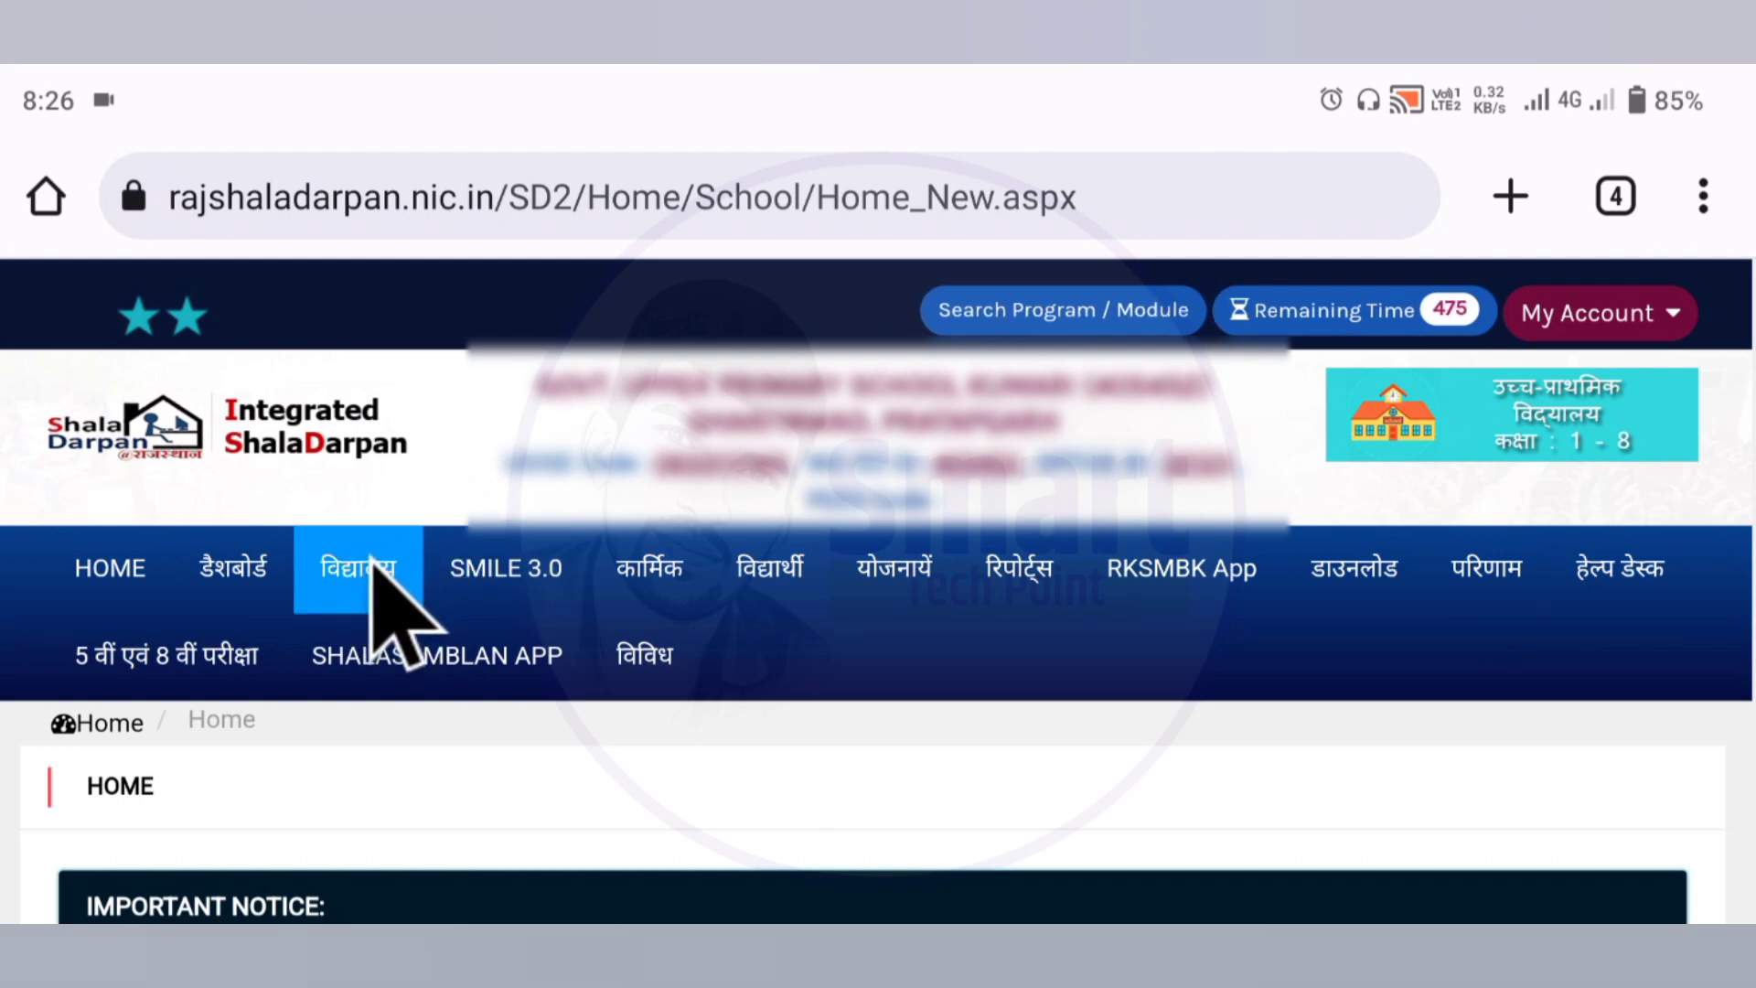
Open the Technology Innovation Lab (ICT) Module from the school (विद्यालय) section of the portal
click(373, 613)
scroll(878, 612, down, 3)
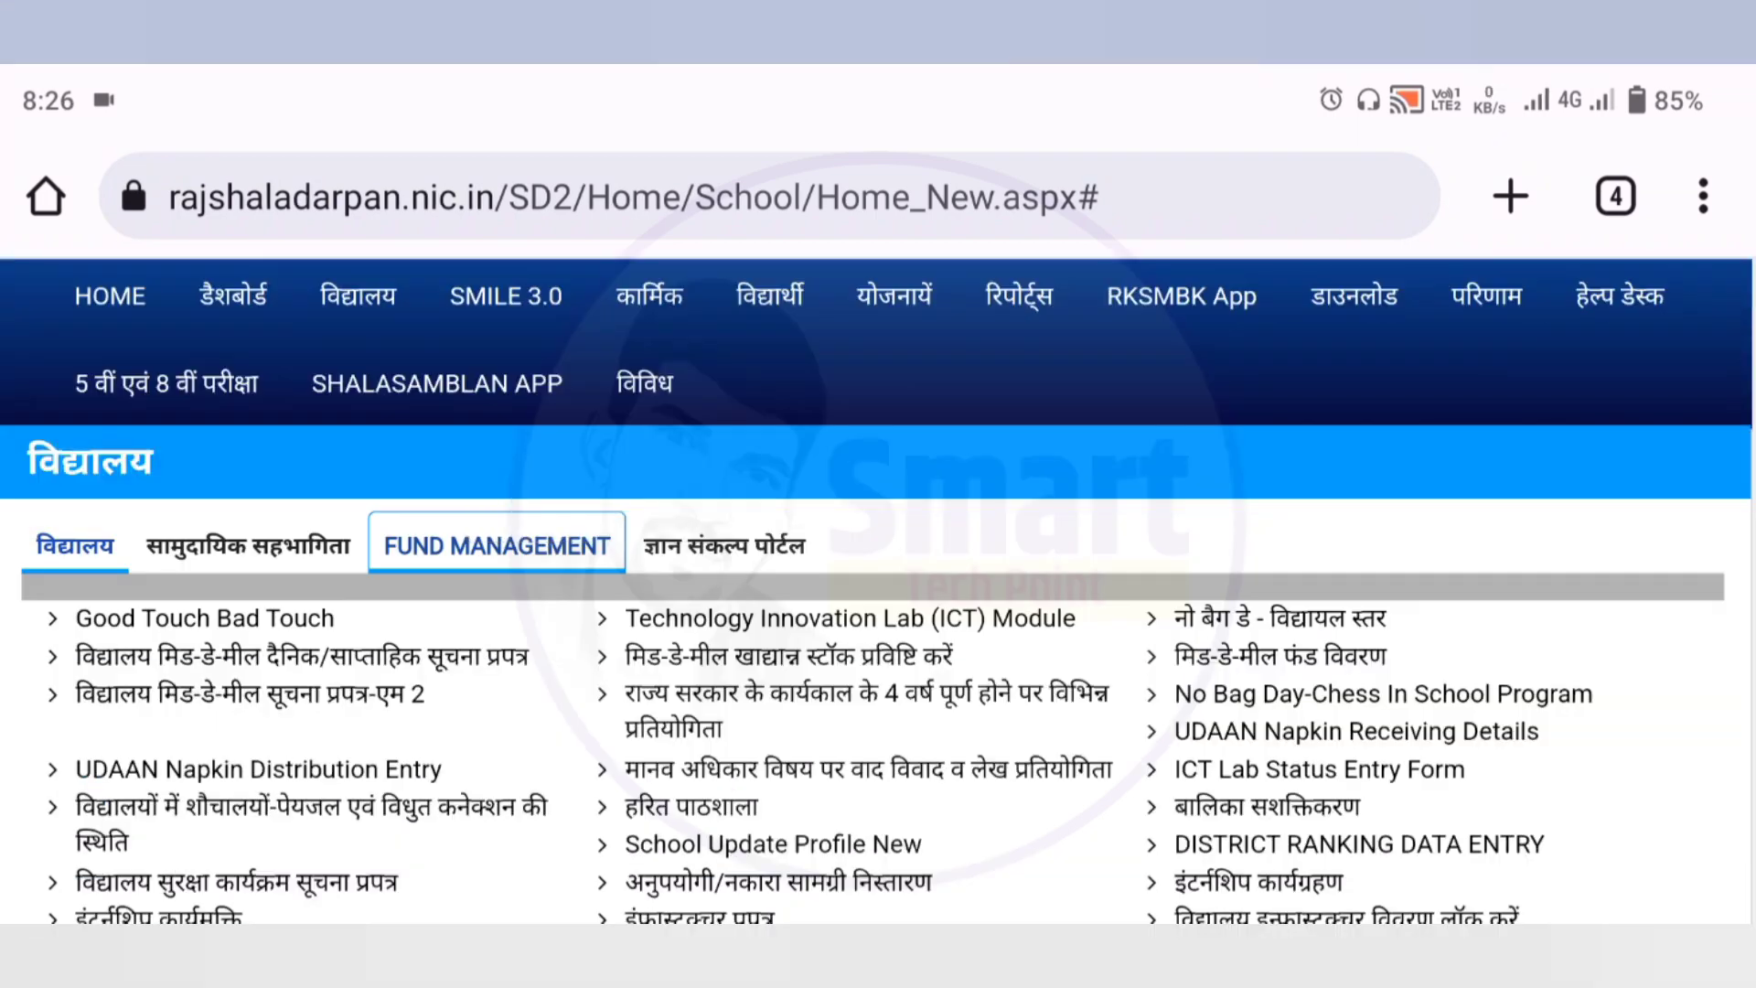
scroll(243, 470, down, 3)
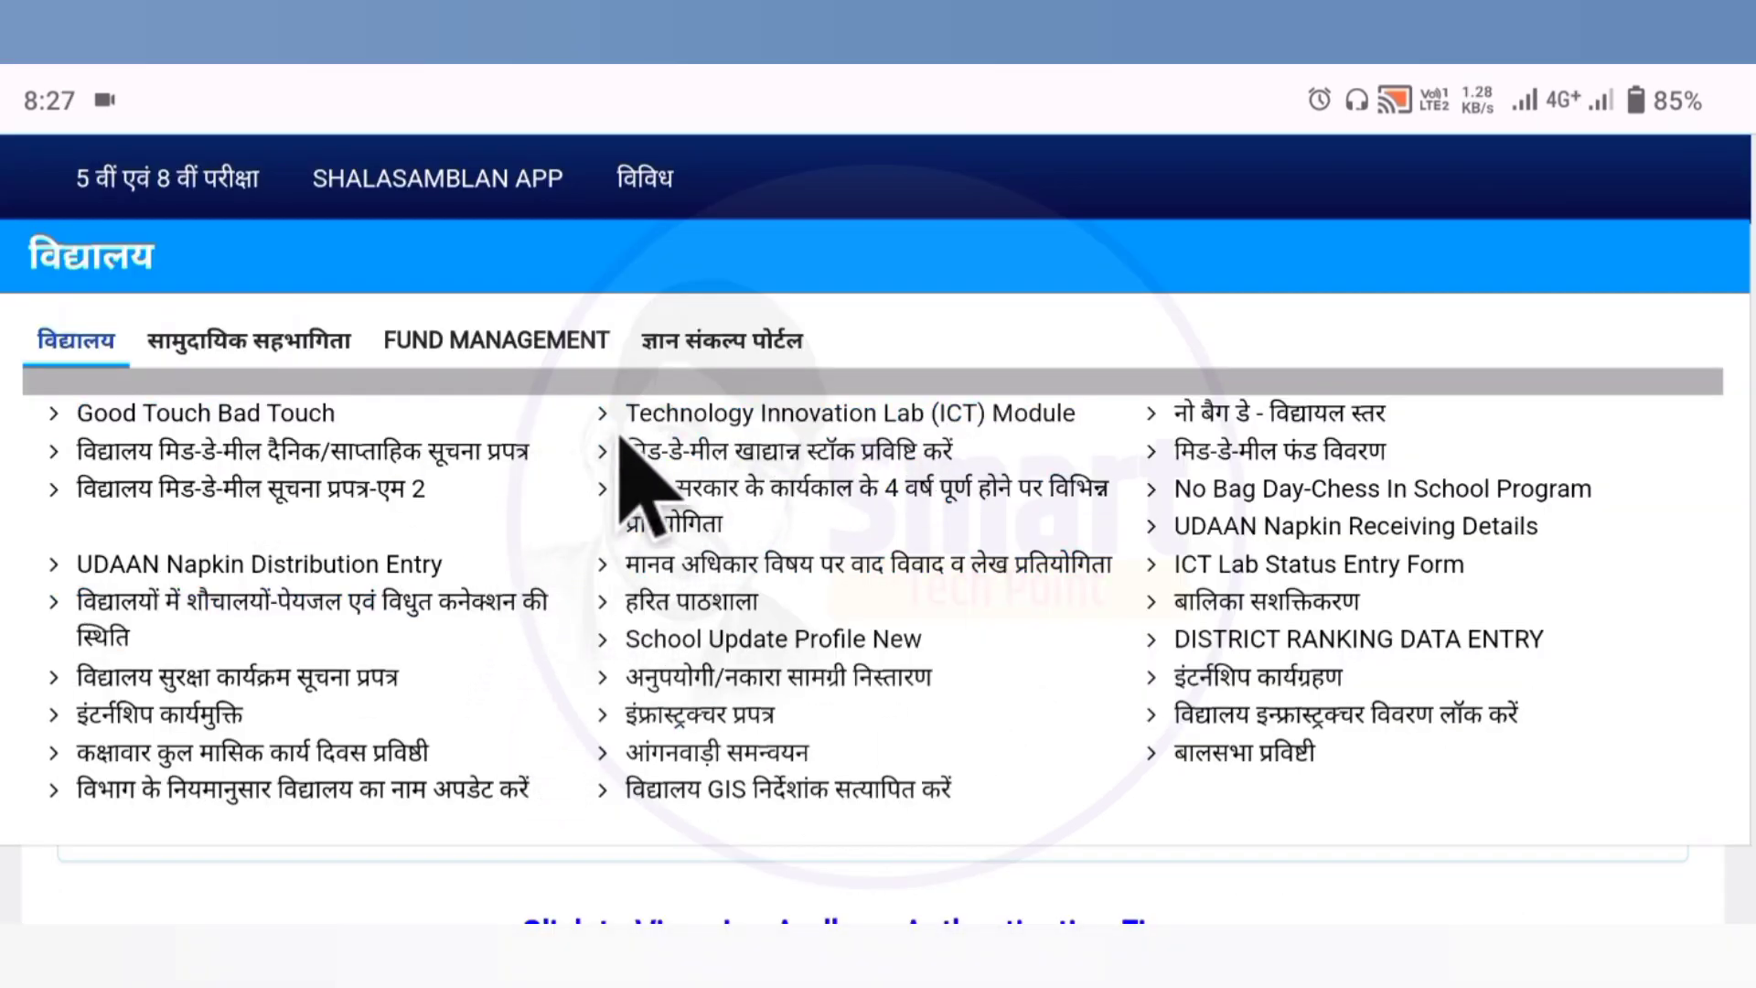
click(805, 414)
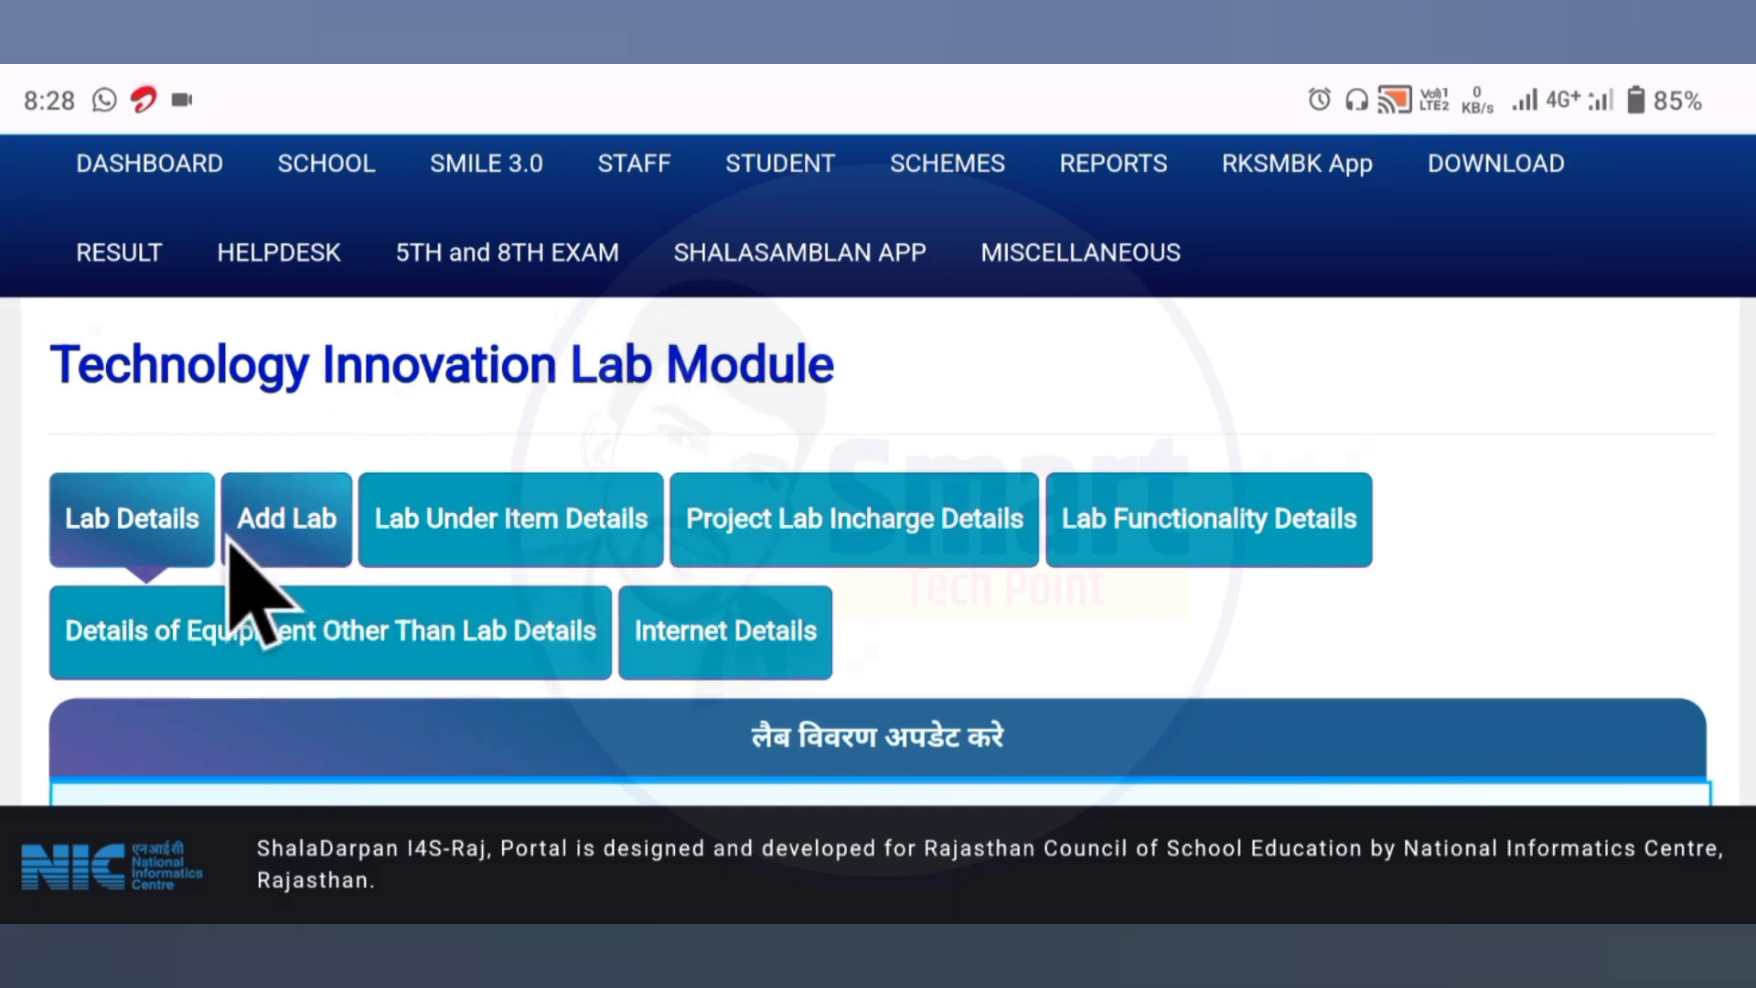
Set the ICT Lab's installation date to 07/28/2023 in the lab details
scroll(229, 539, down, 3)
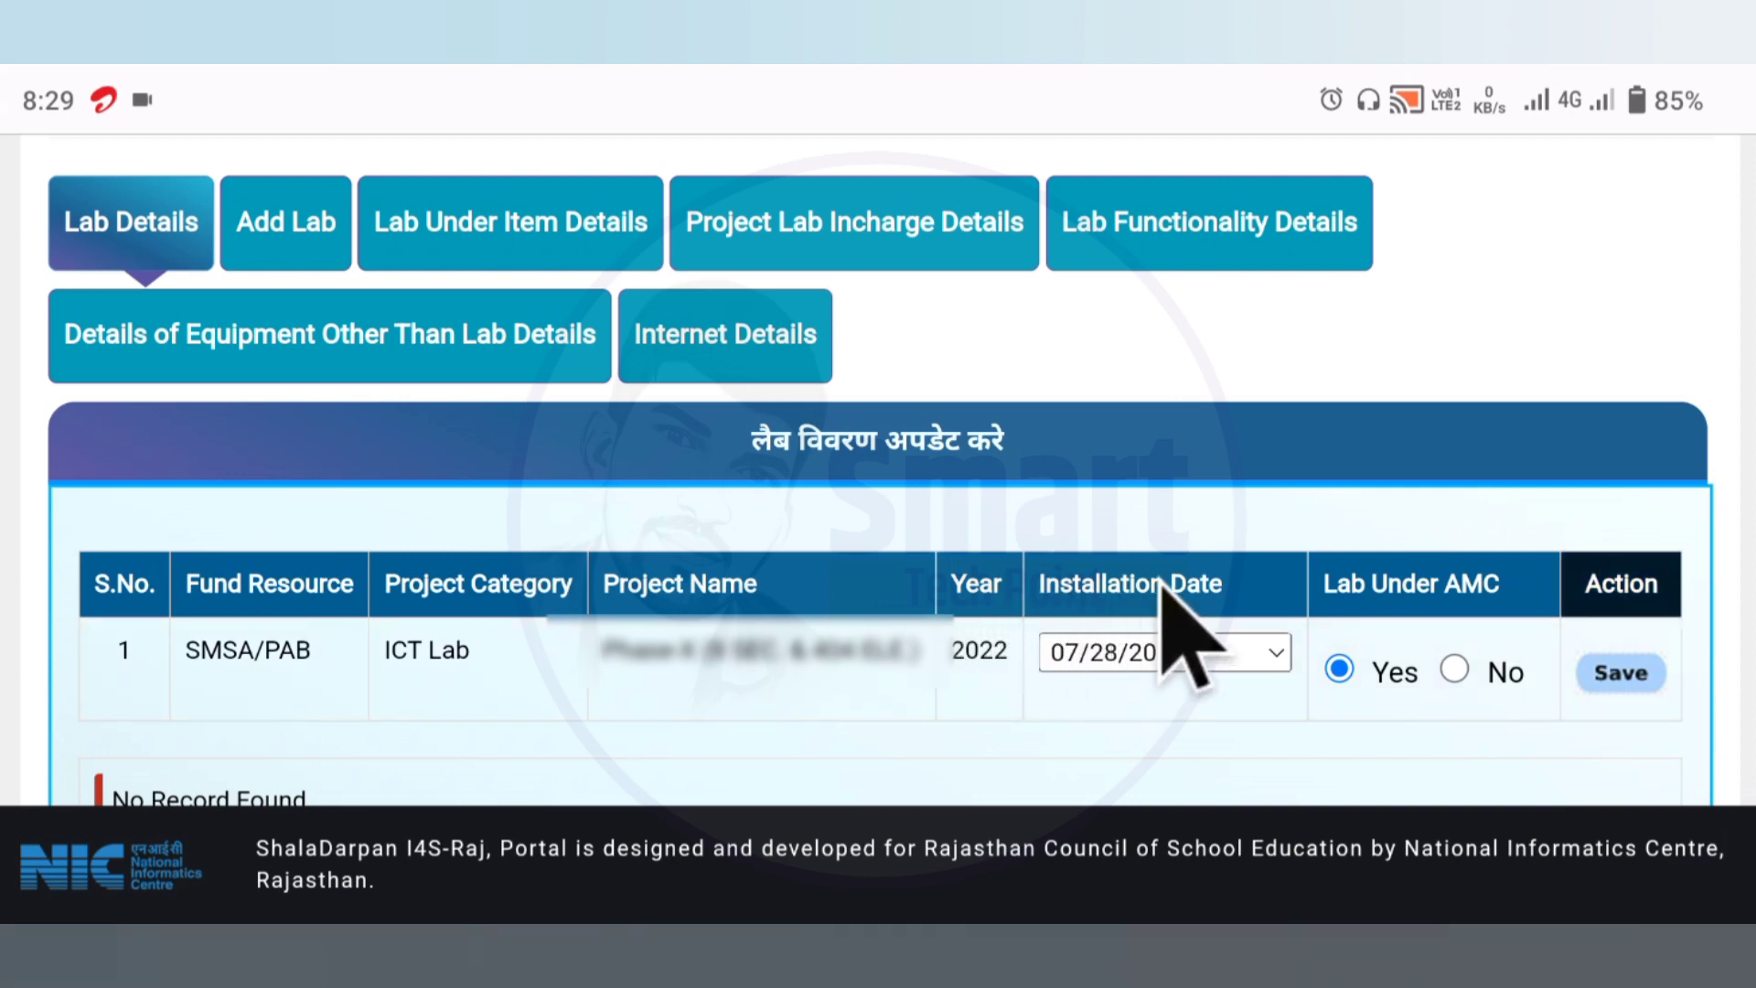
click(1221, 657)
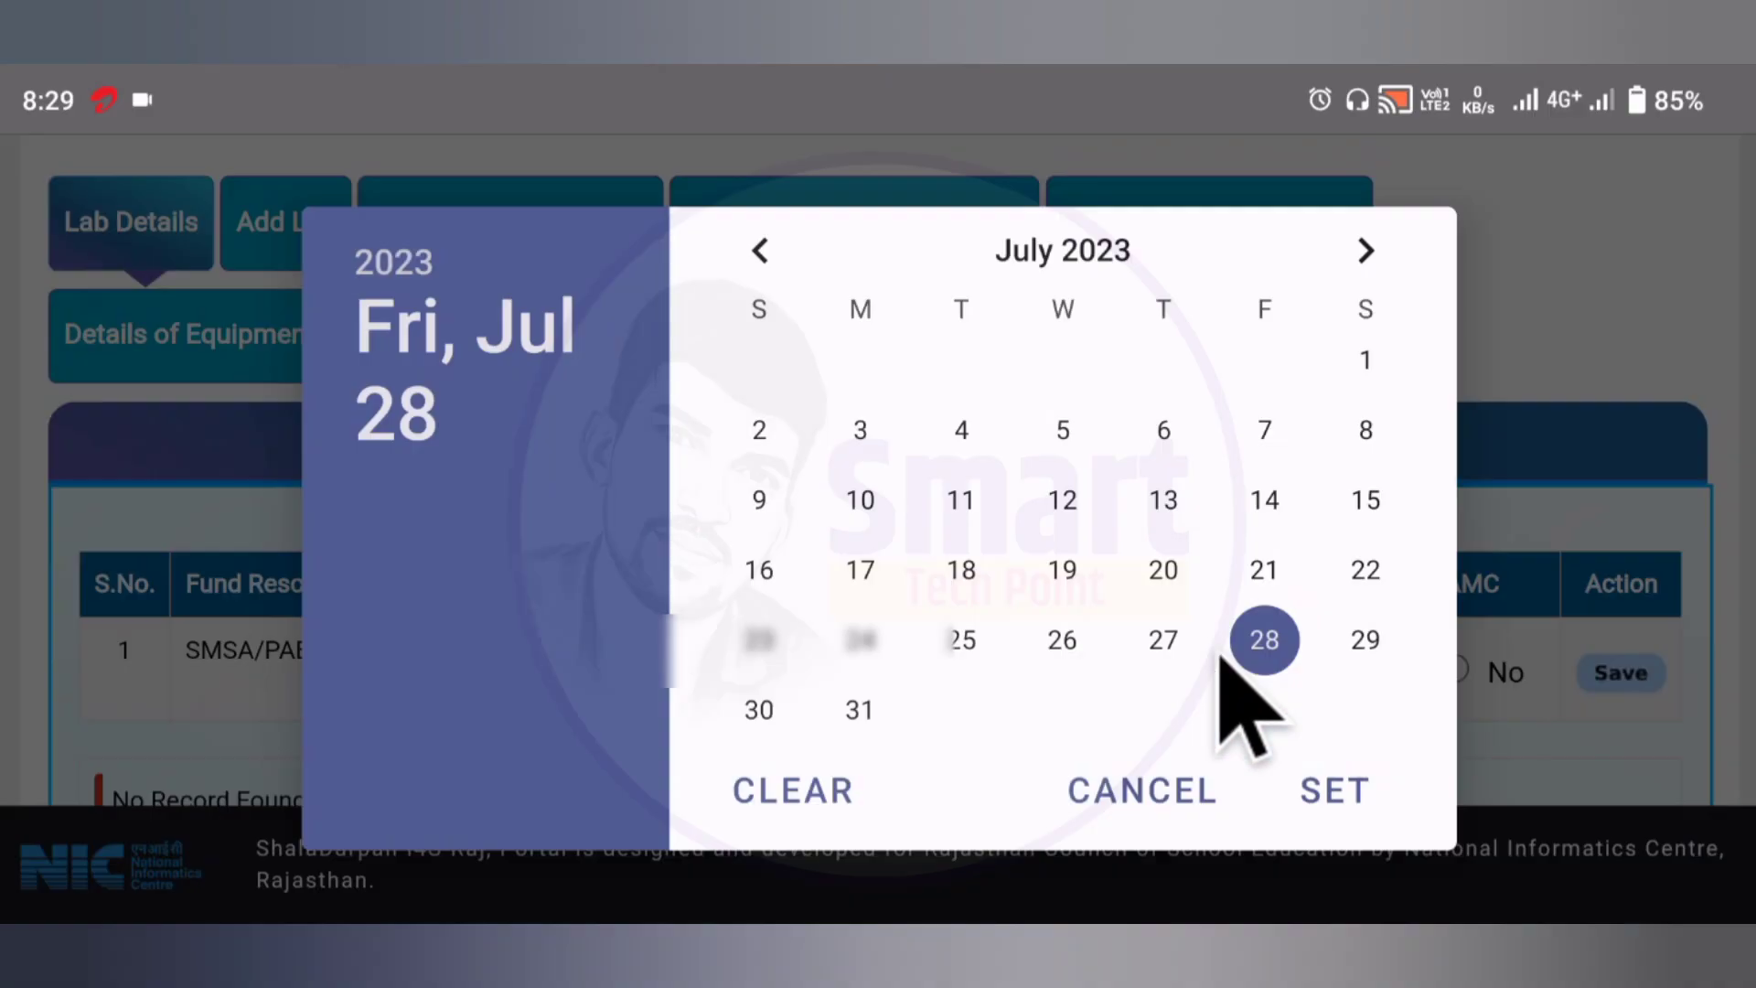
click(1212, 671)
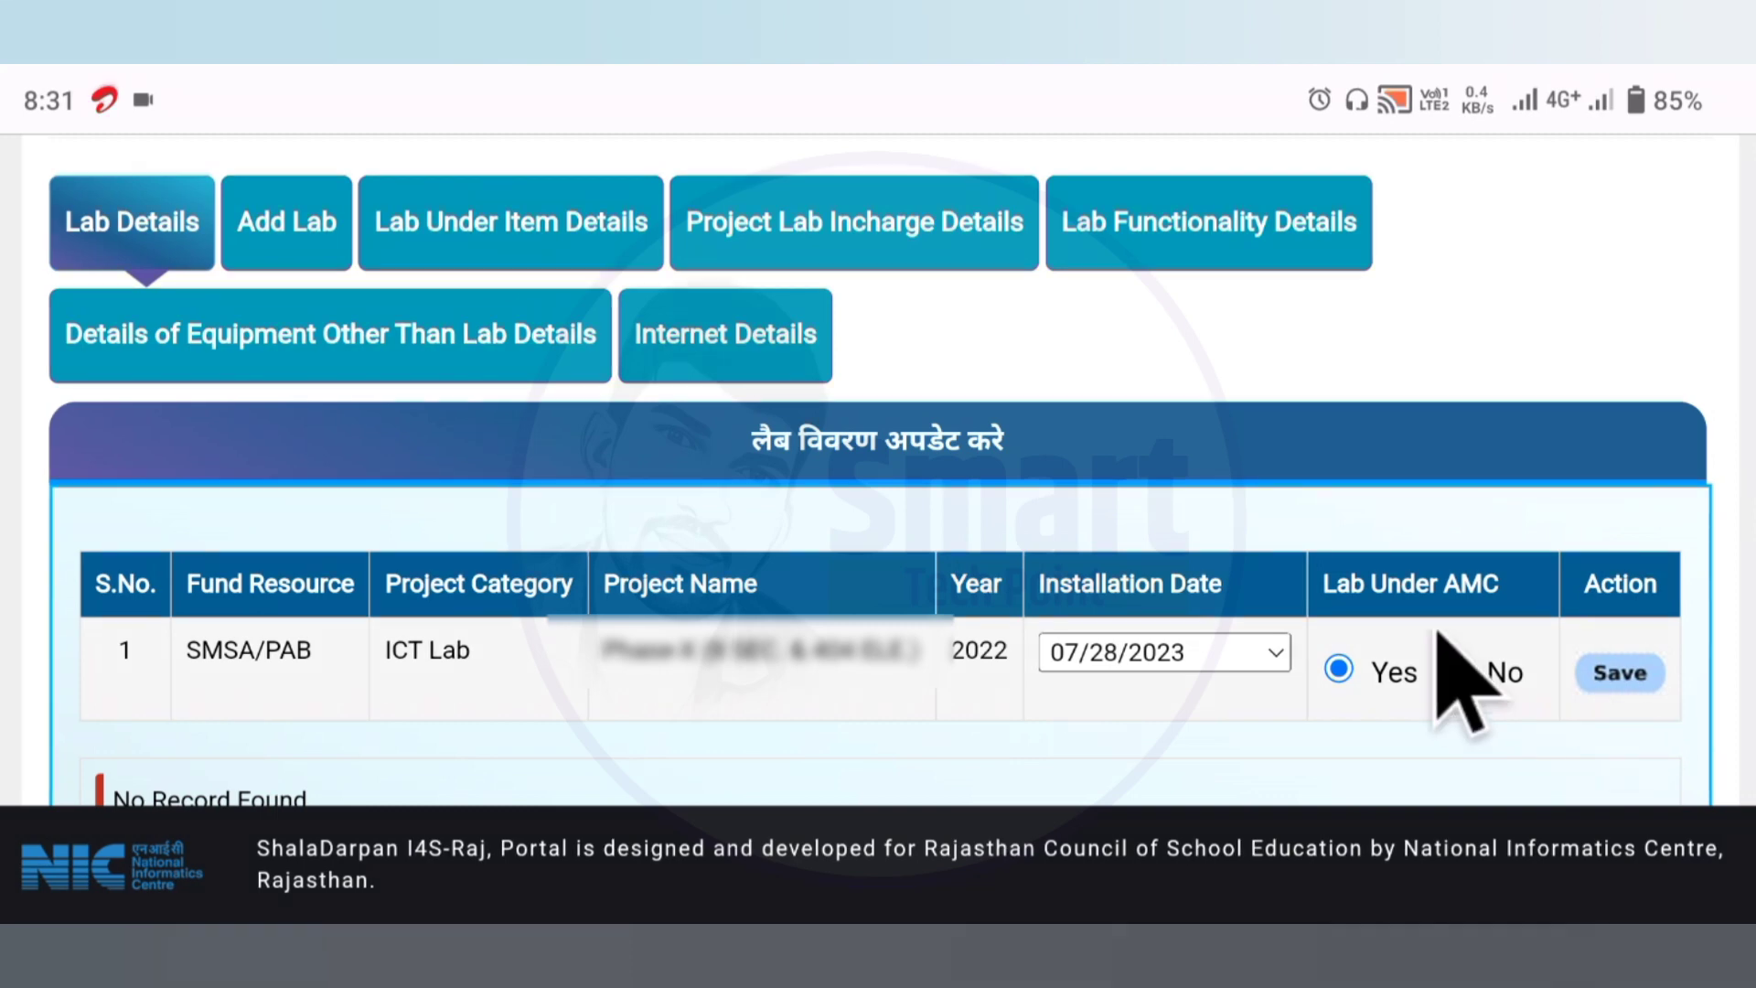
Go to the form for adding another lab, review the fund resource choices and set the fund resource to CSR
click(286, 234)
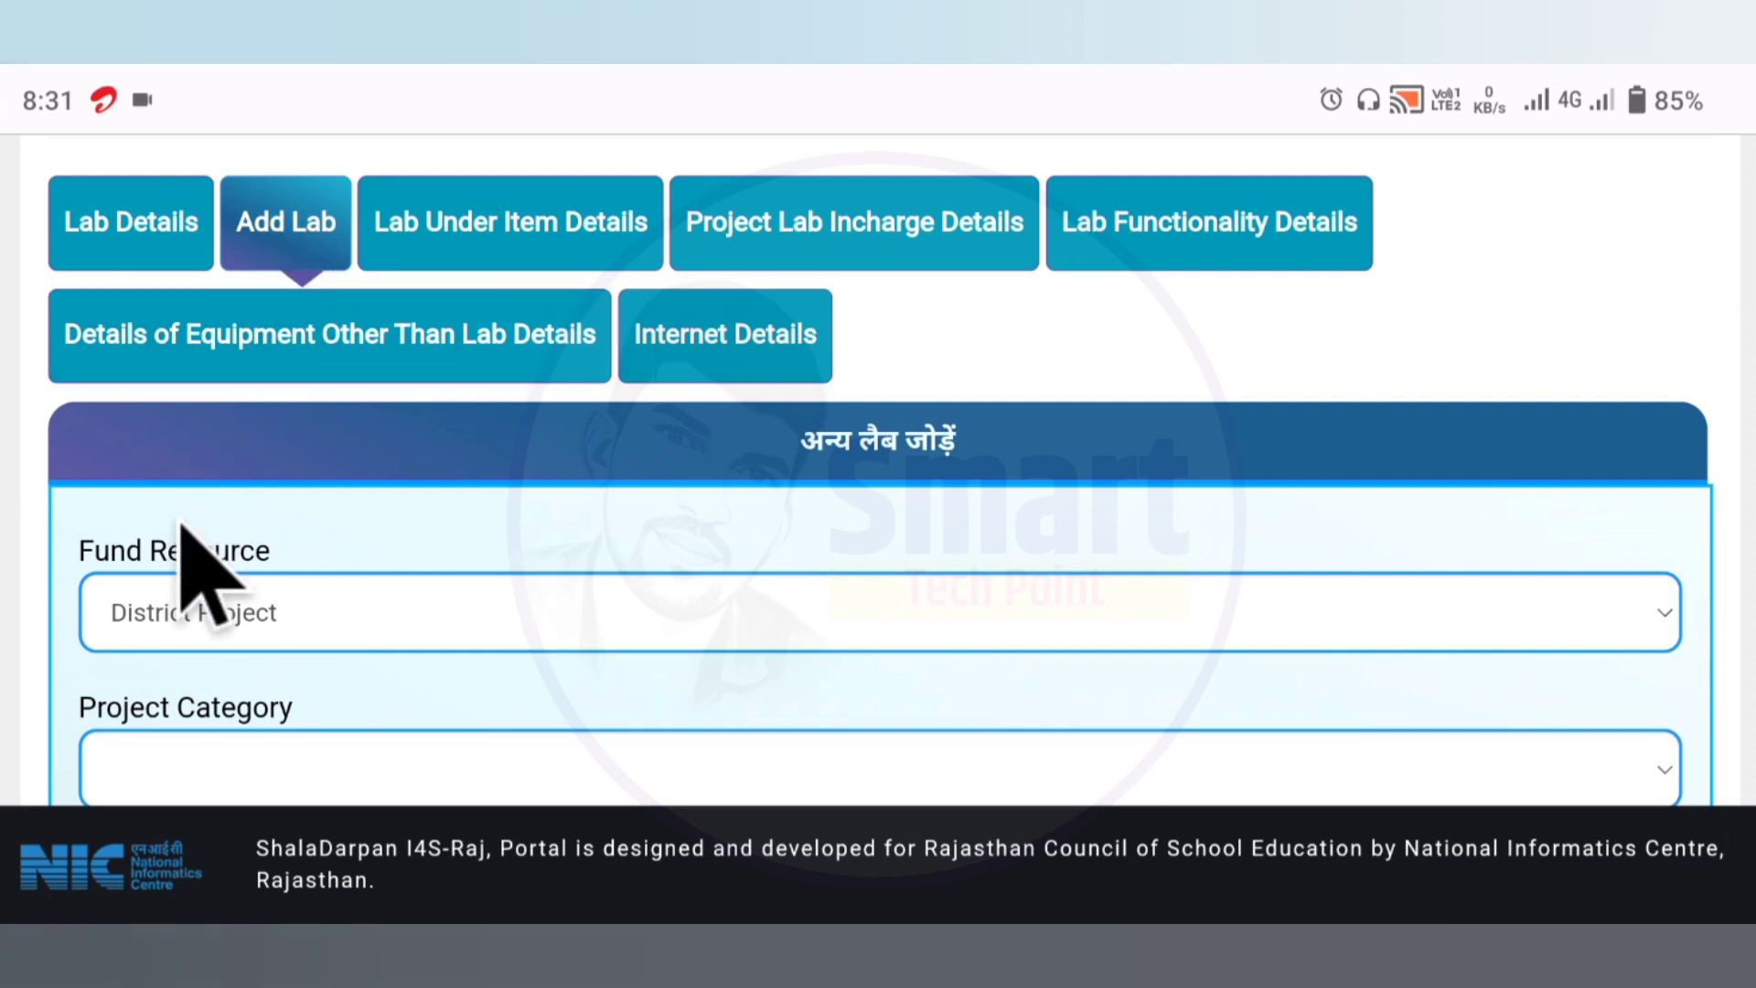
scroll(805, 403, down, 2)
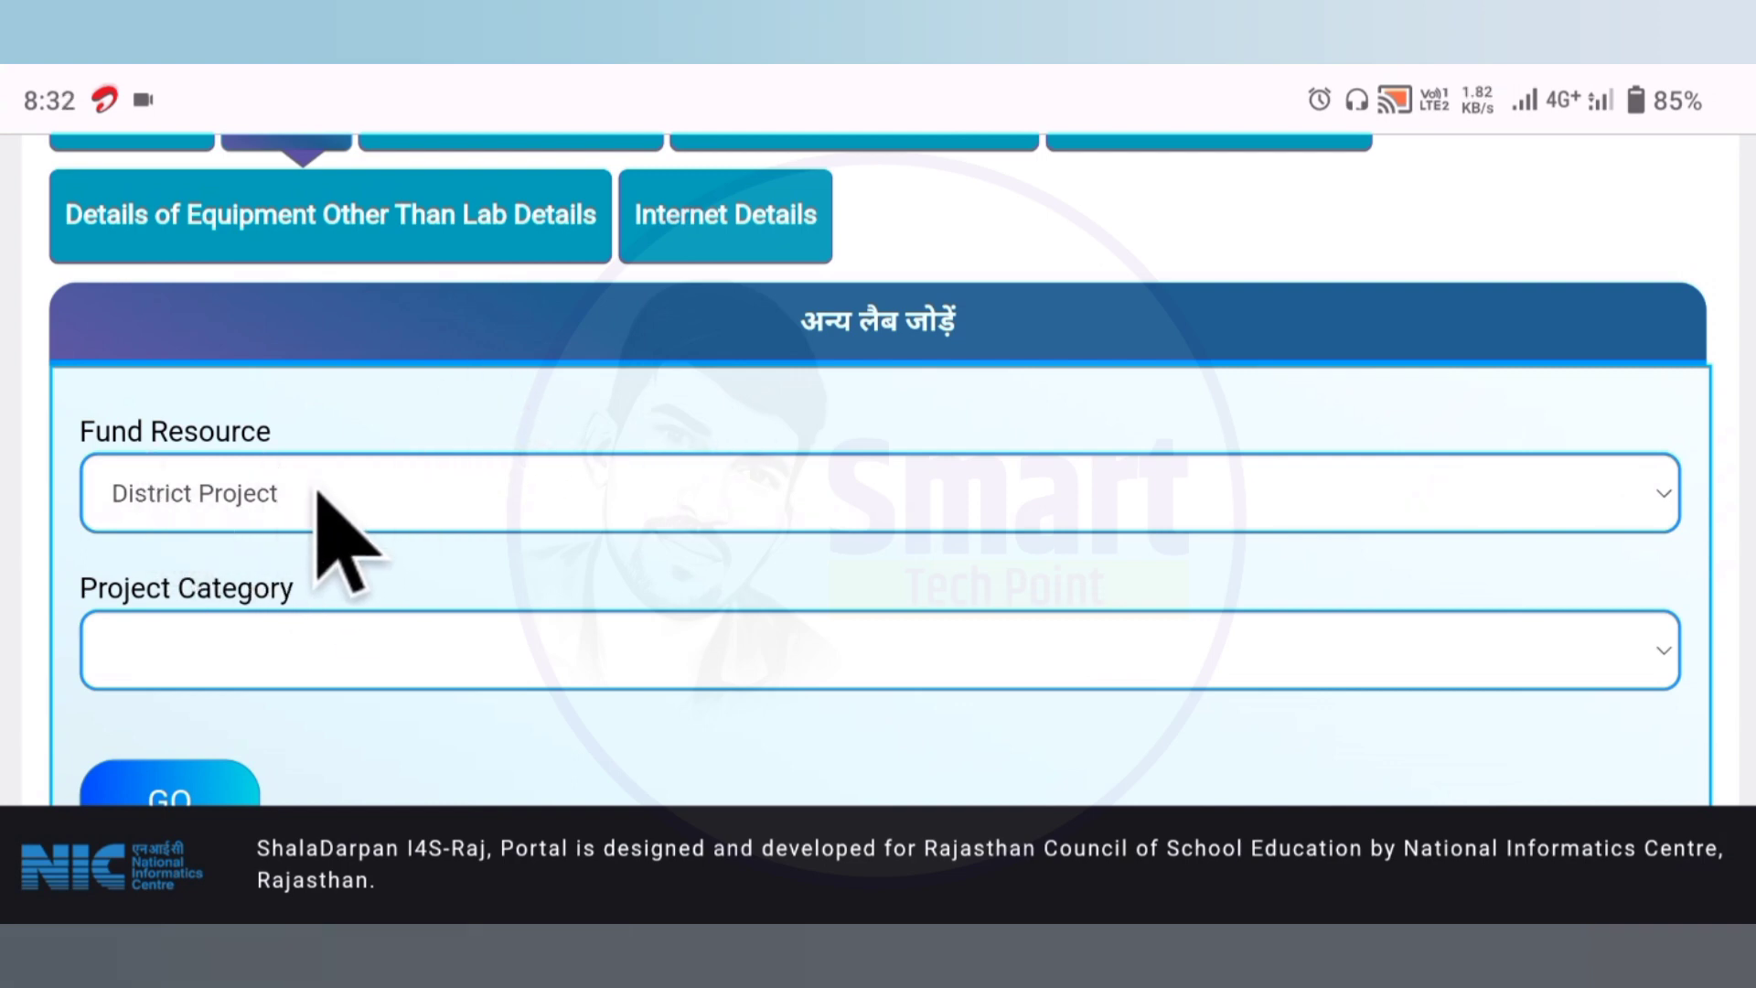
click(599, 495)
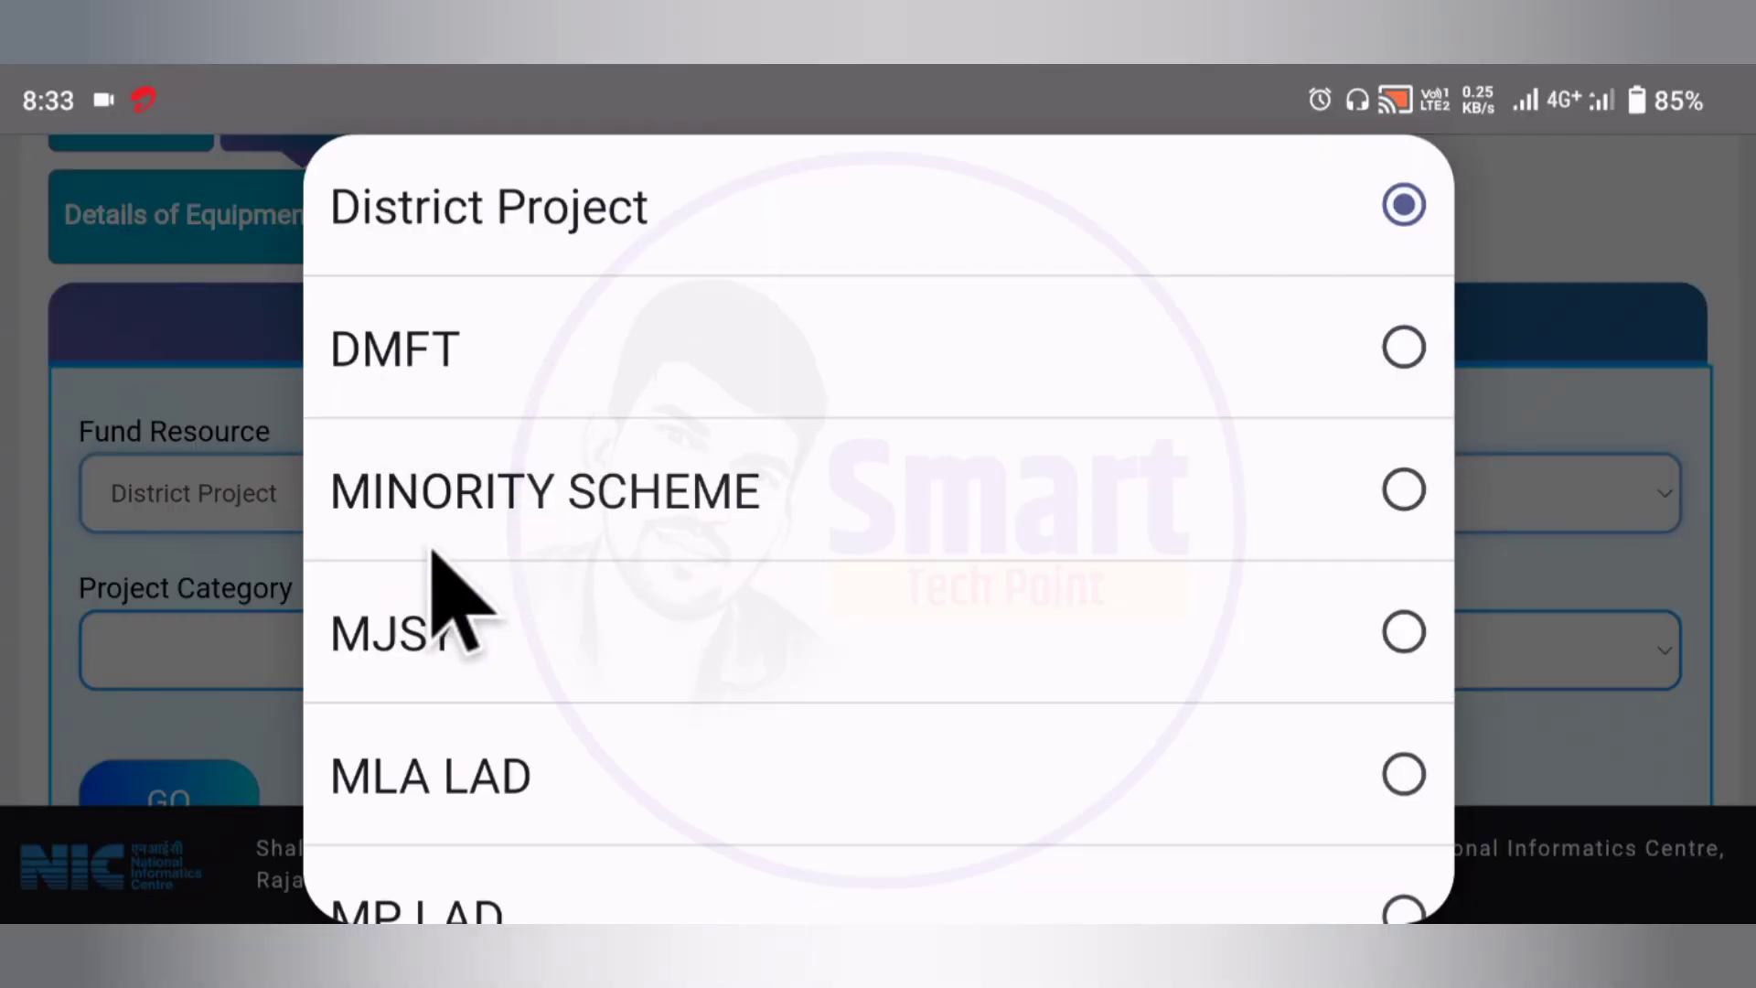
scroll(627, 517, down, 3)
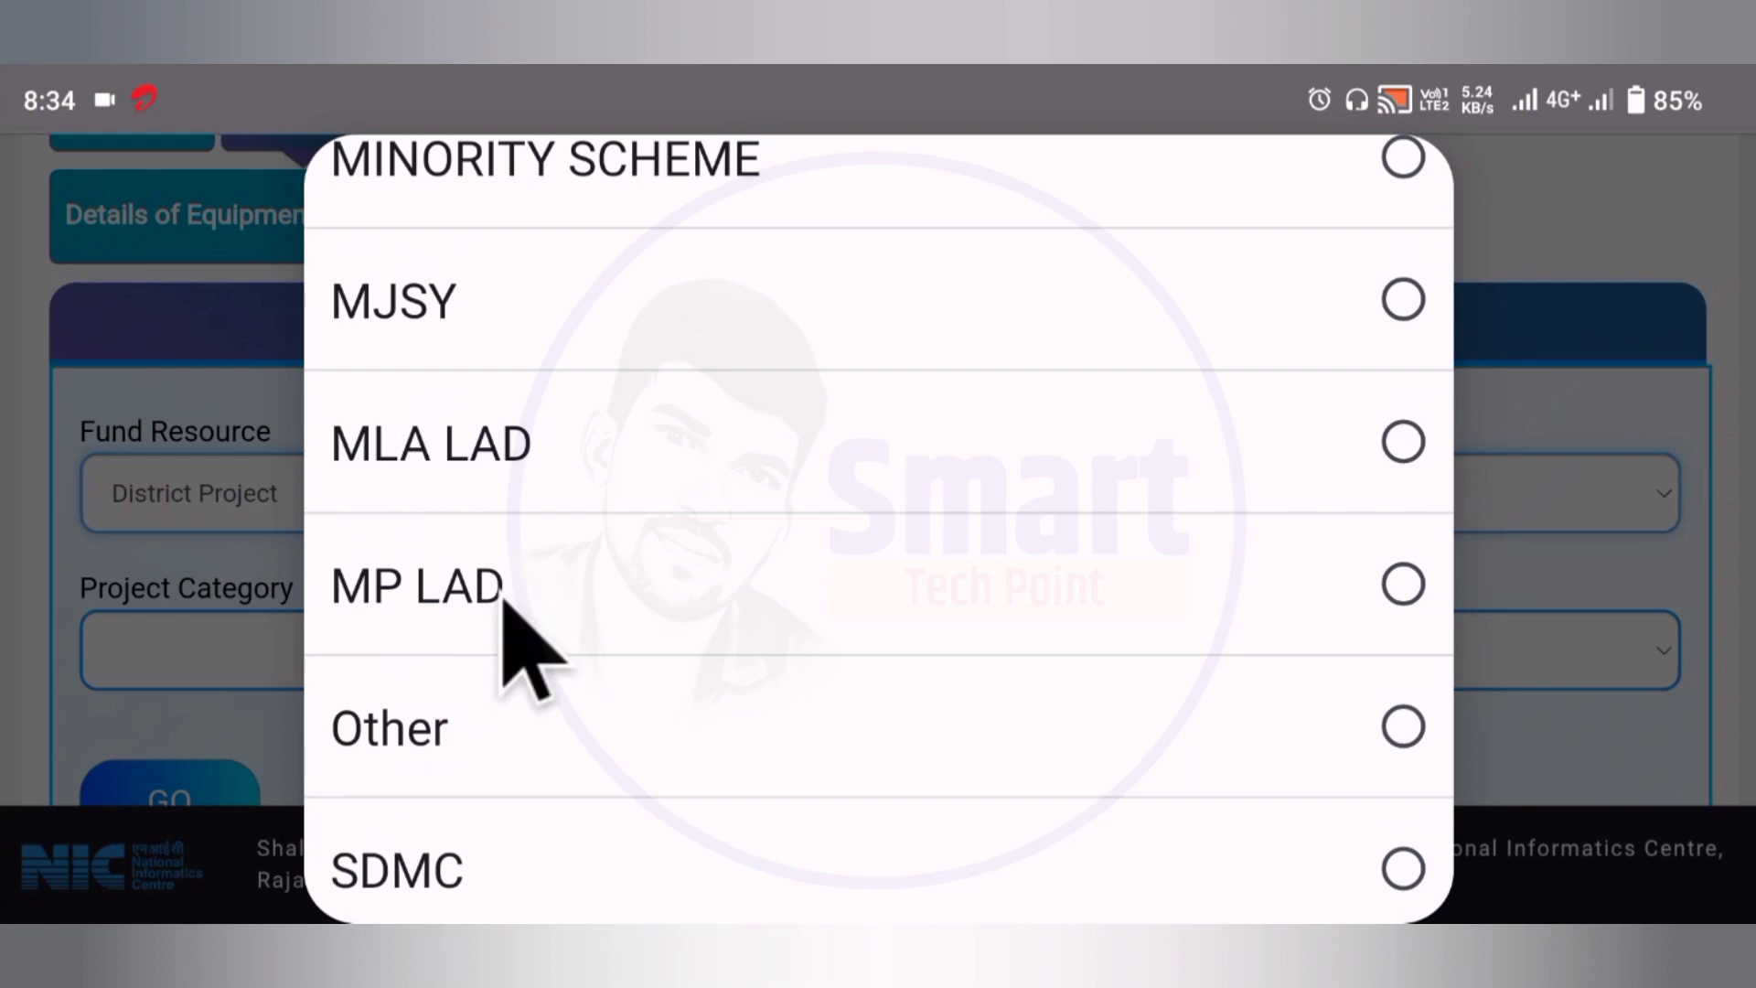
scroll(503, 604, down, 2)
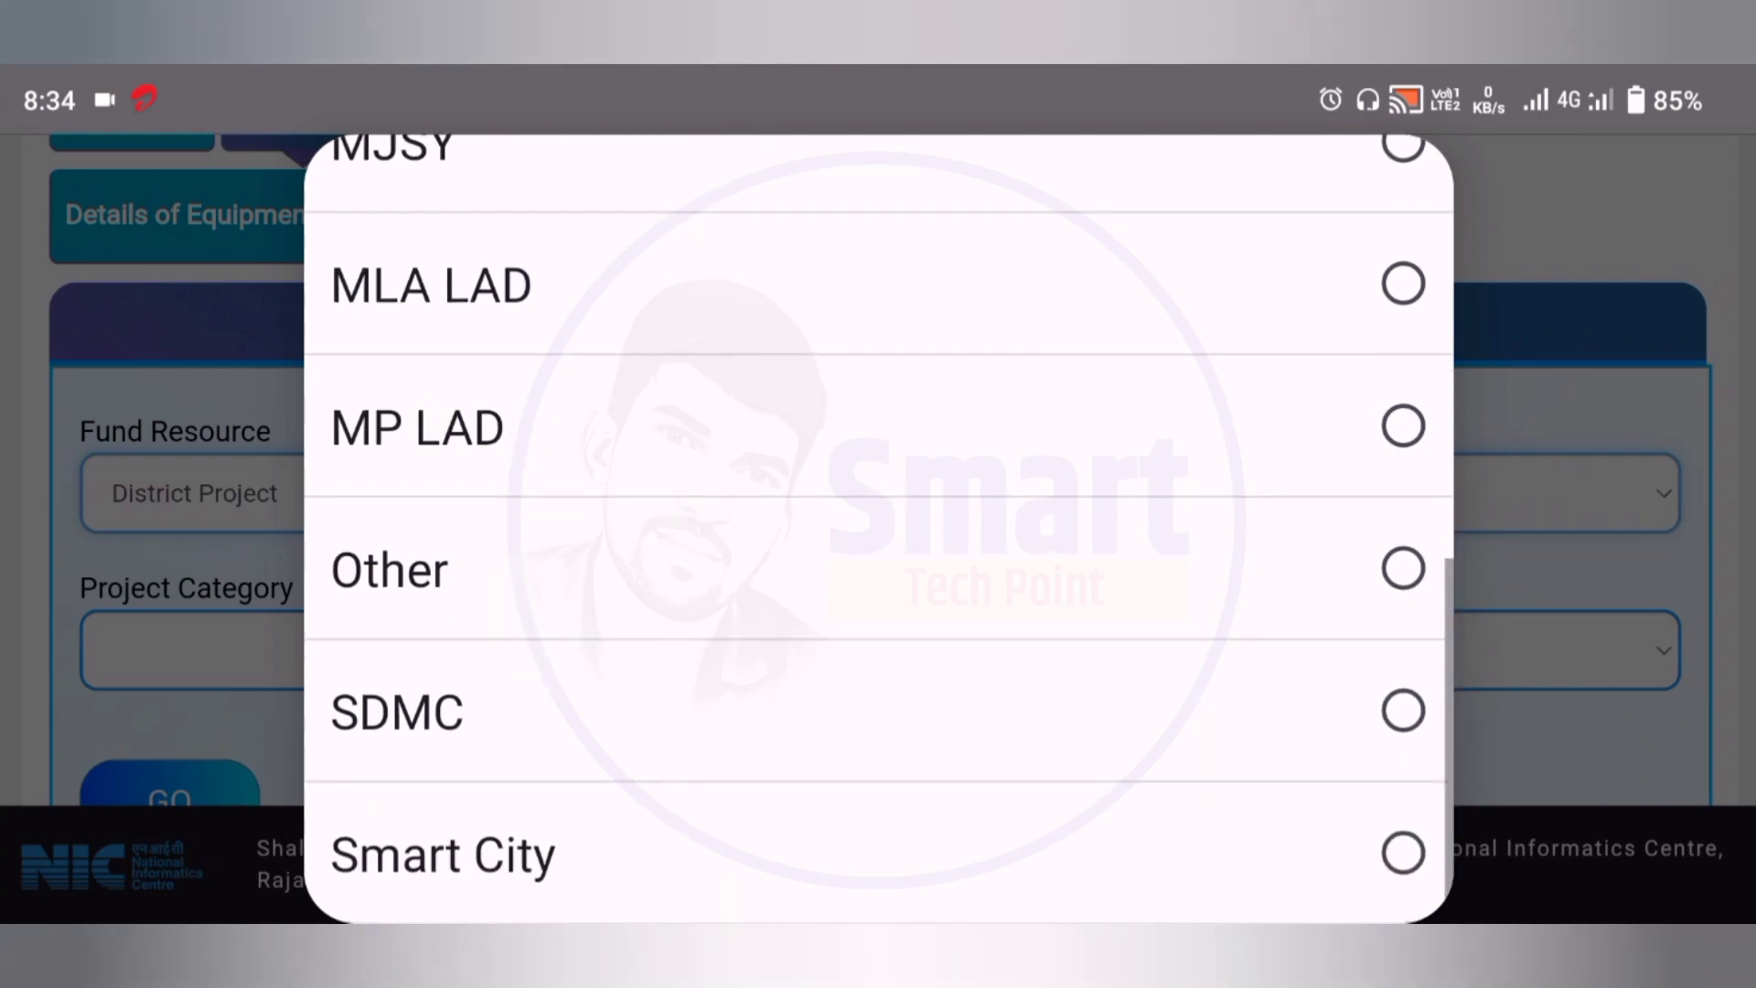
scroll(878, 528, up, 5)
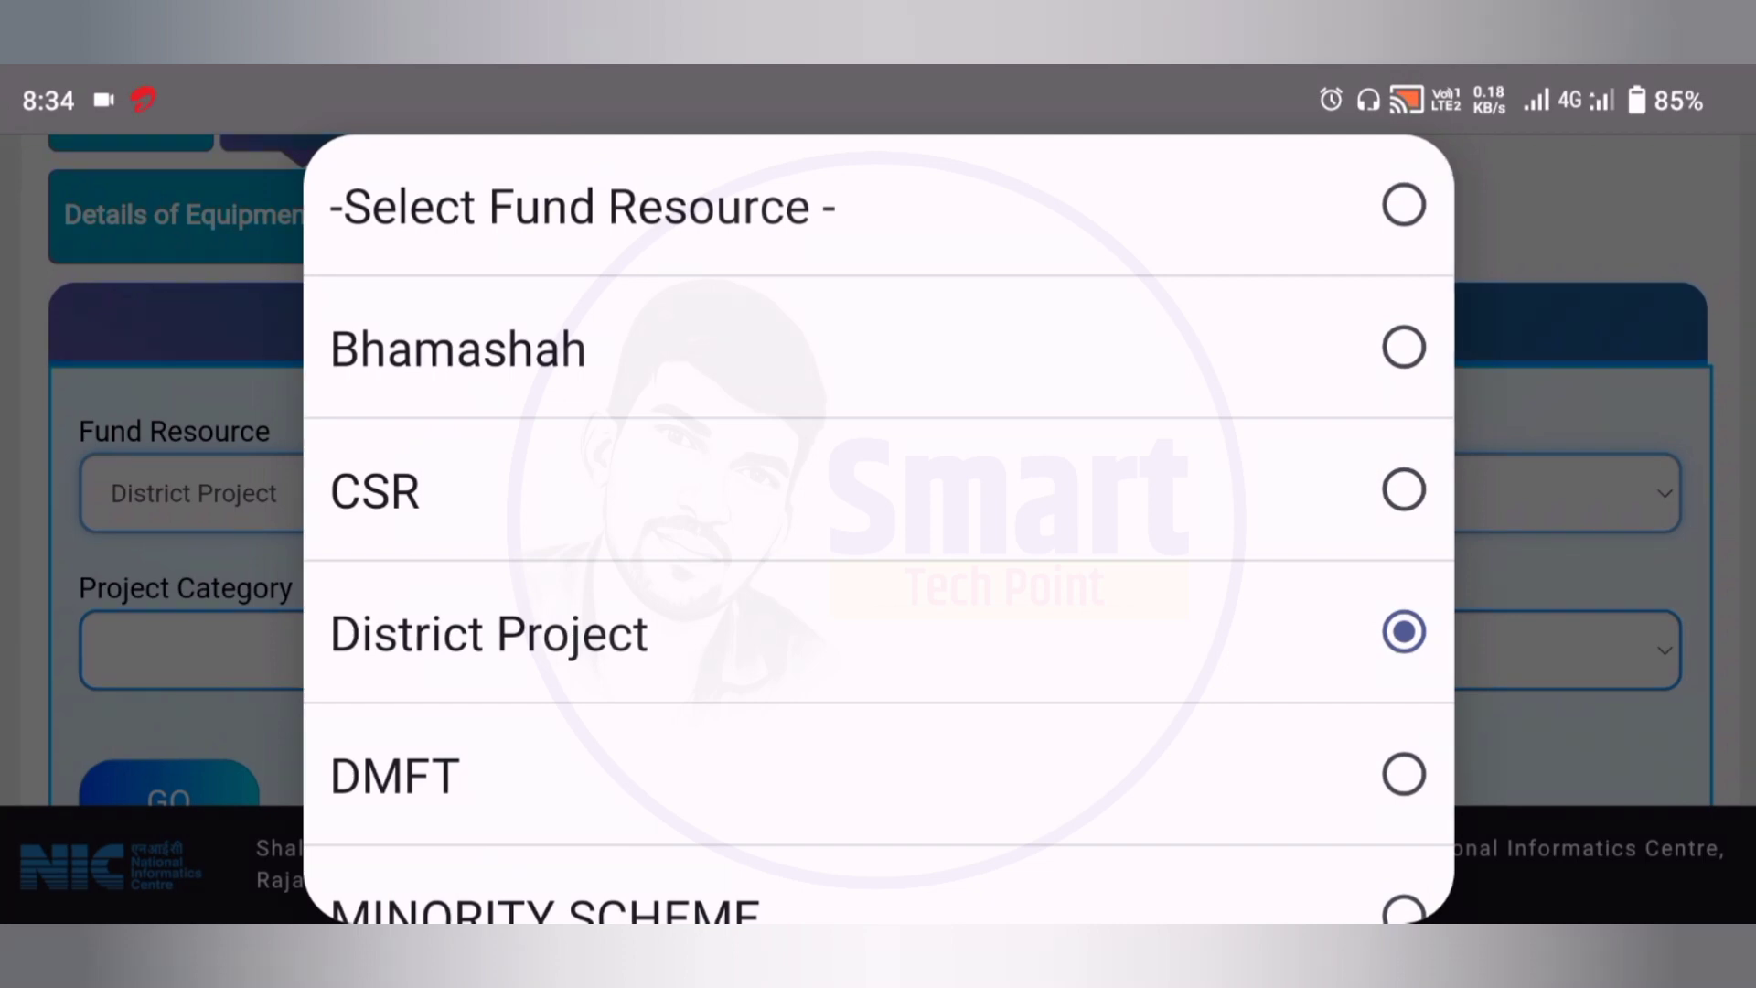
click(878, 490)
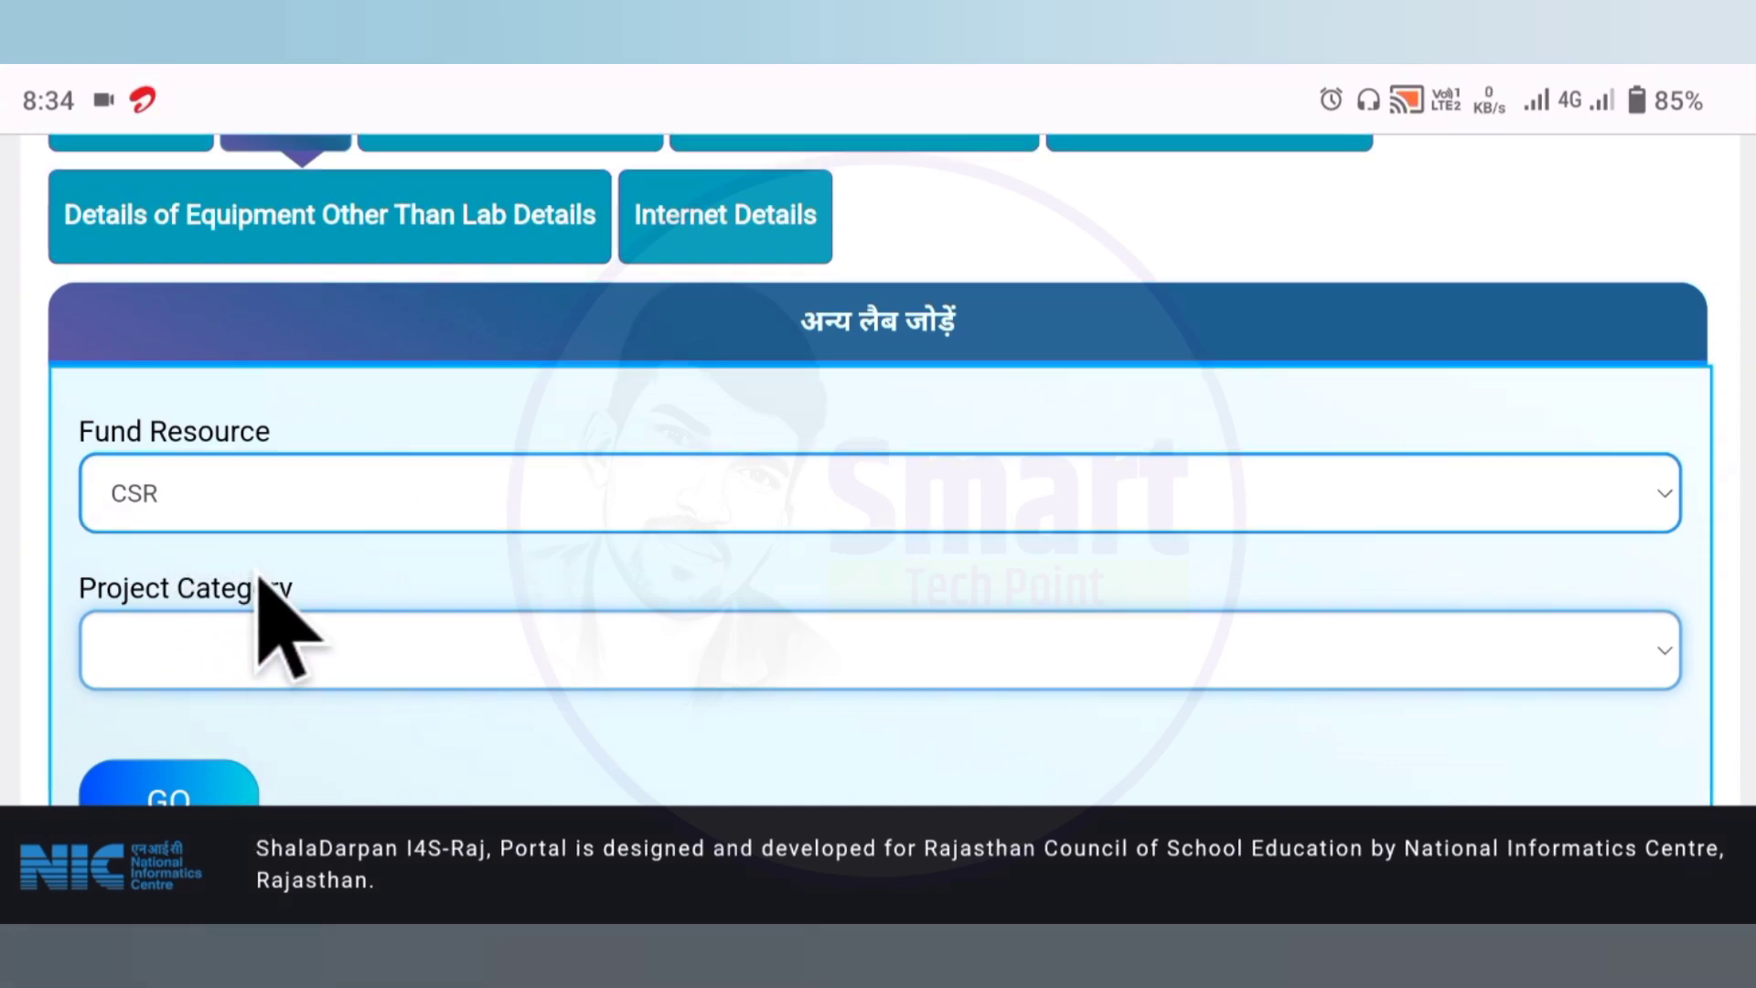
In the lab item details form, set the fund resource to SMSA/PAB and the project category to ICT Lab
scroll(260, 581, up, 3)
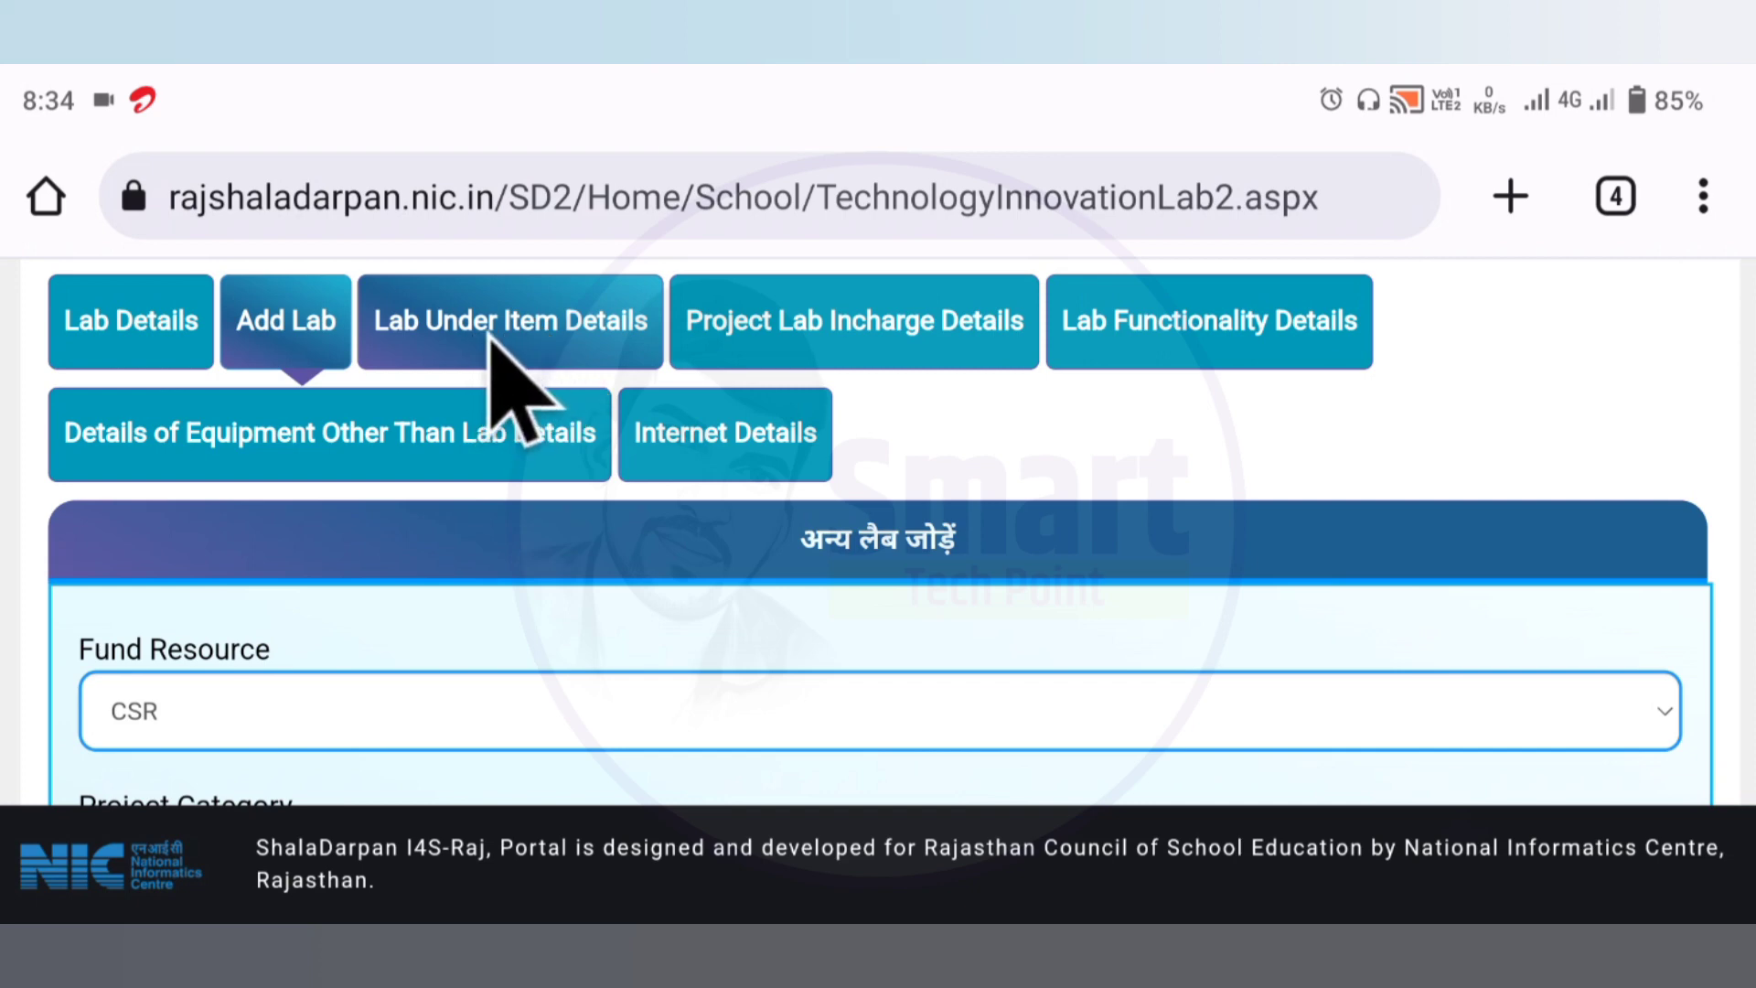
click(488, 336)
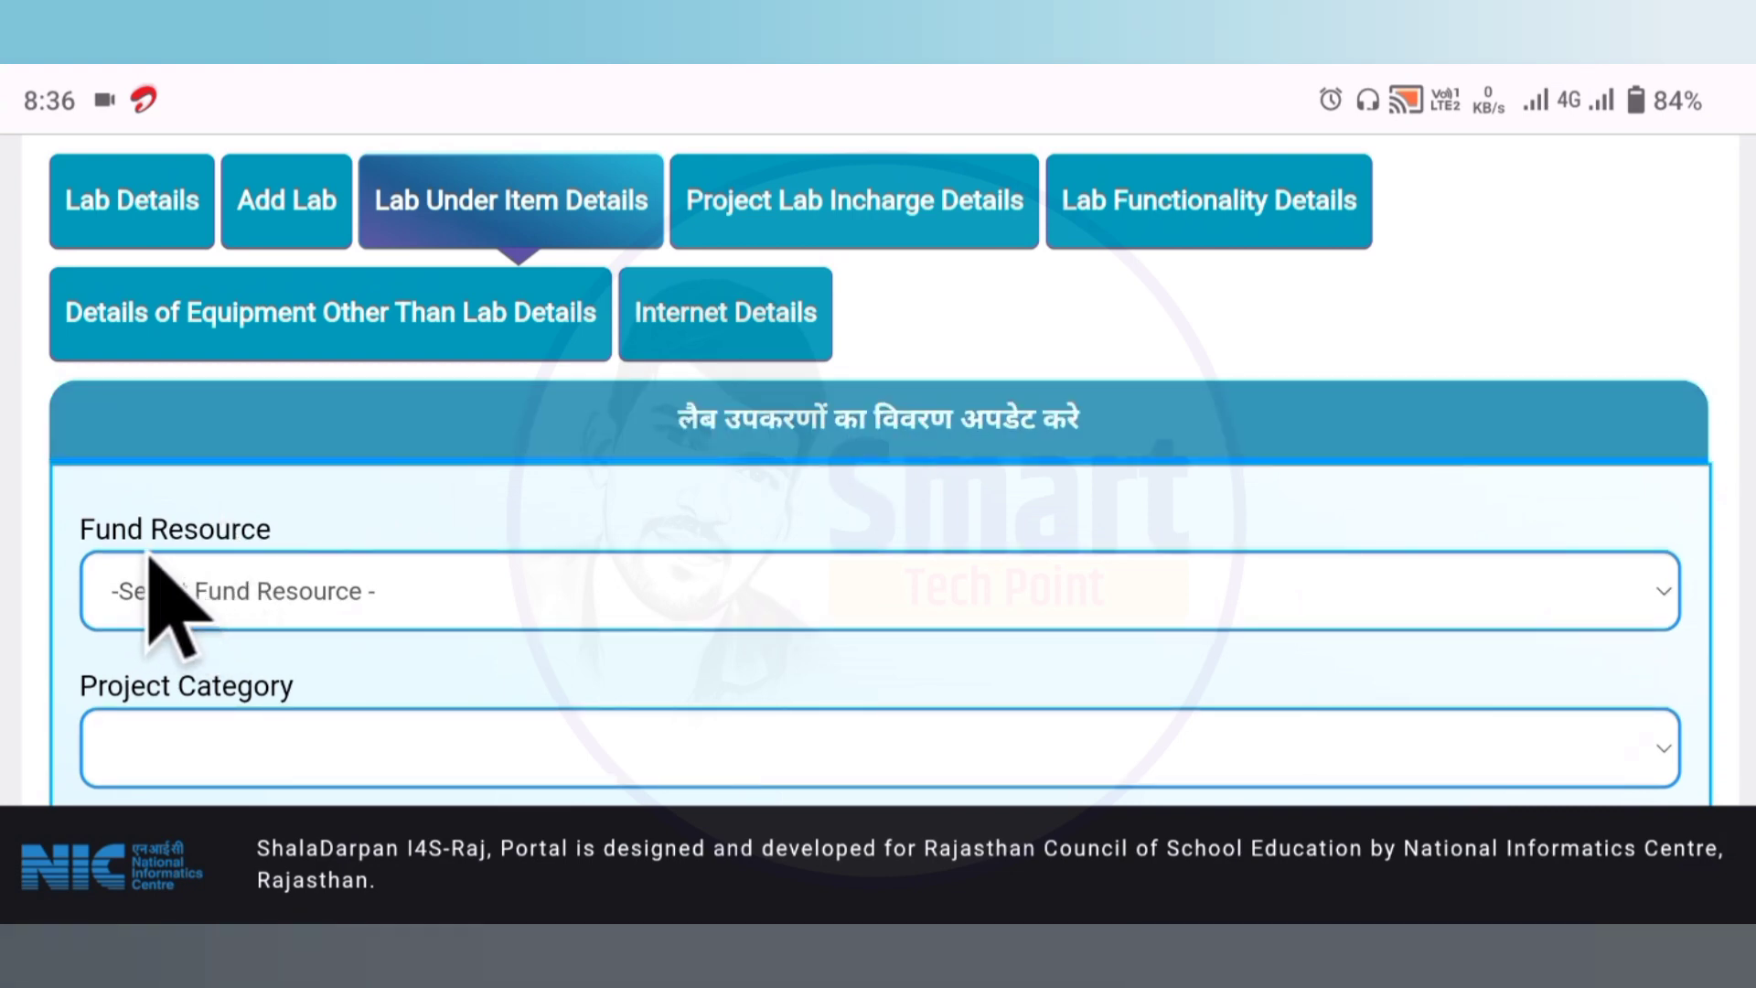
click(240, 586)
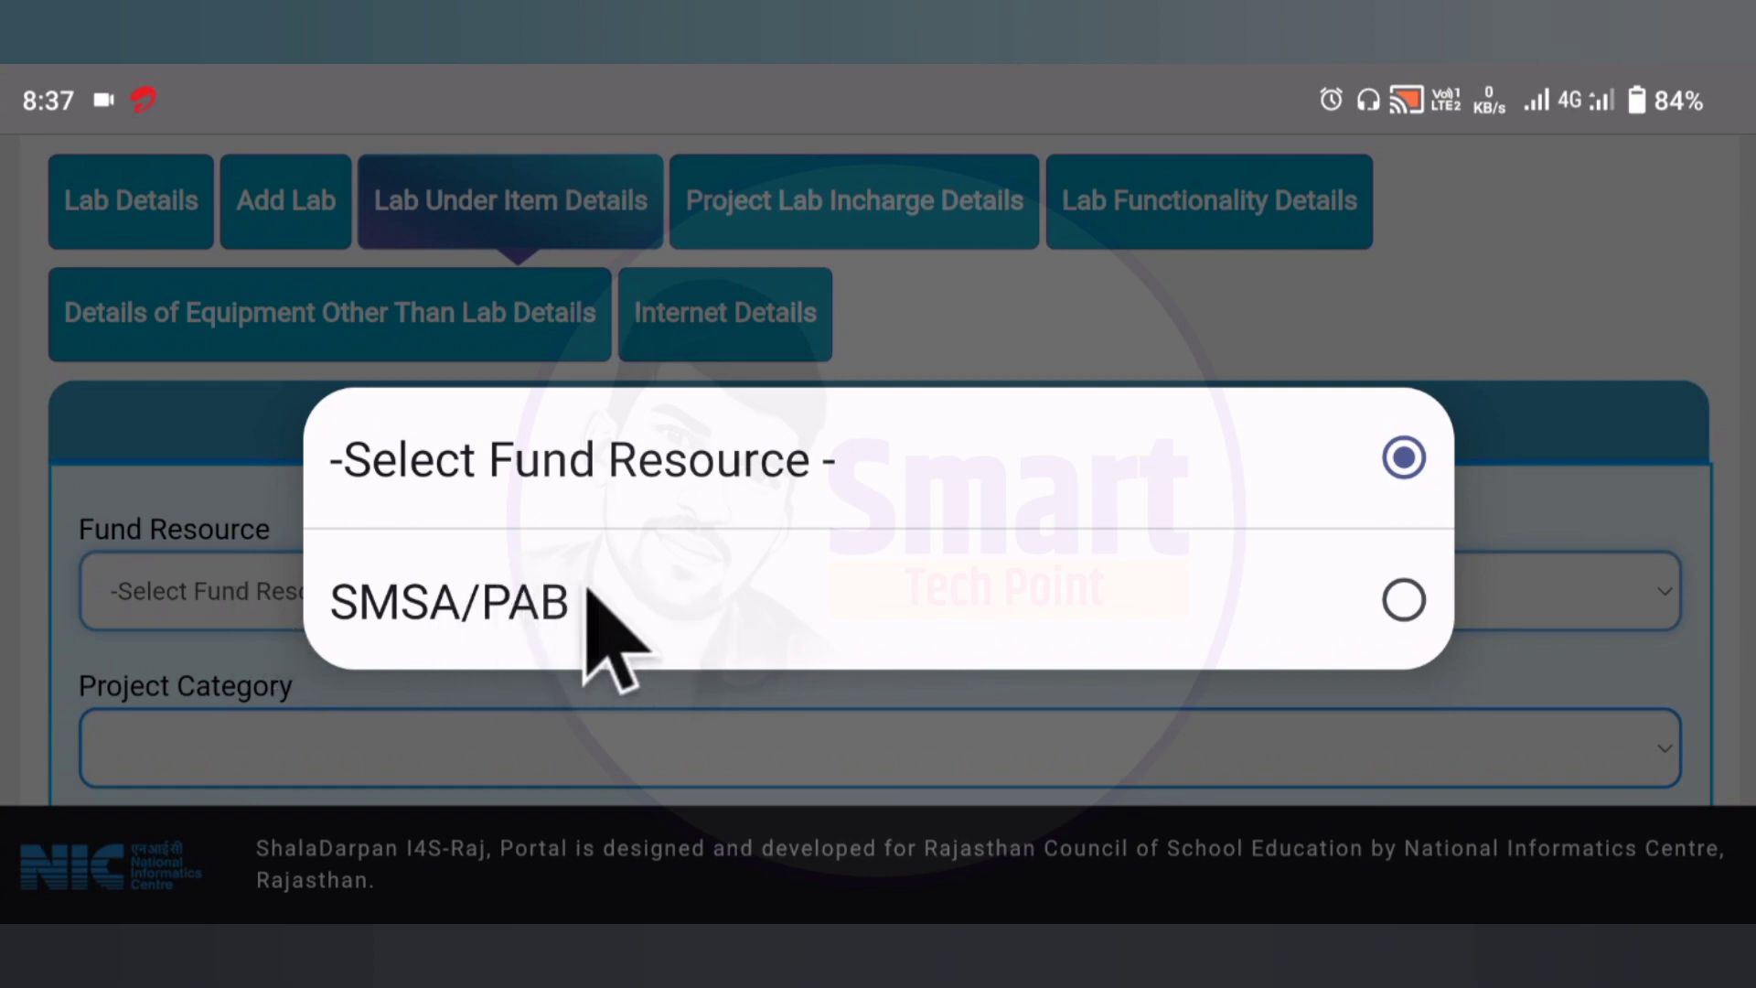
click(840, 581)
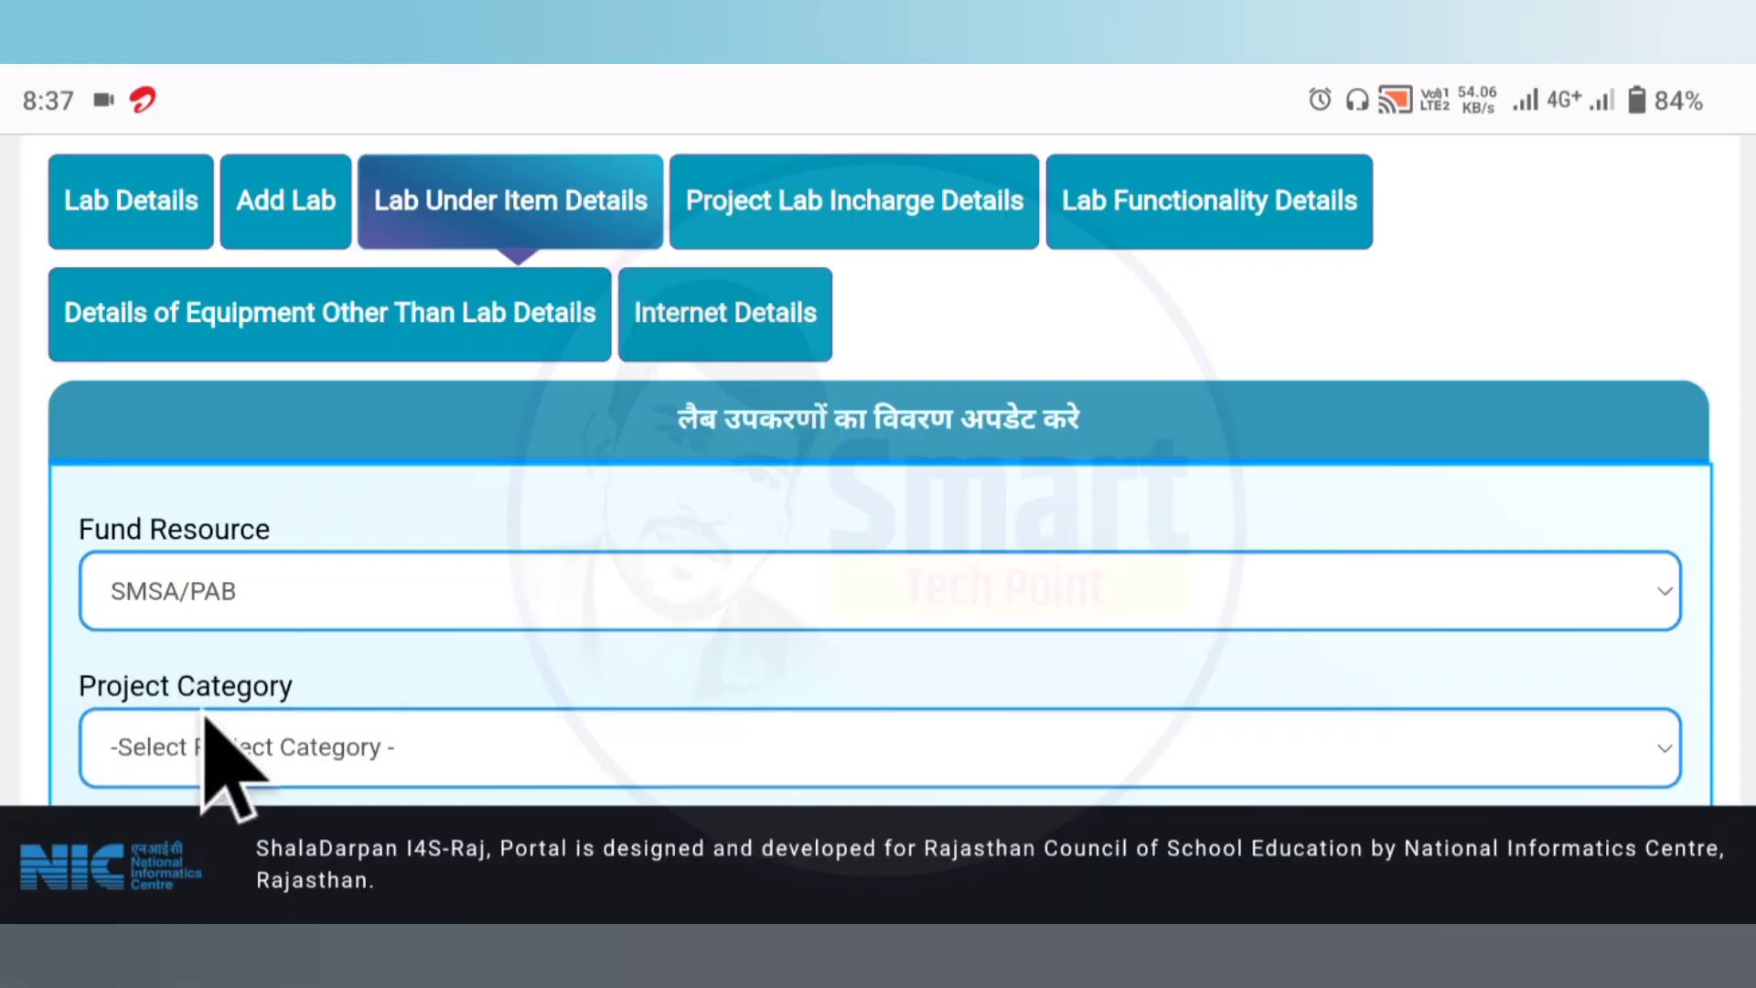
scroll(205, 718, down, 2)
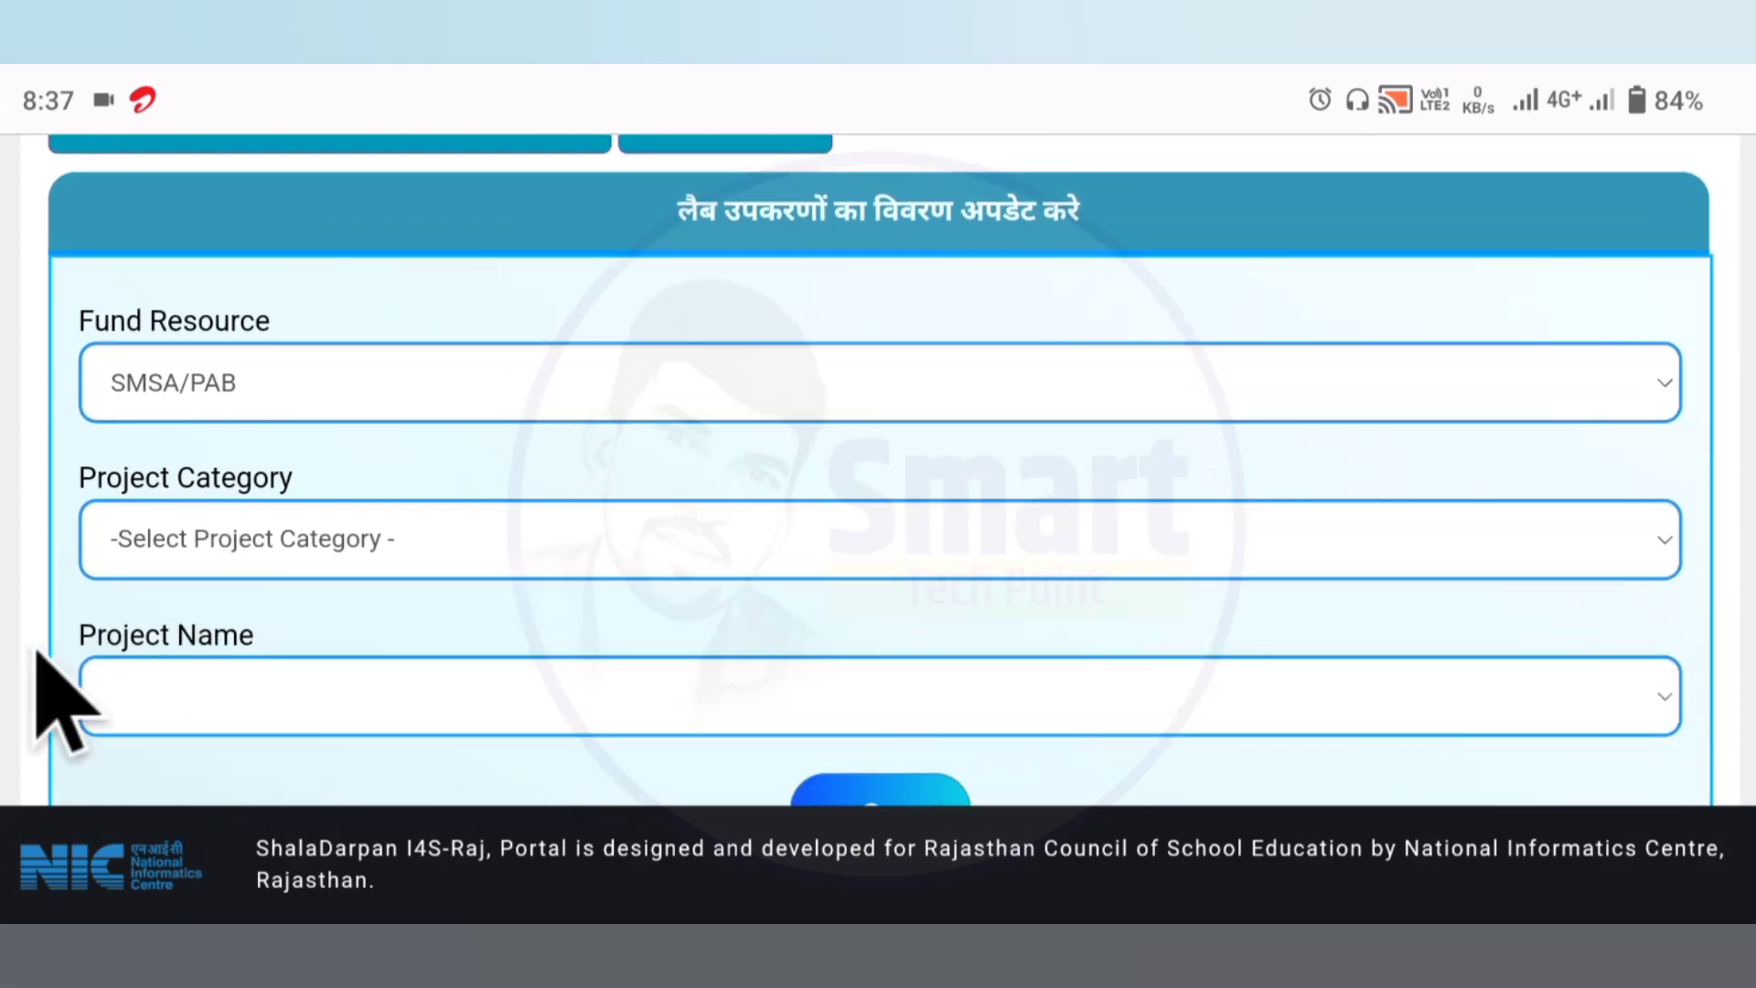
click(223, 547)
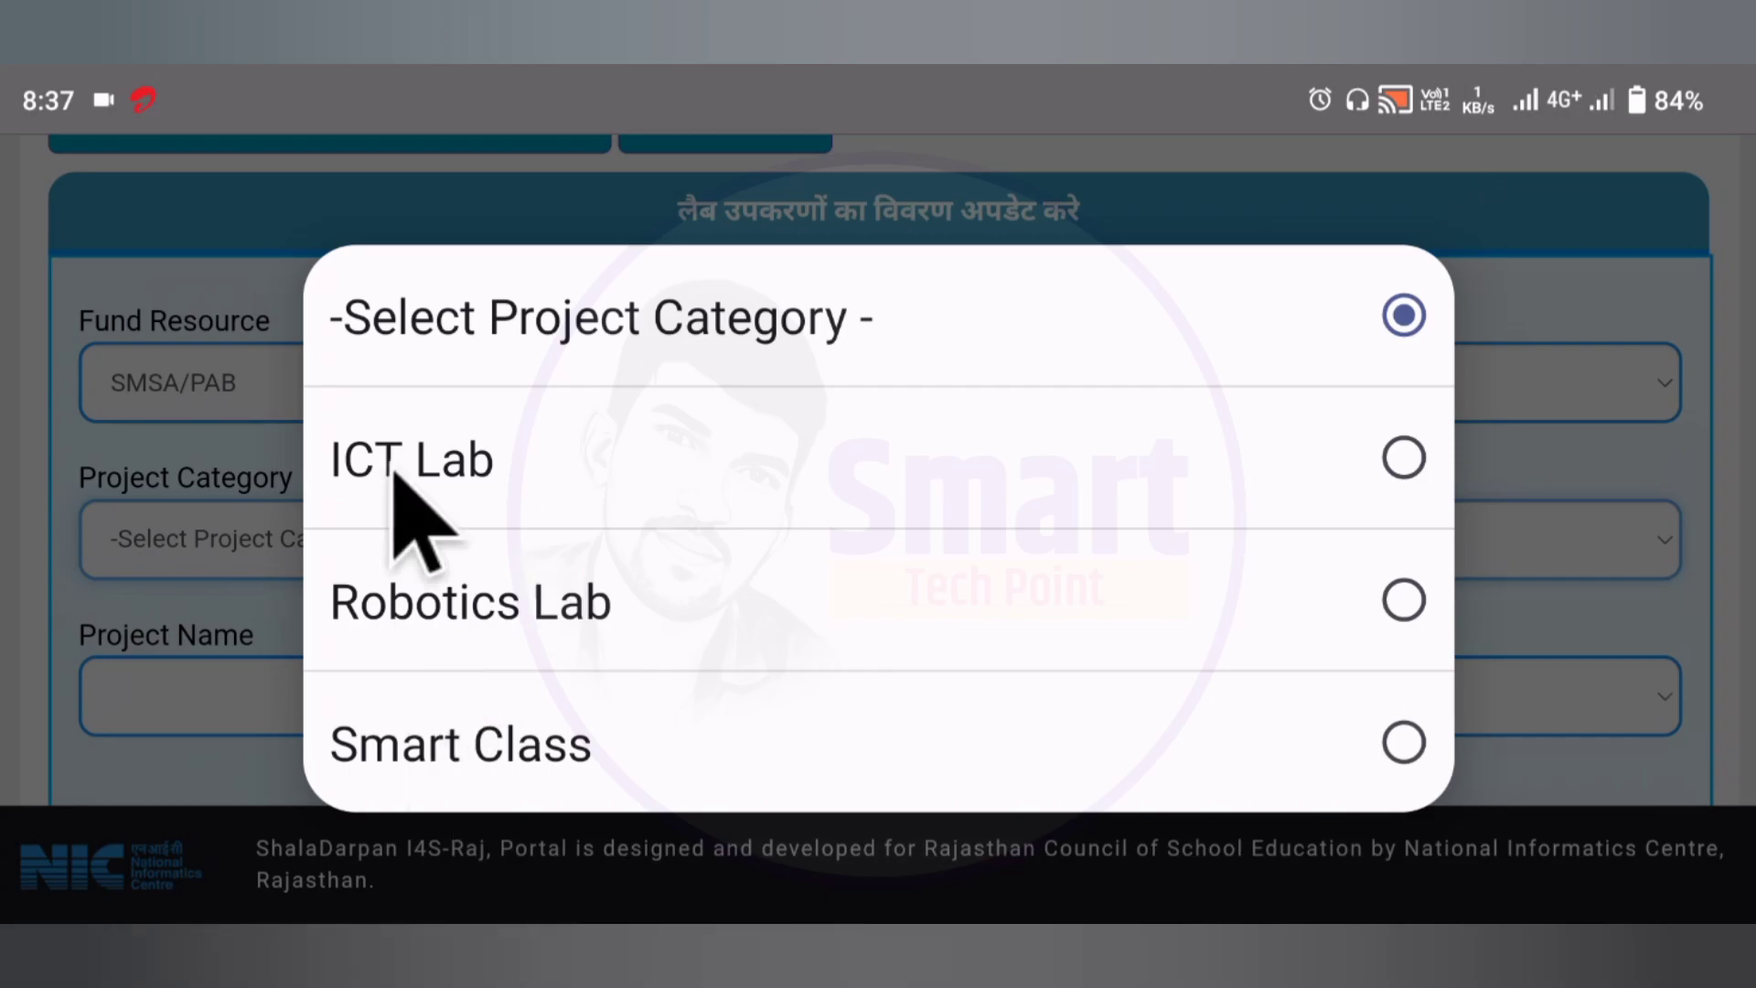
click(396, 473)
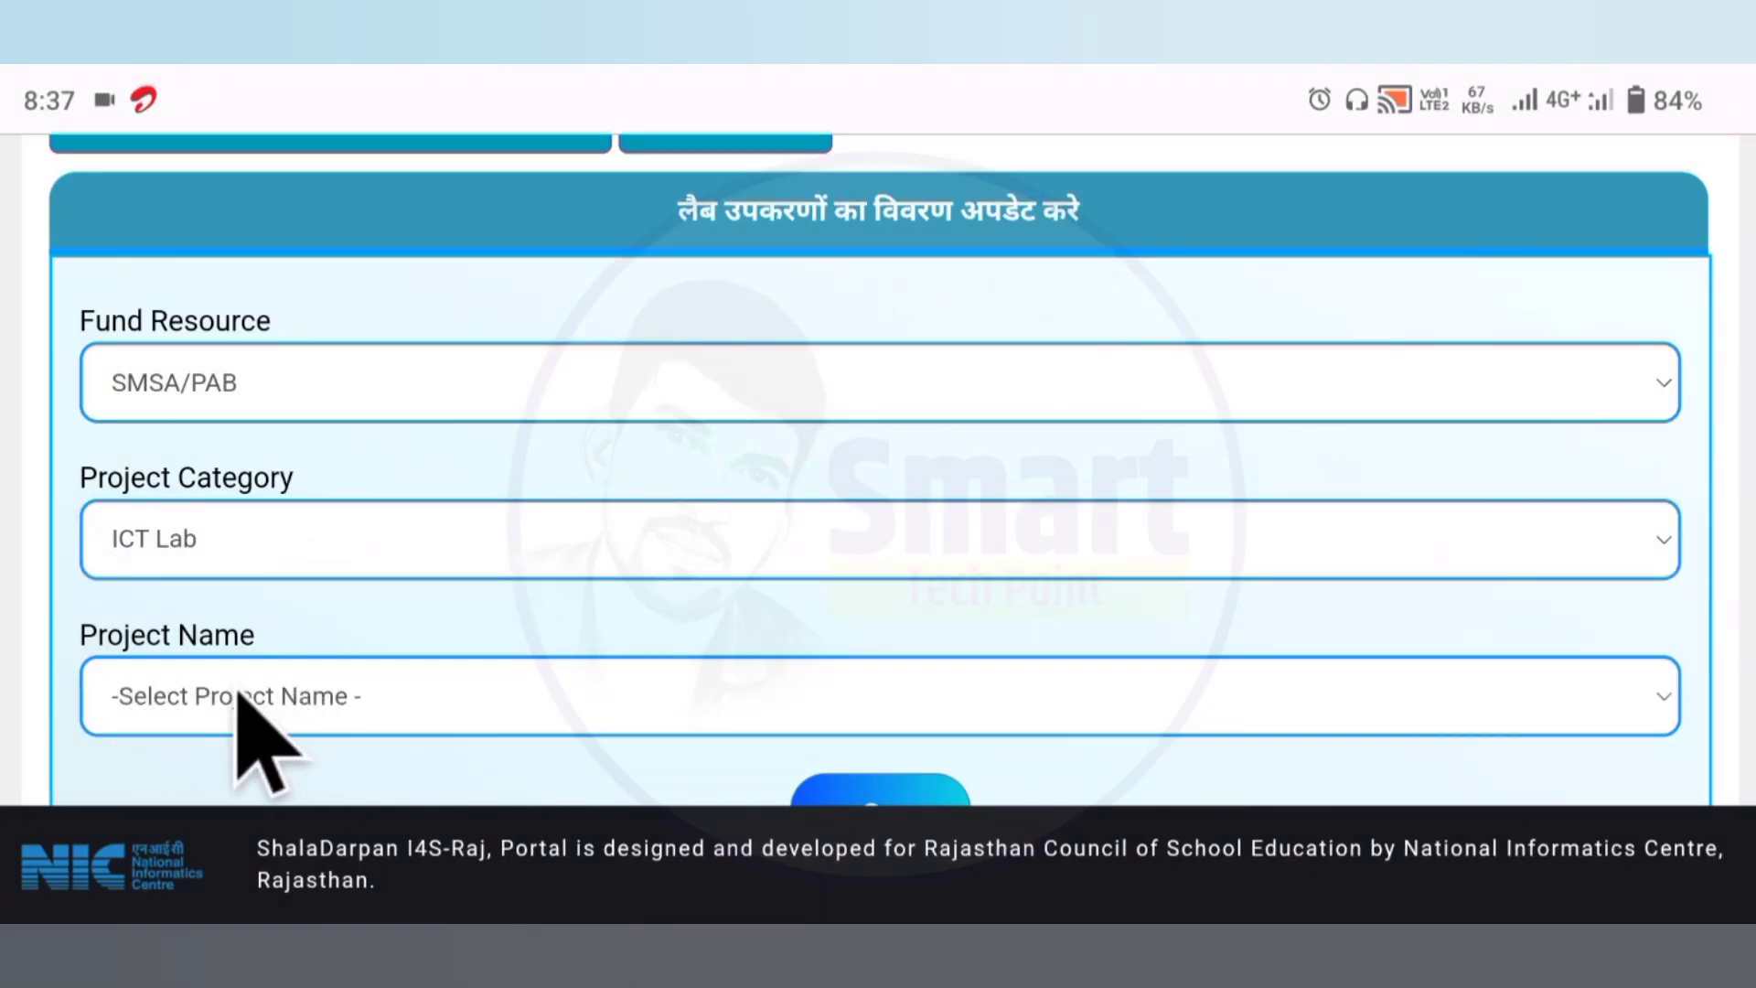
Choose the project name Phase-X (8 SEC. & 404 ELE.), load its lab item list and look through the items
scroll(238, 695, down, 3)
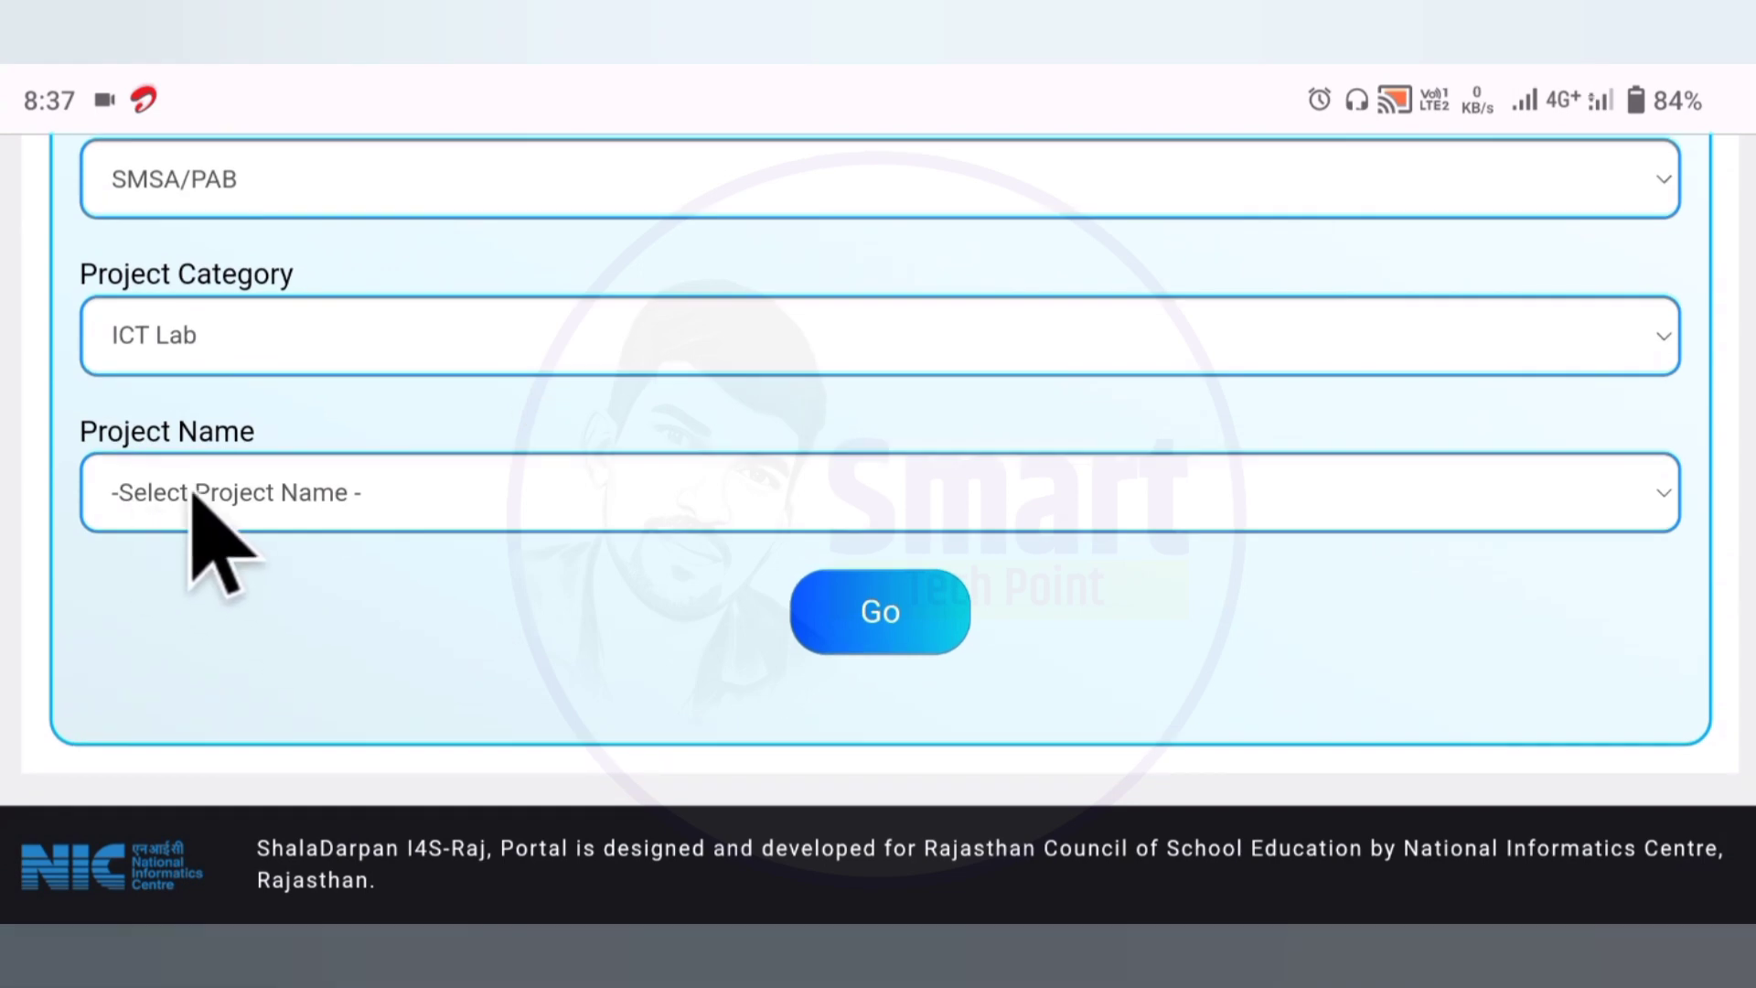
click(231, 499)
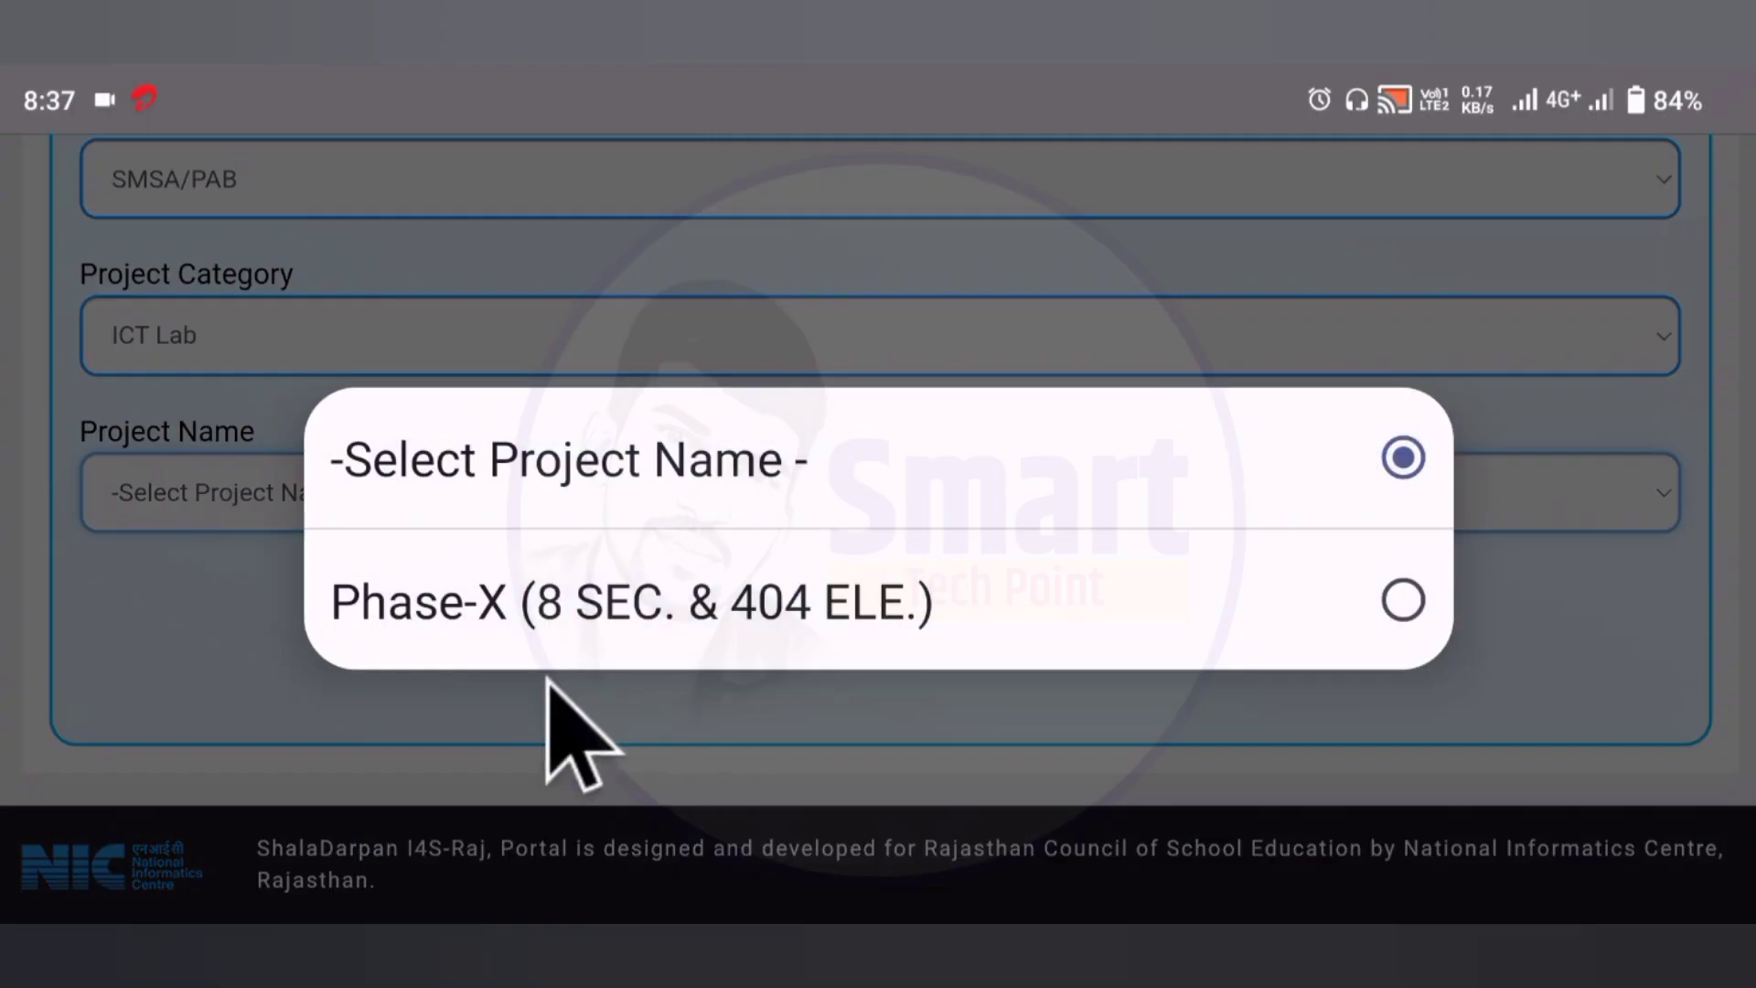
click(801, 597)
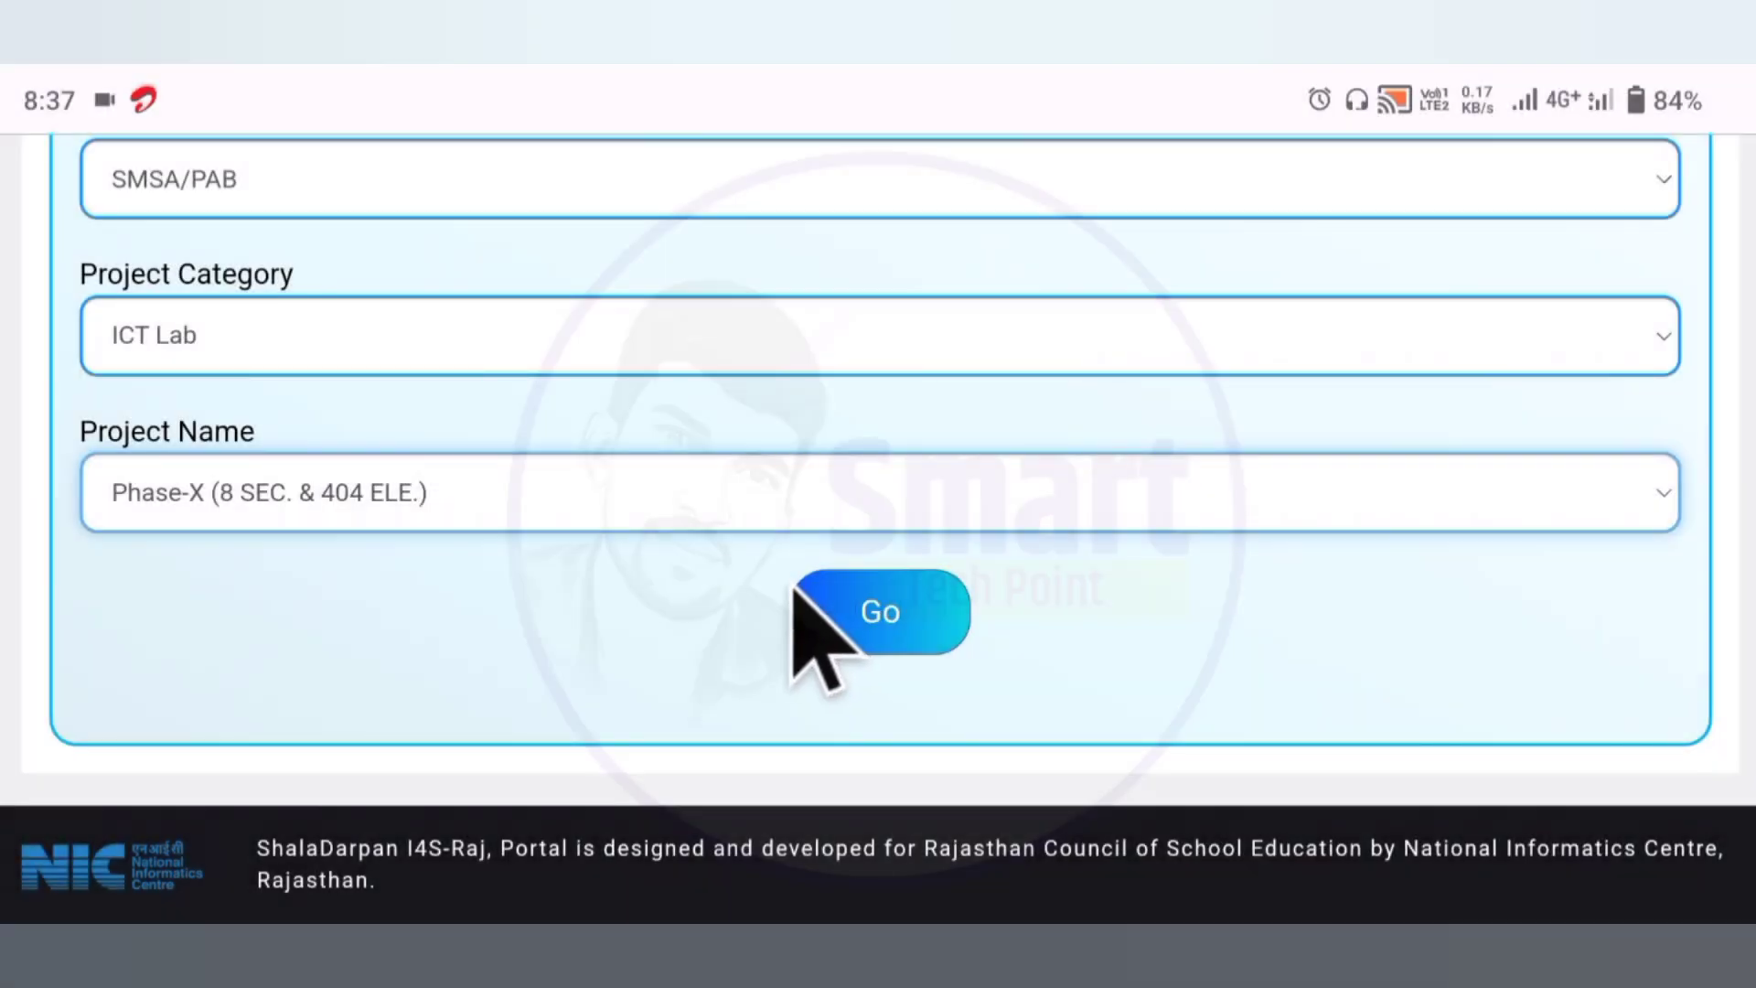
click(855, 578)
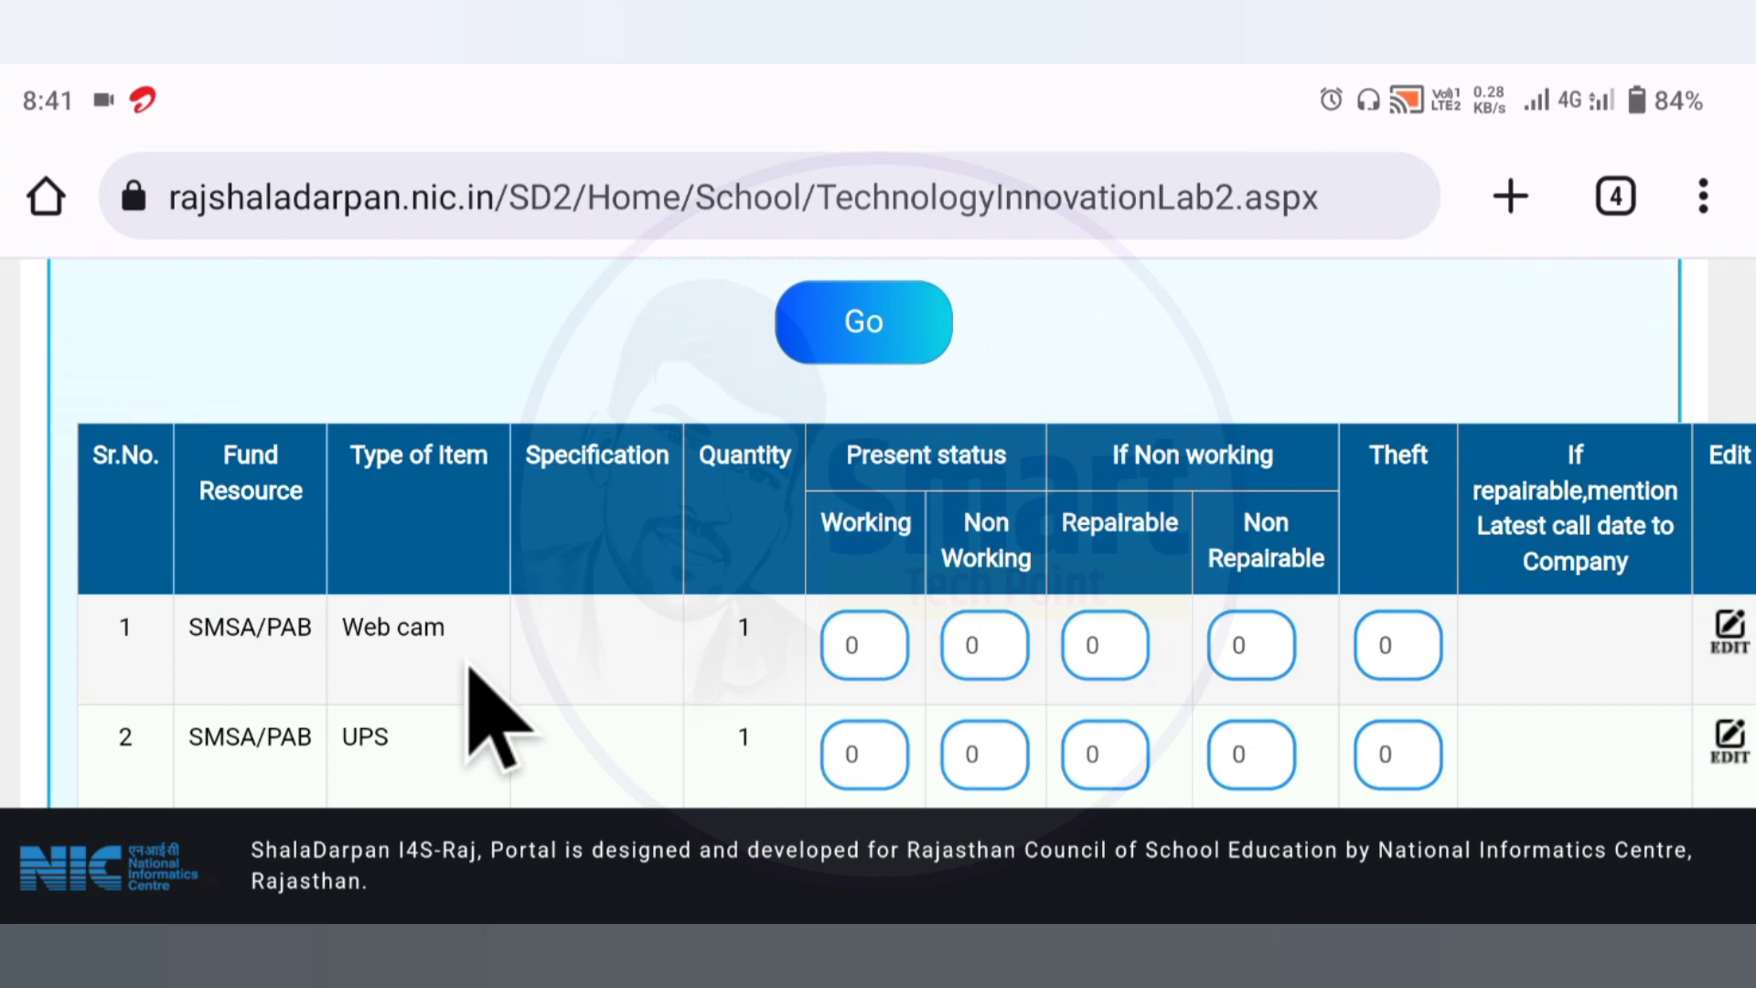
scroll(494, 723, down, 10)
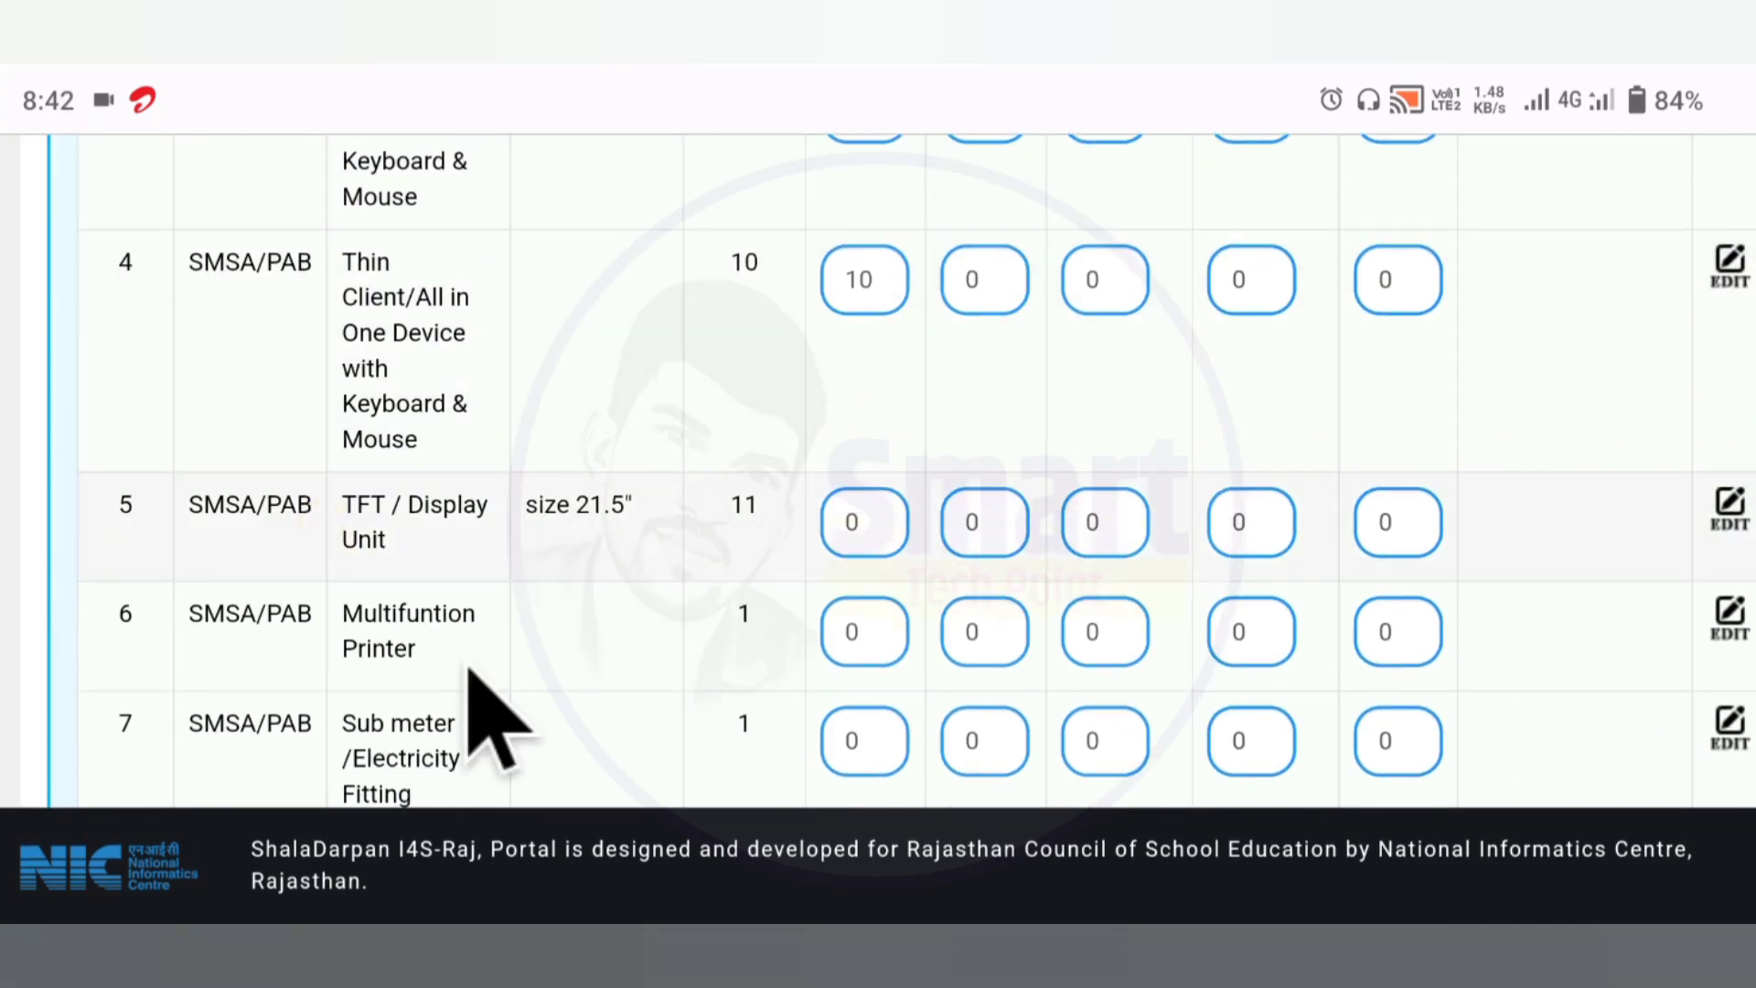
scroll(494, 722, down, 5)
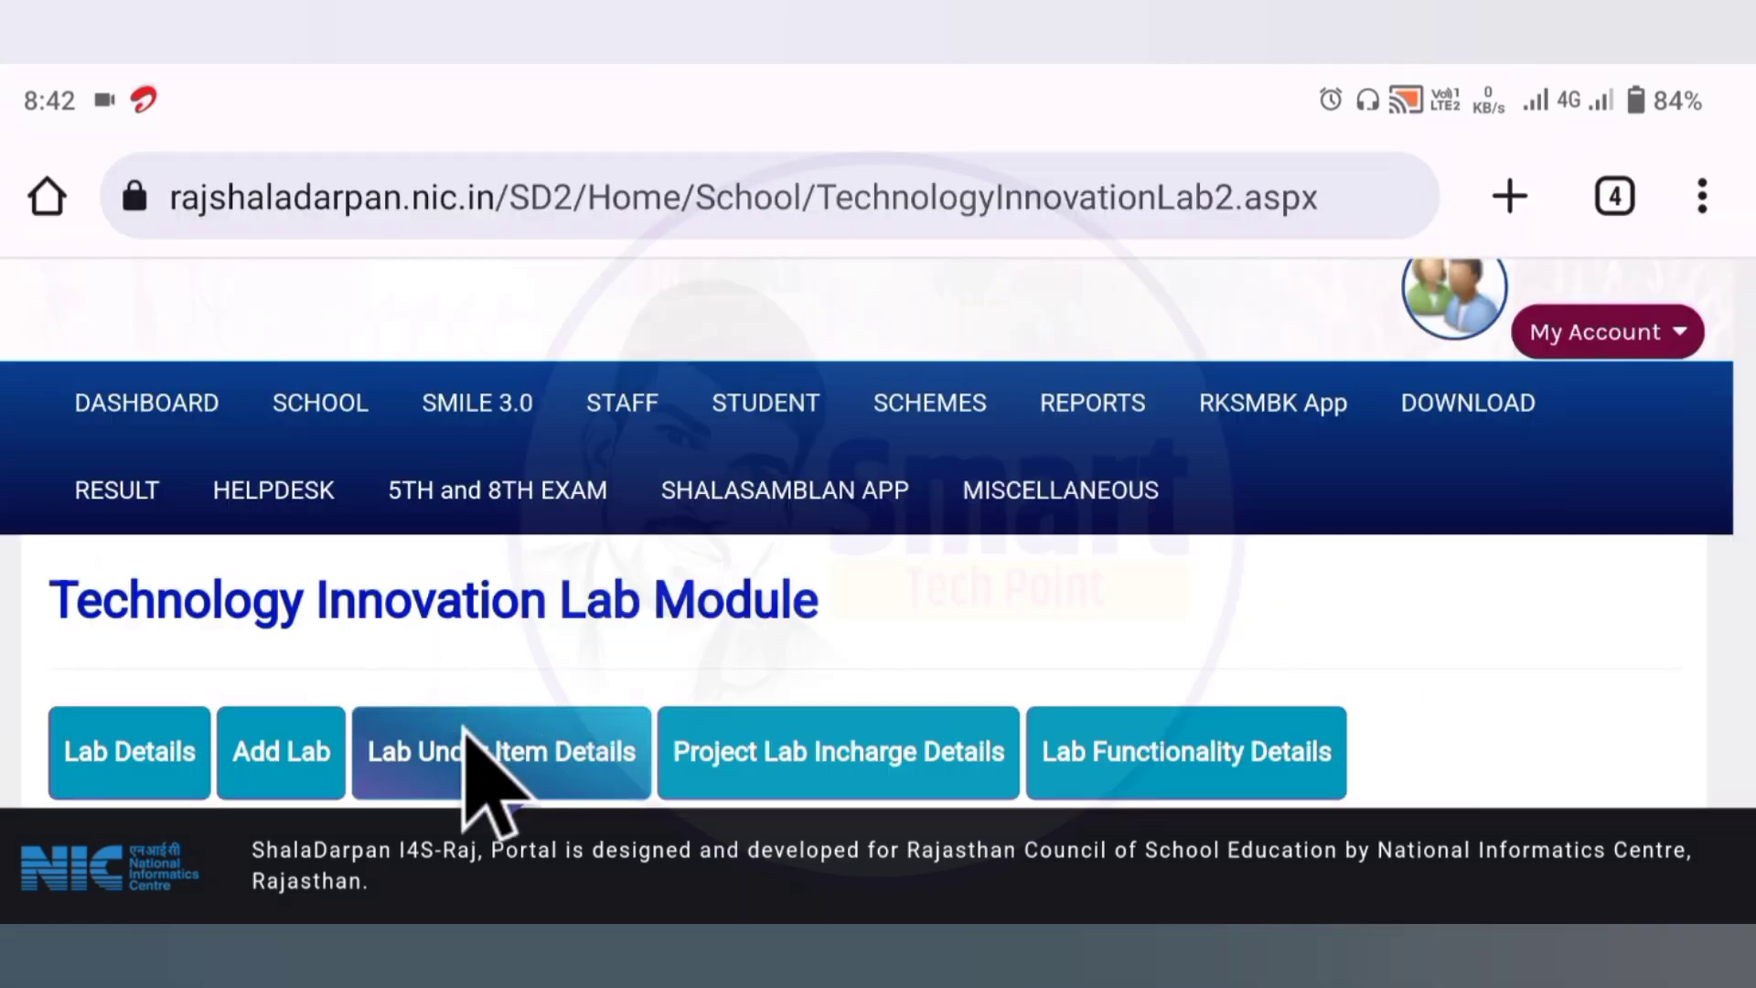
In the project lab incharge form, set the fund resource to SMSA/PAB and the project category to ICT Lab
scroll(465, 729, down, 3)
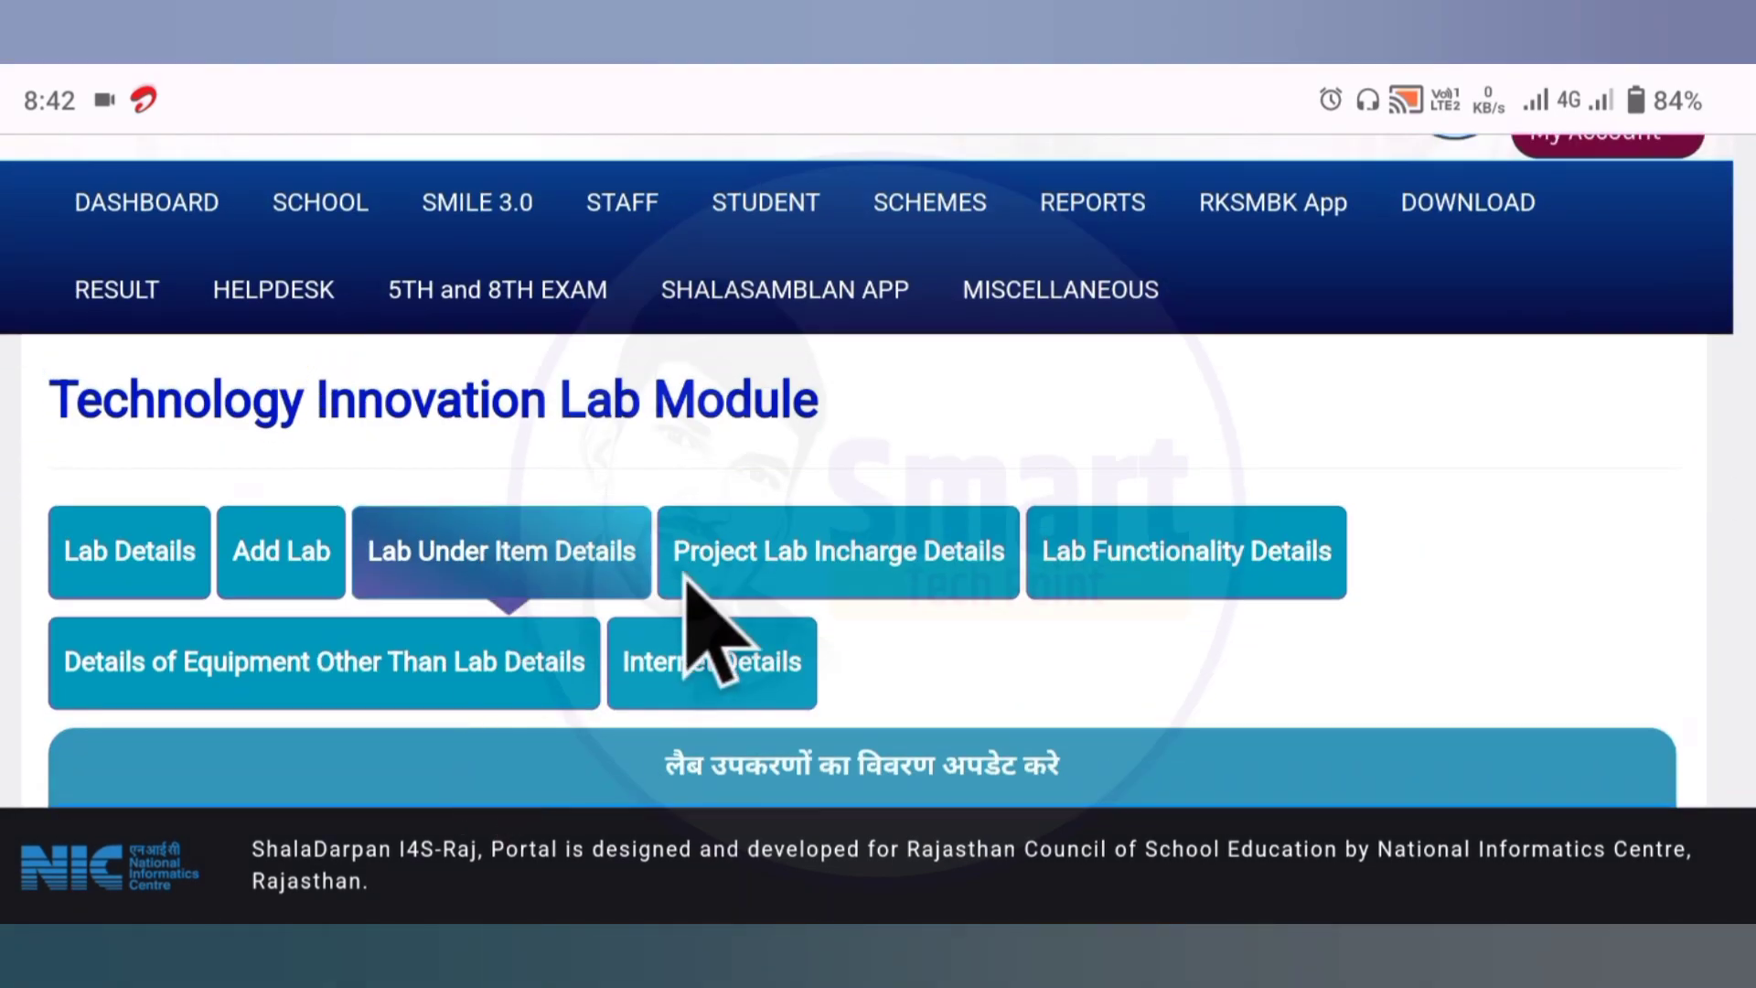
click(777, 563)
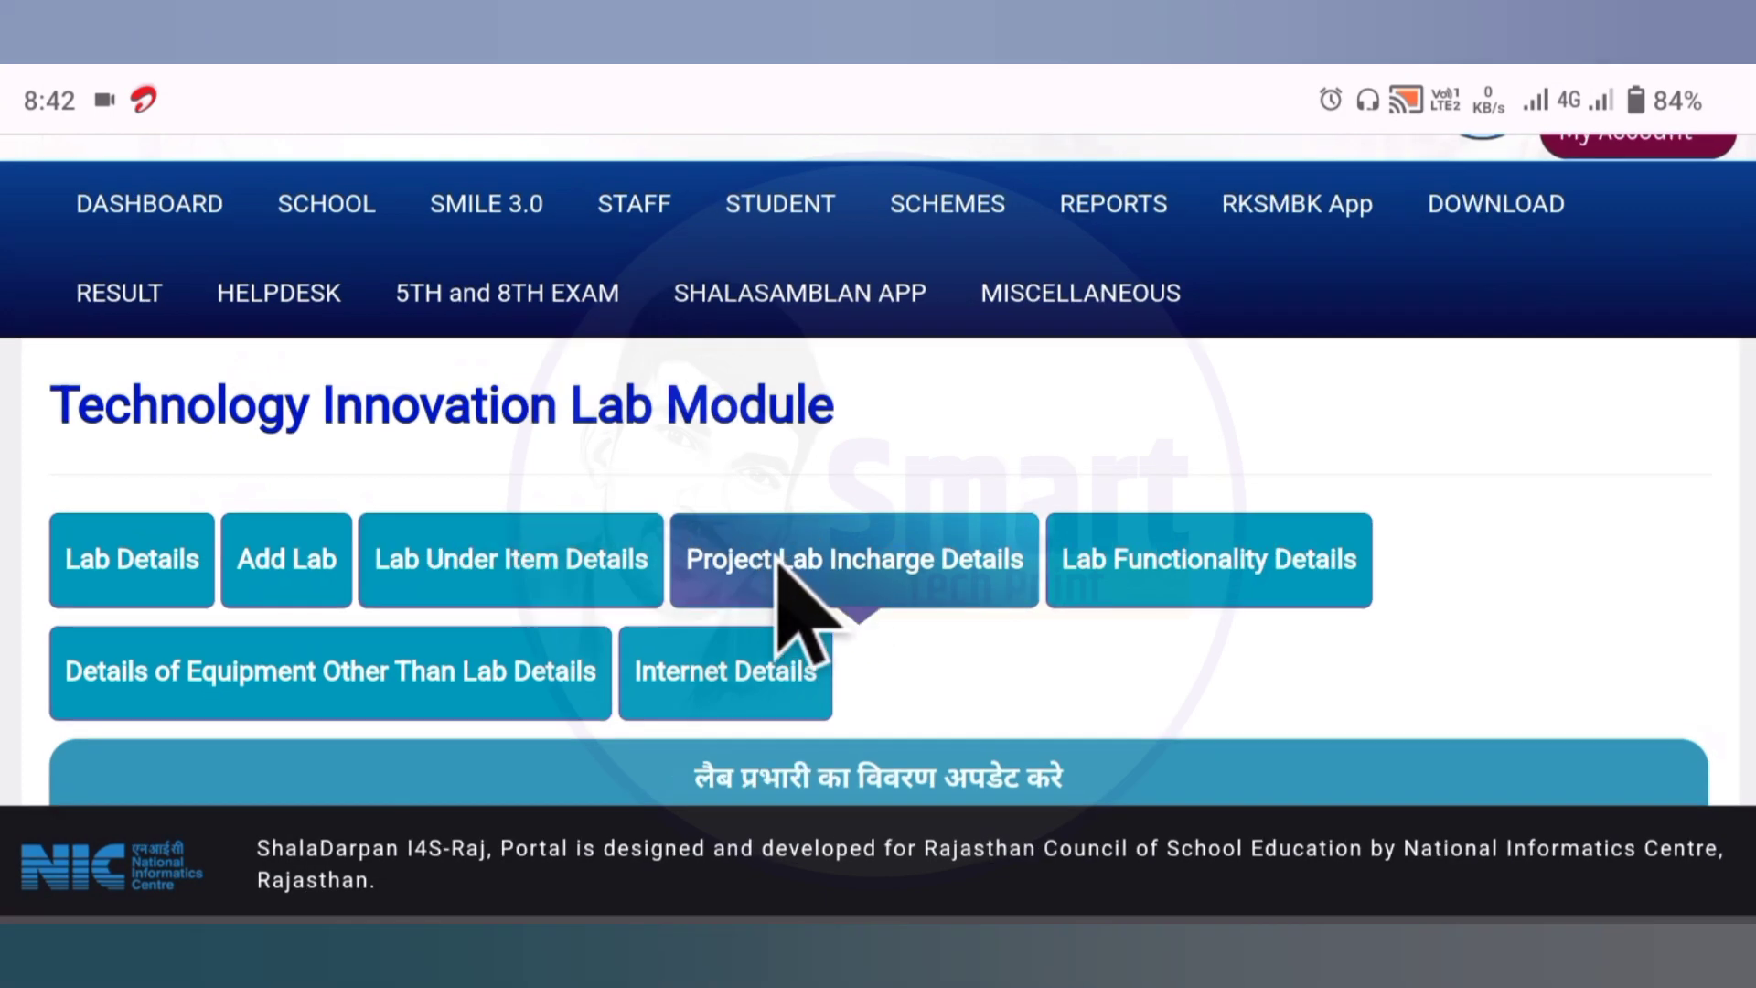
scroll(372, 518, down, 5)
scroll(333, 395, down, 1)
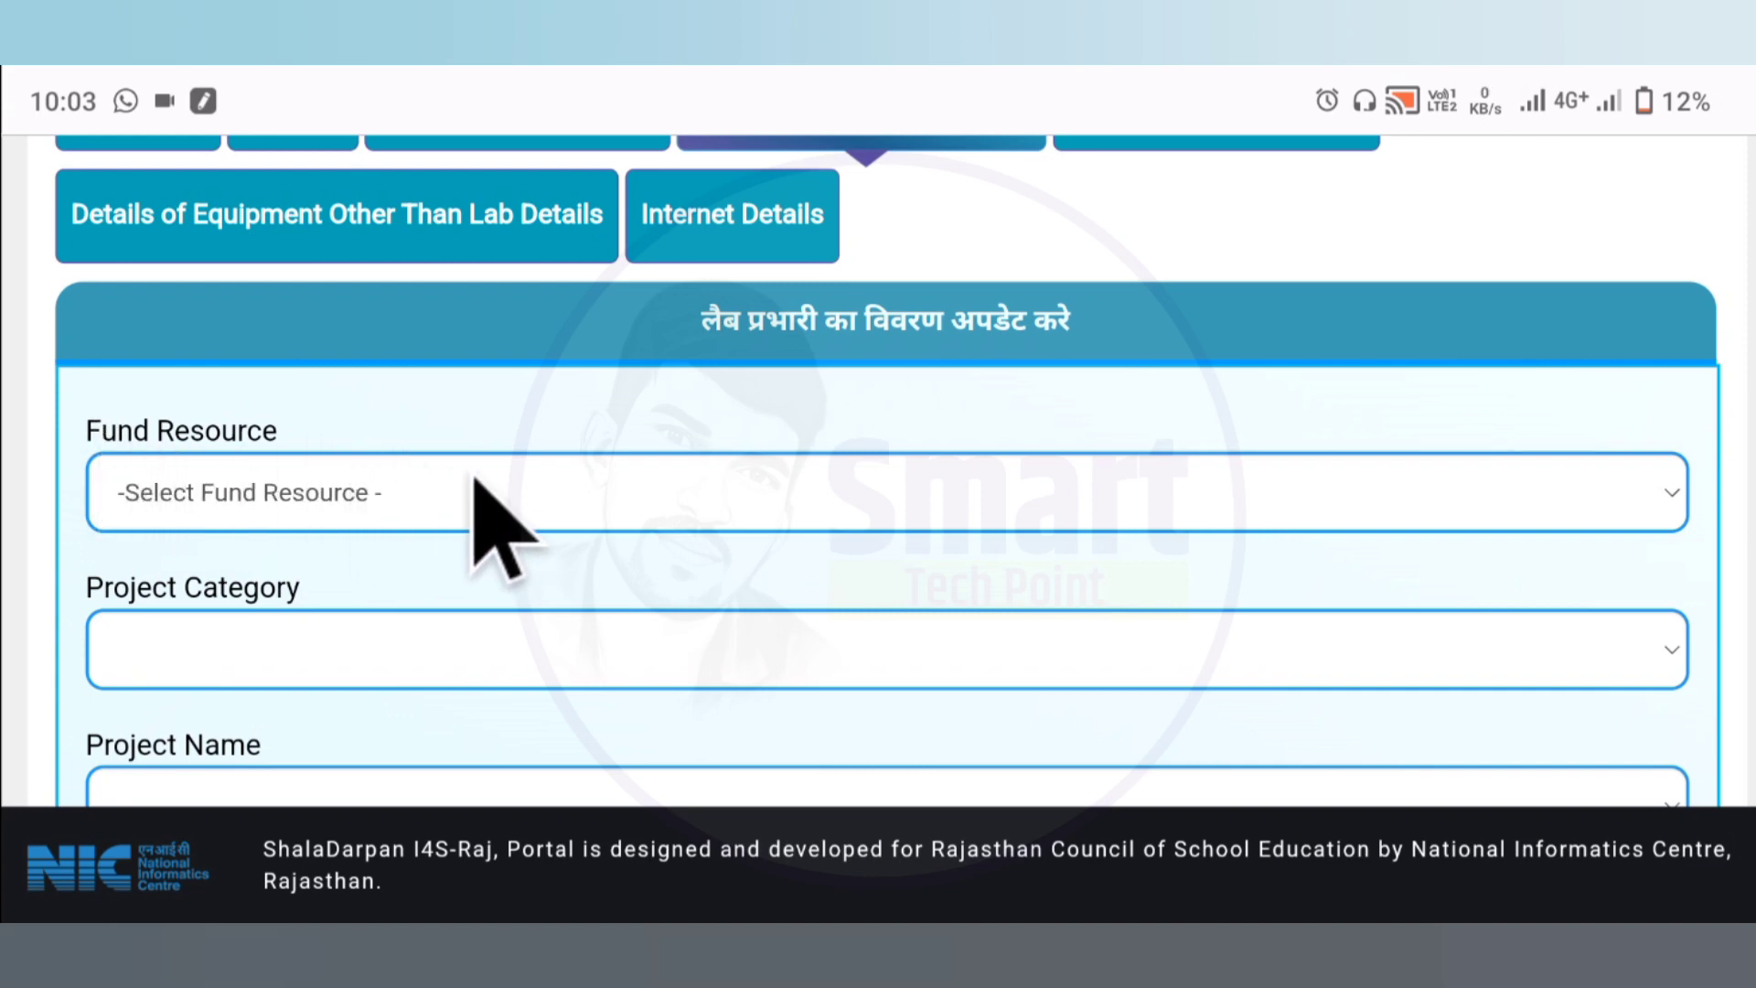
click(635, 487)
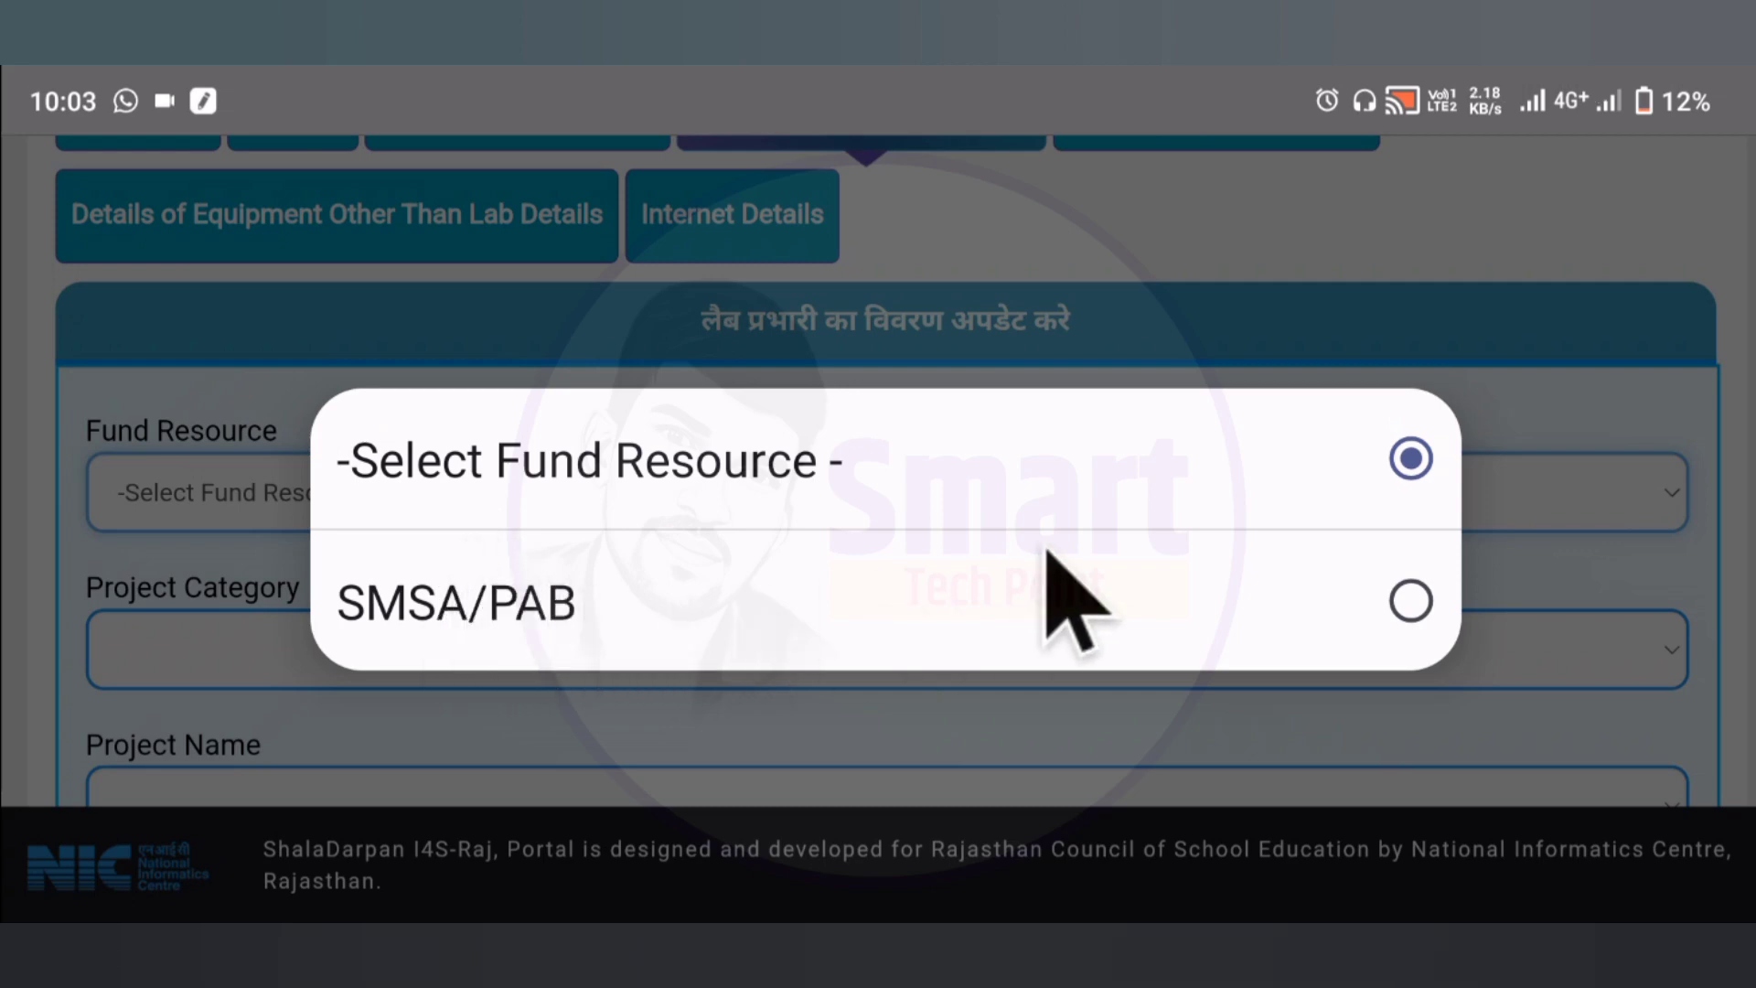
click(1133, 590)
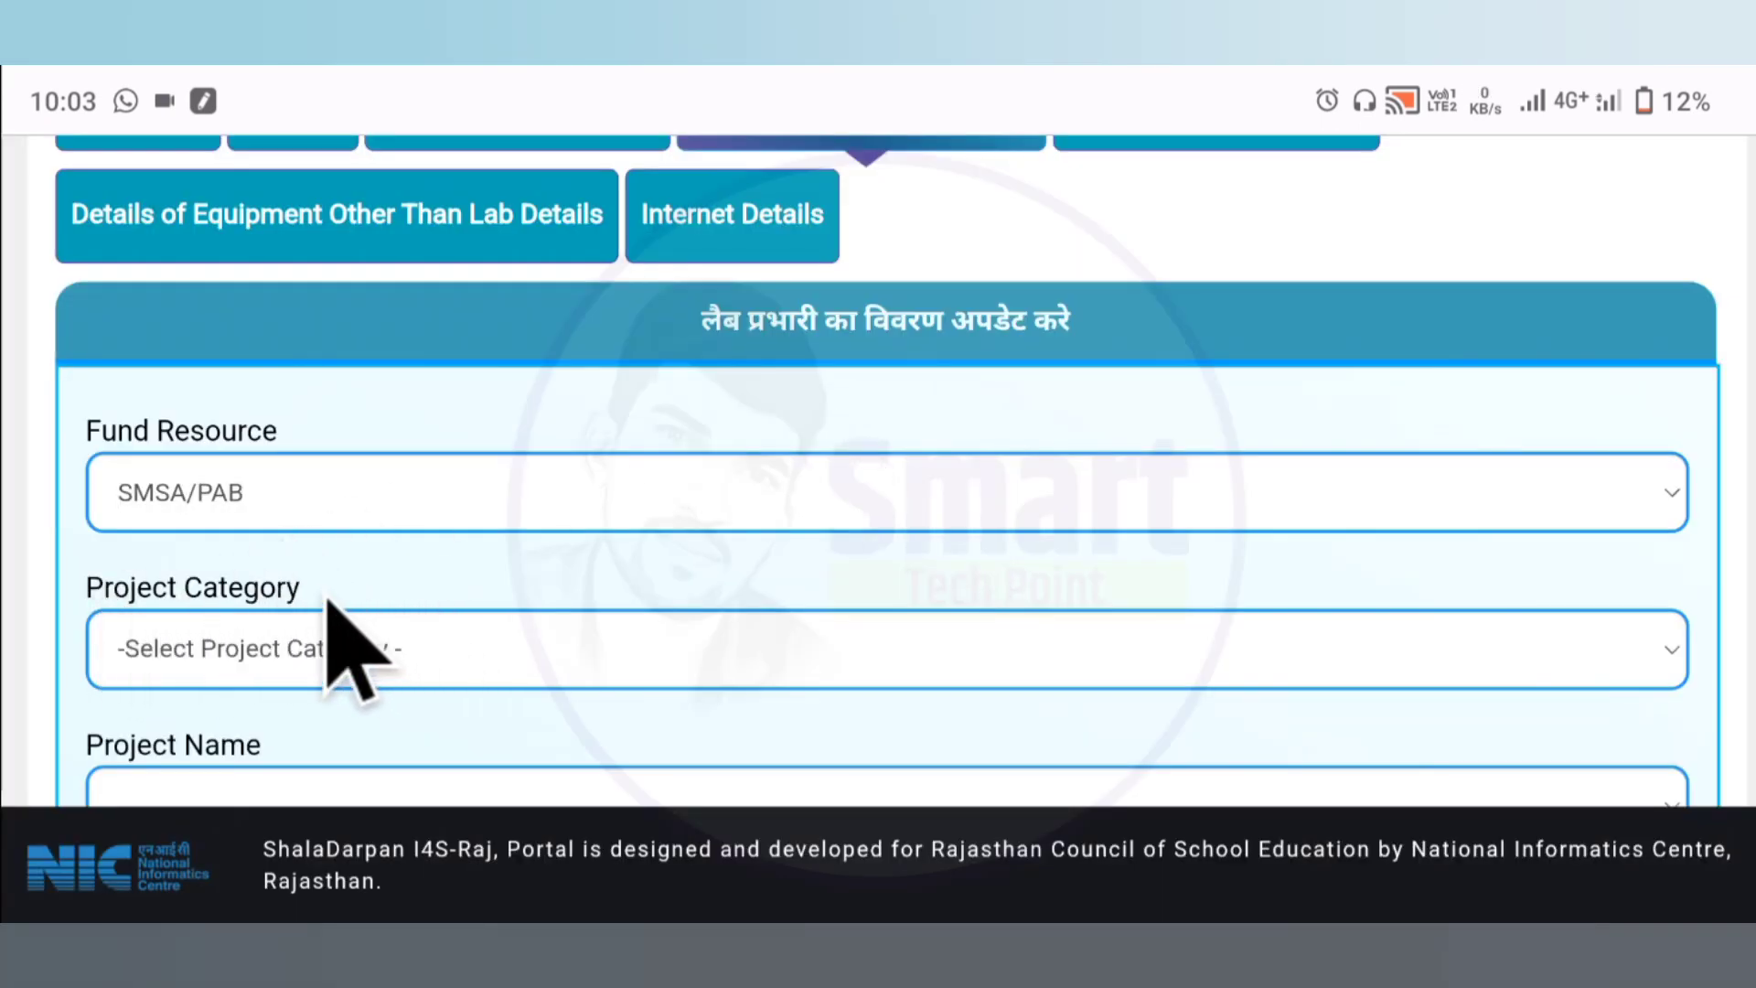
click(518, 674)
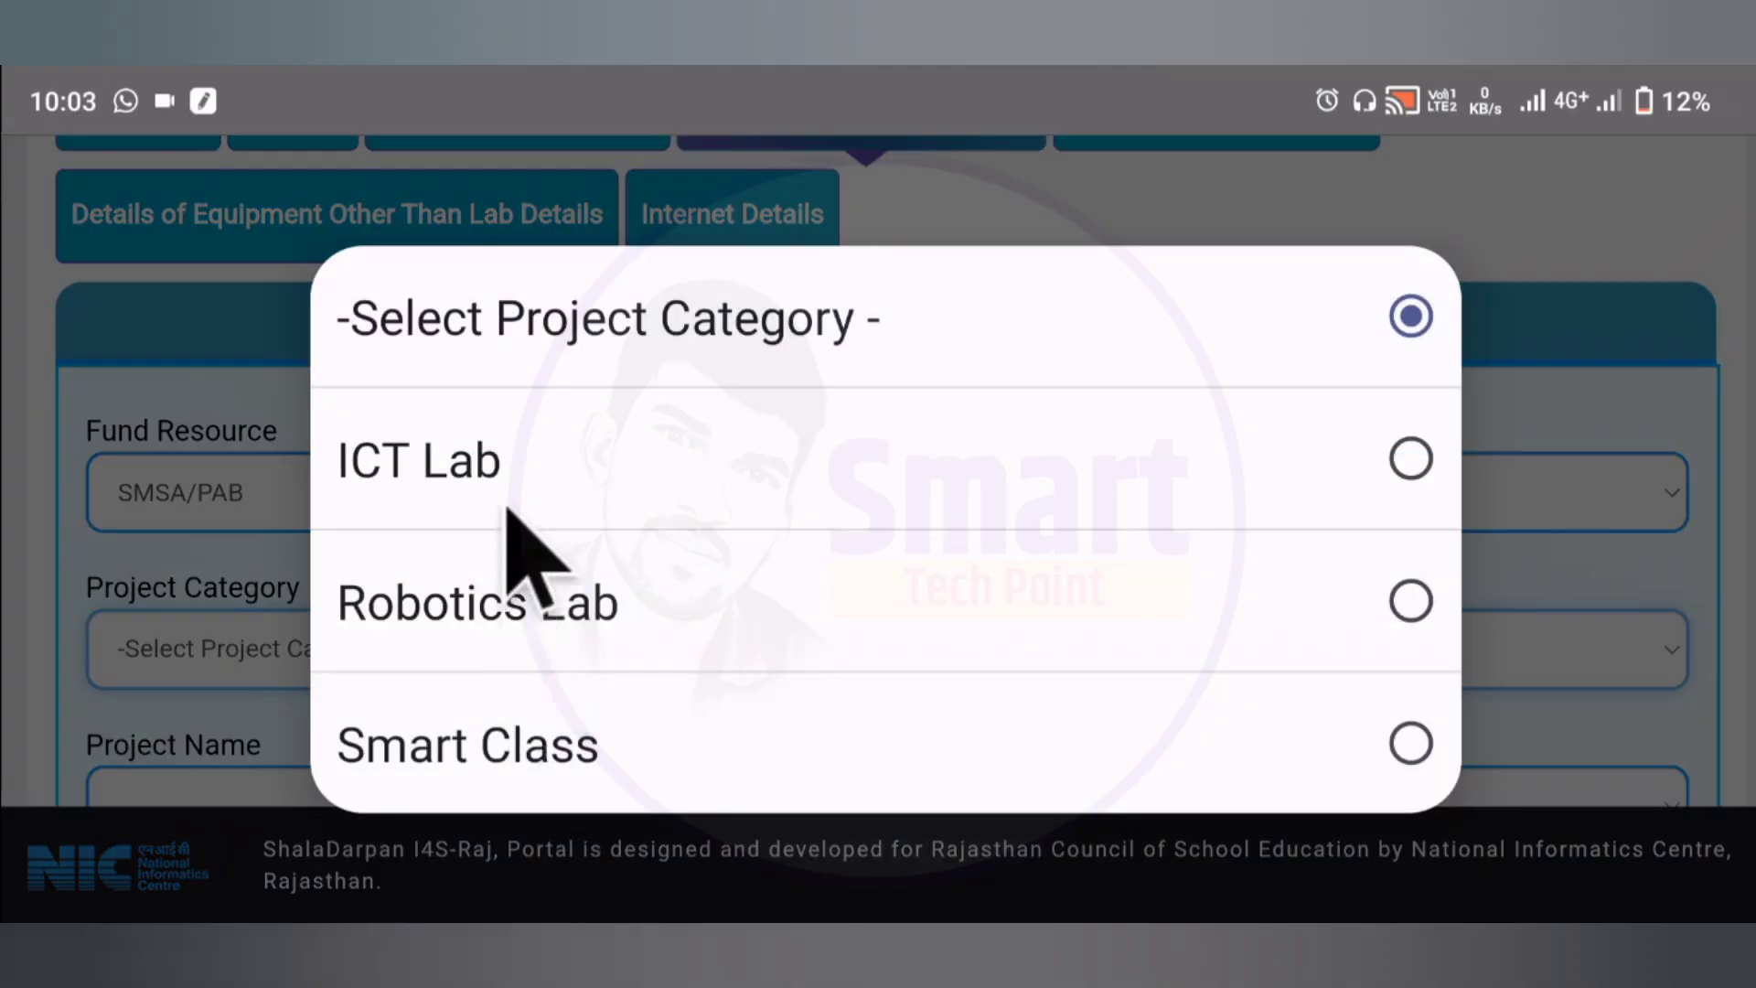
click(547, 468)
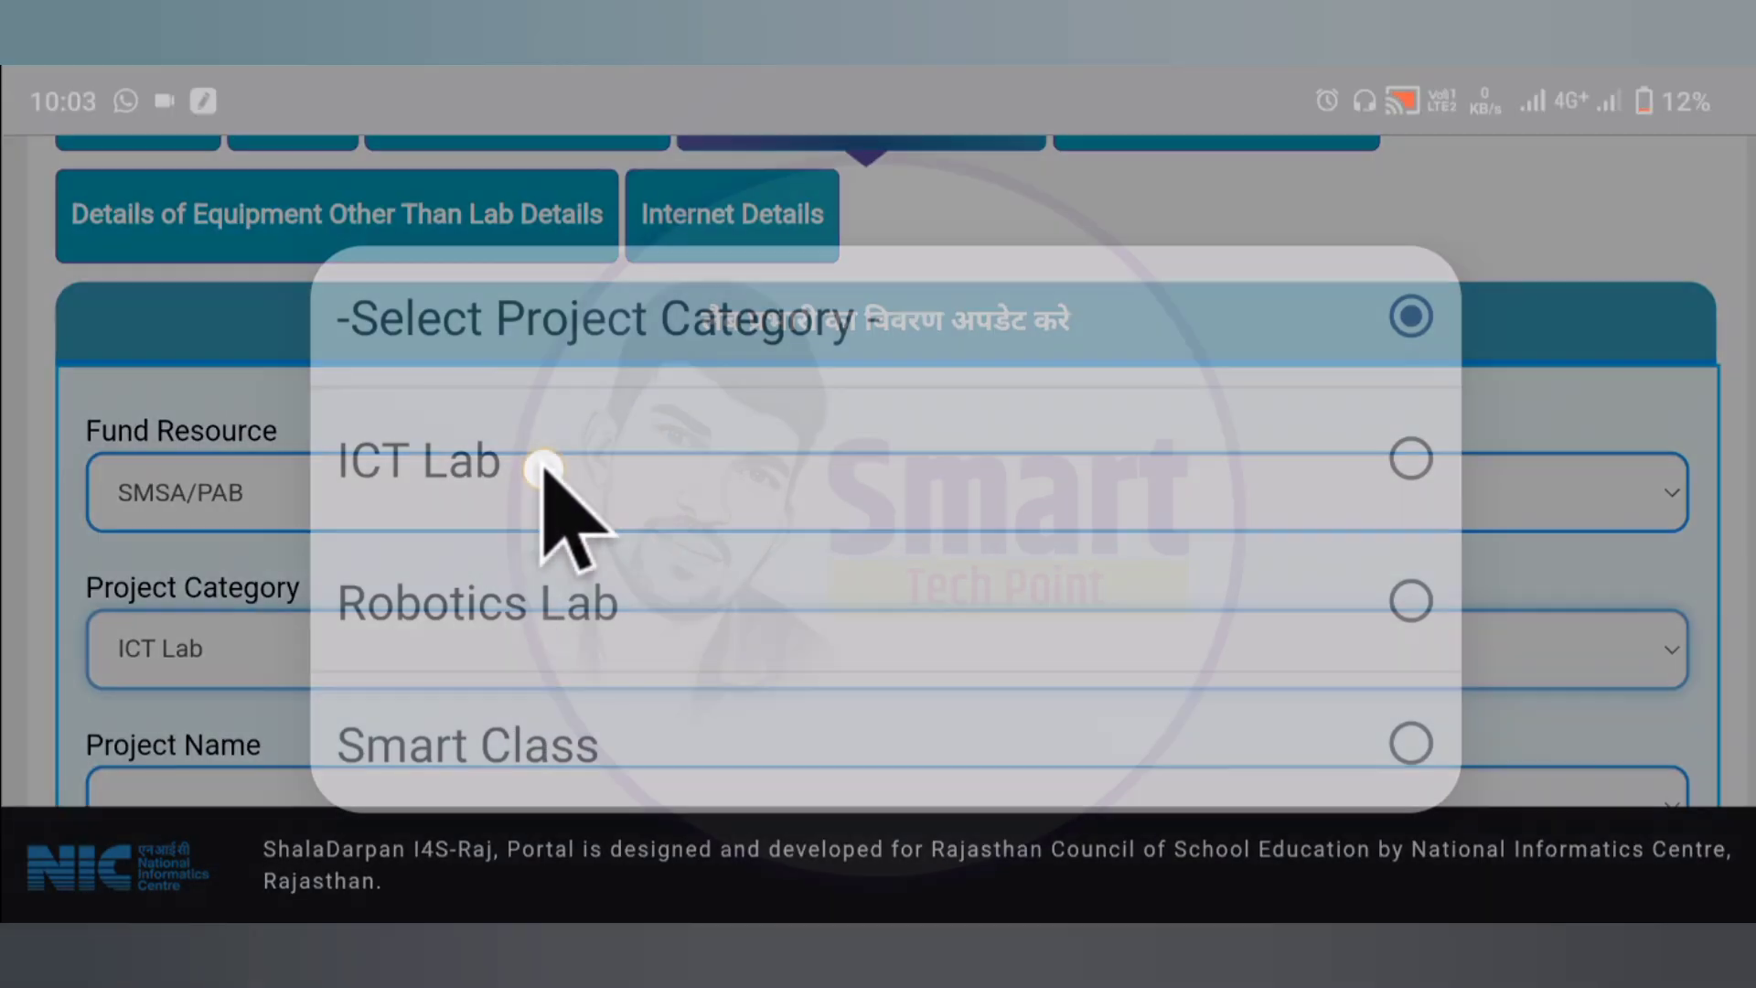
Choose the project name Phase-X (8 SEC. & 404 ELE.) in the lab incharge form and load its details
scroll(334, 631, down, 3)
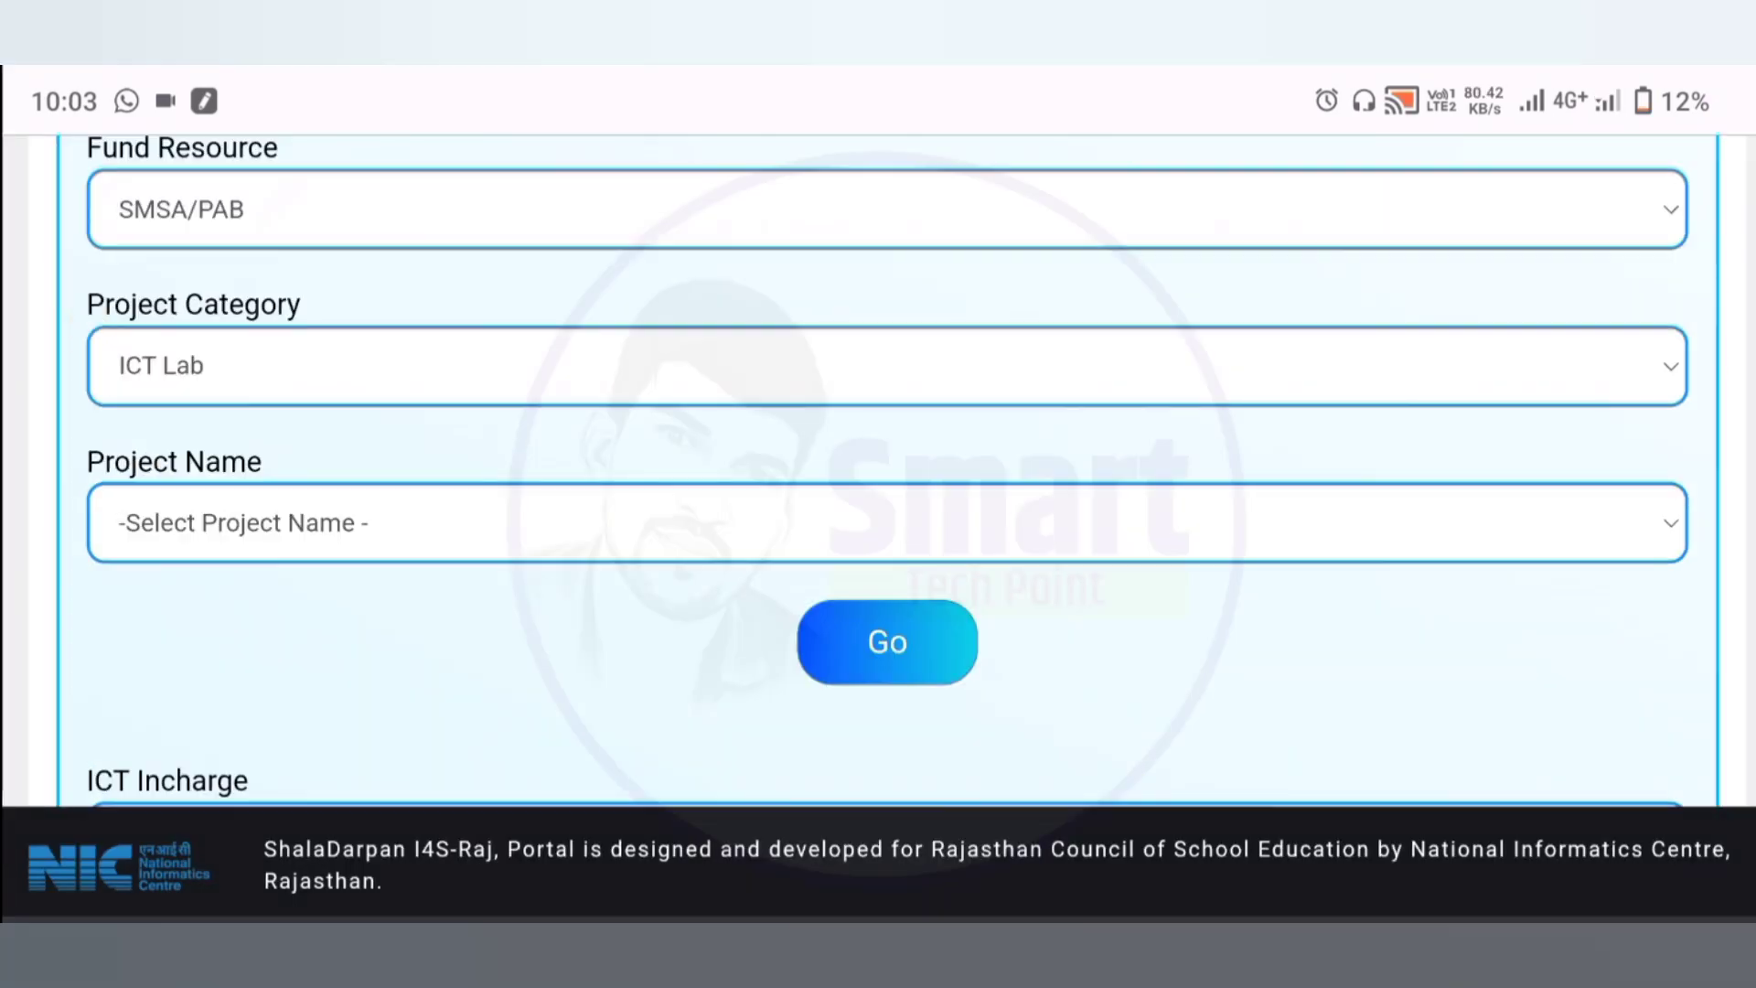
click(377, 526)
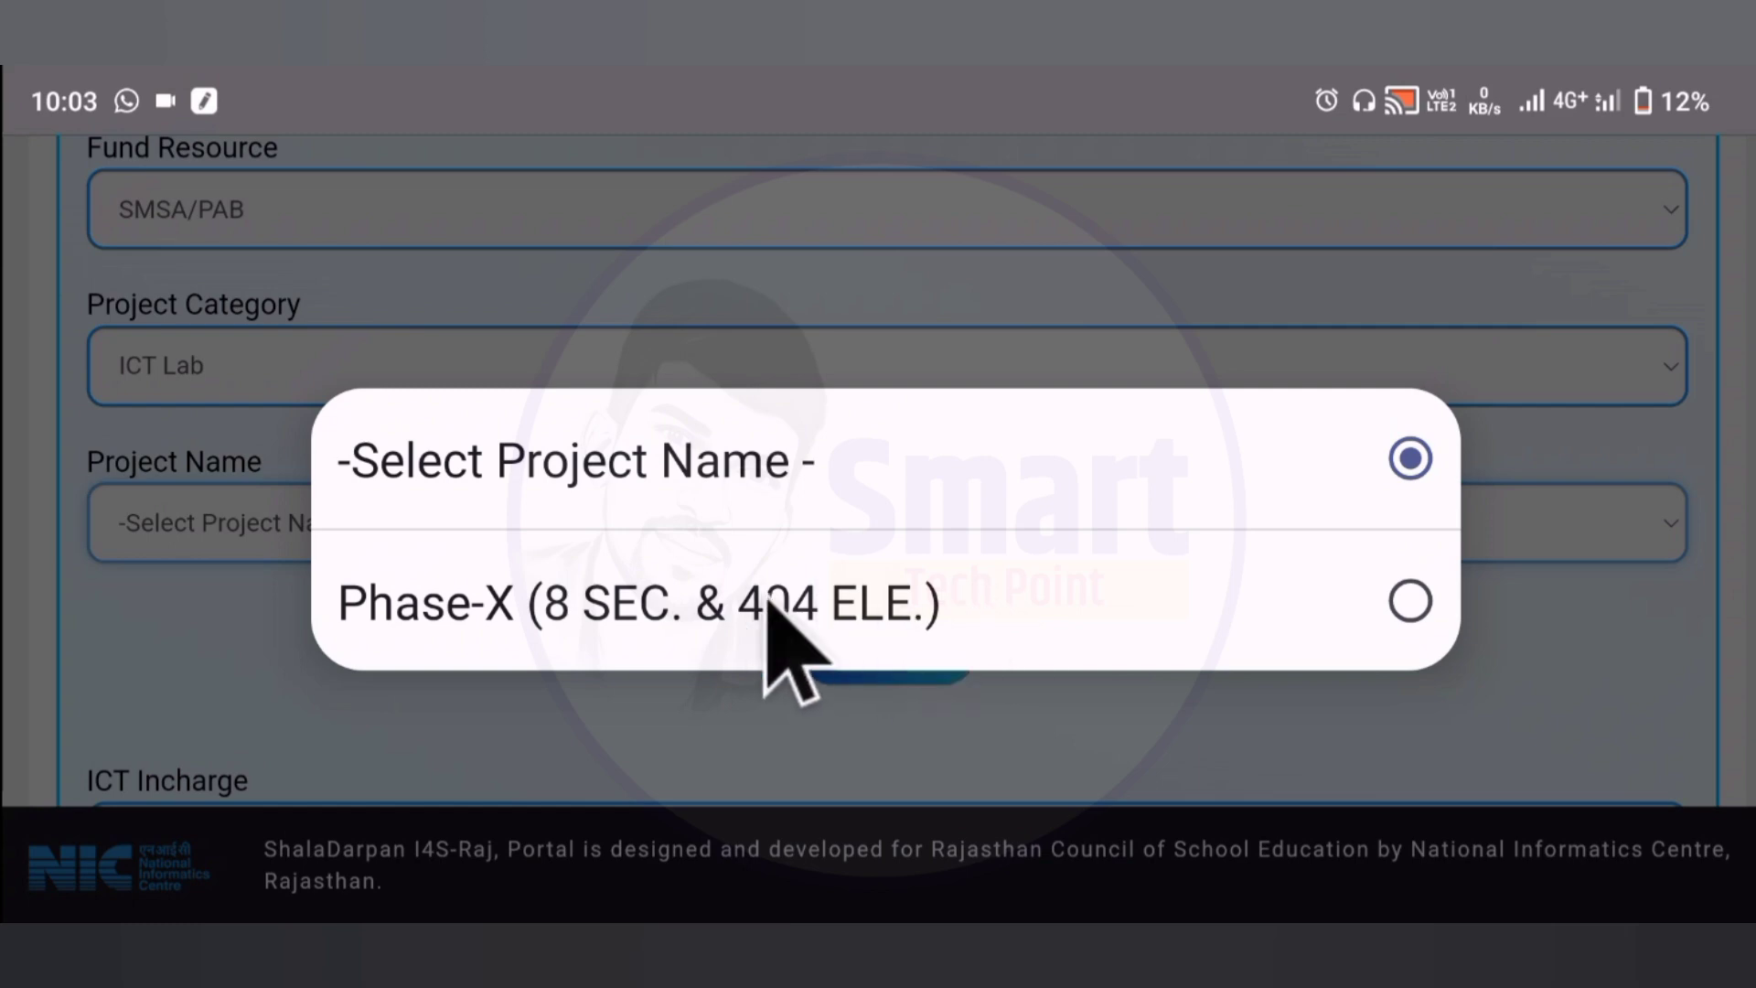
click(1244, 562)
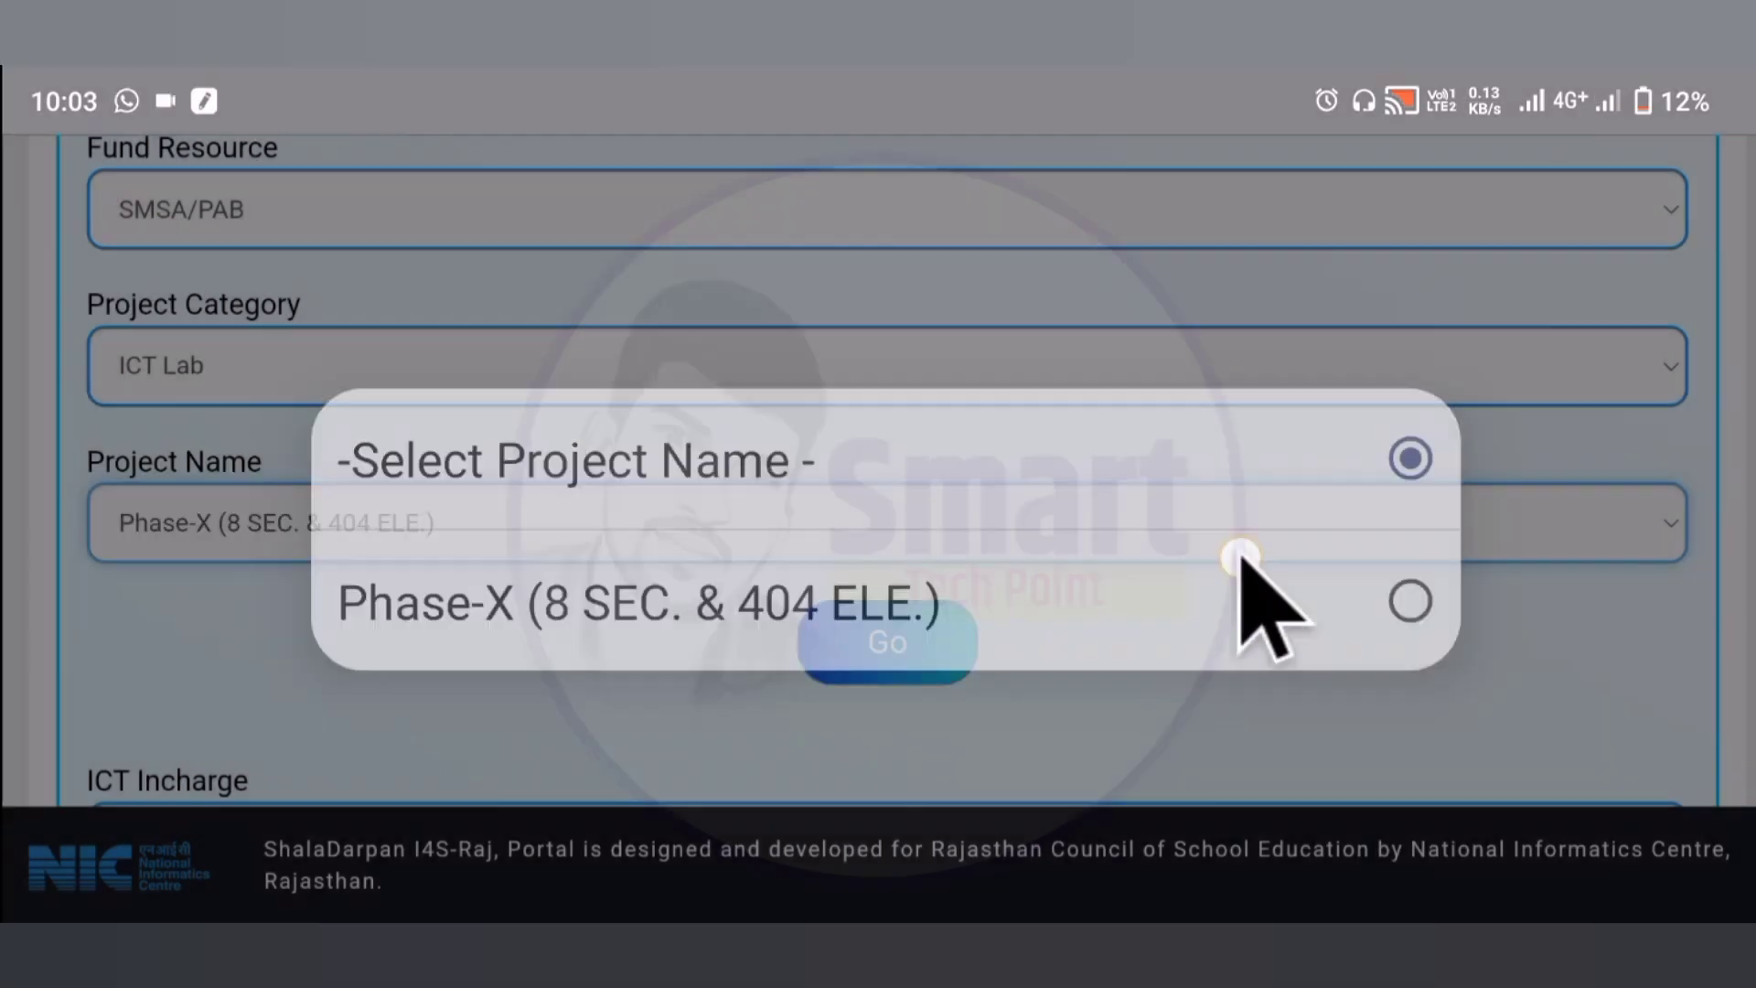
click(893, 637)
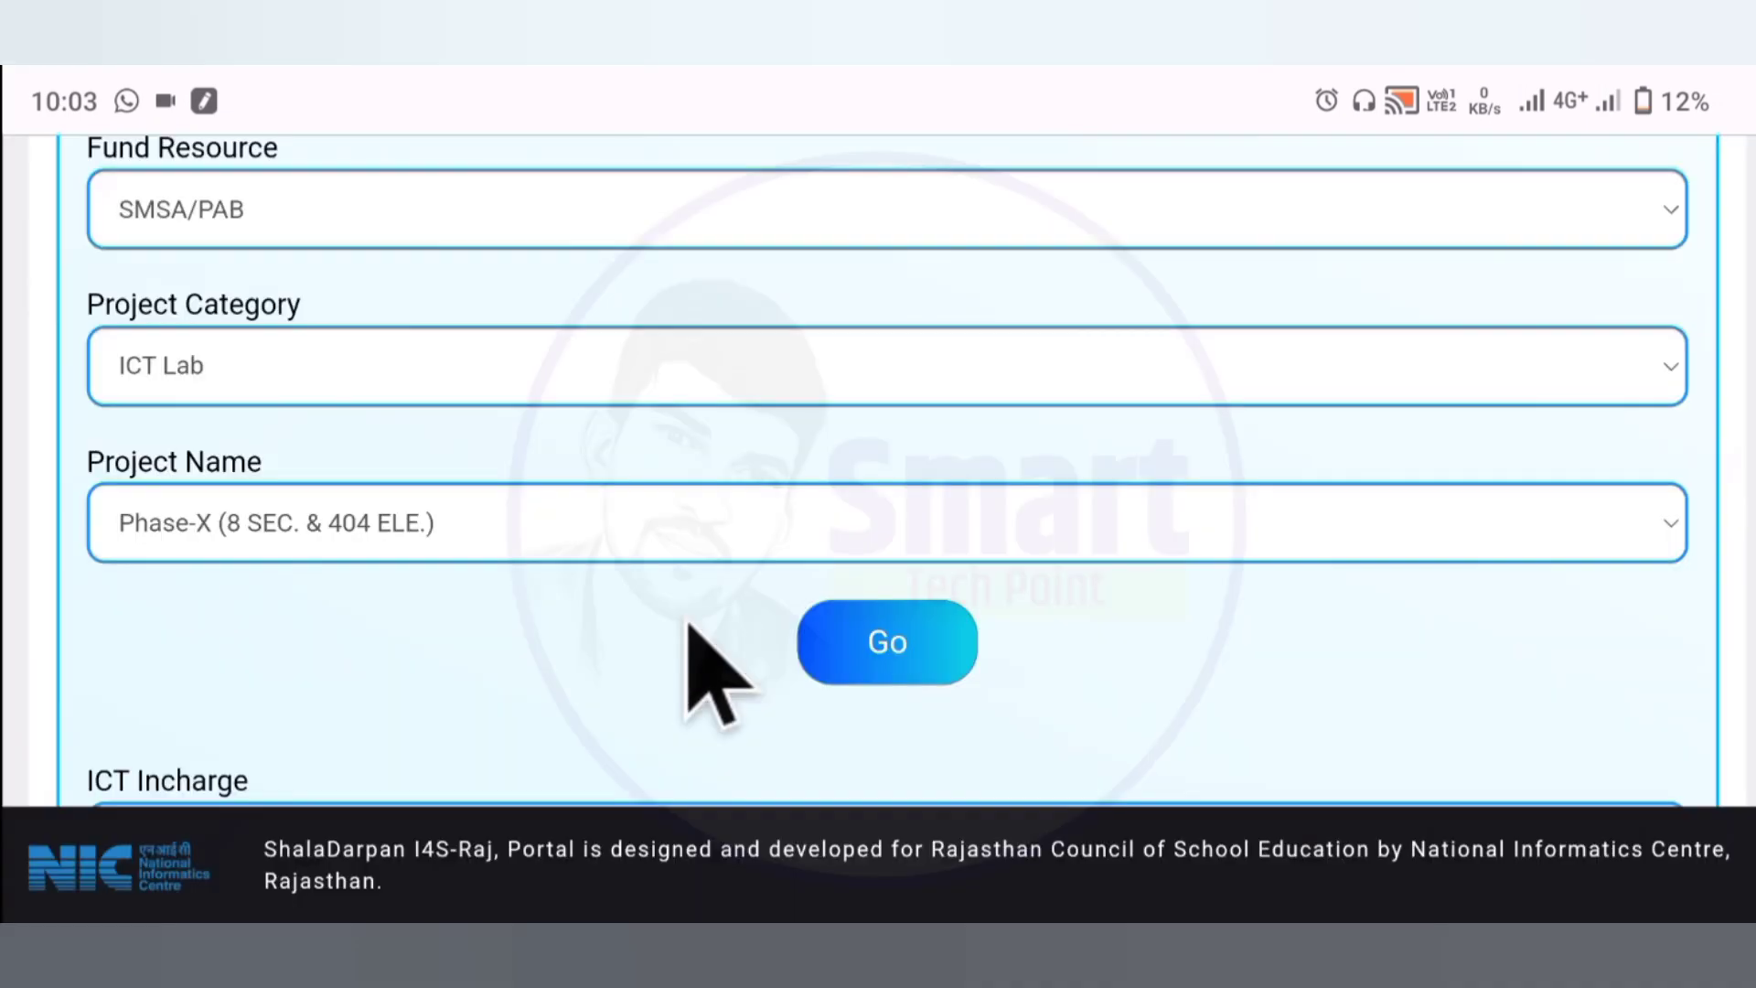
Look through the ICT incharge choices, select the responsible staff member and check the contact fields and the incharge table below
scroll(690, 631, down, 4)
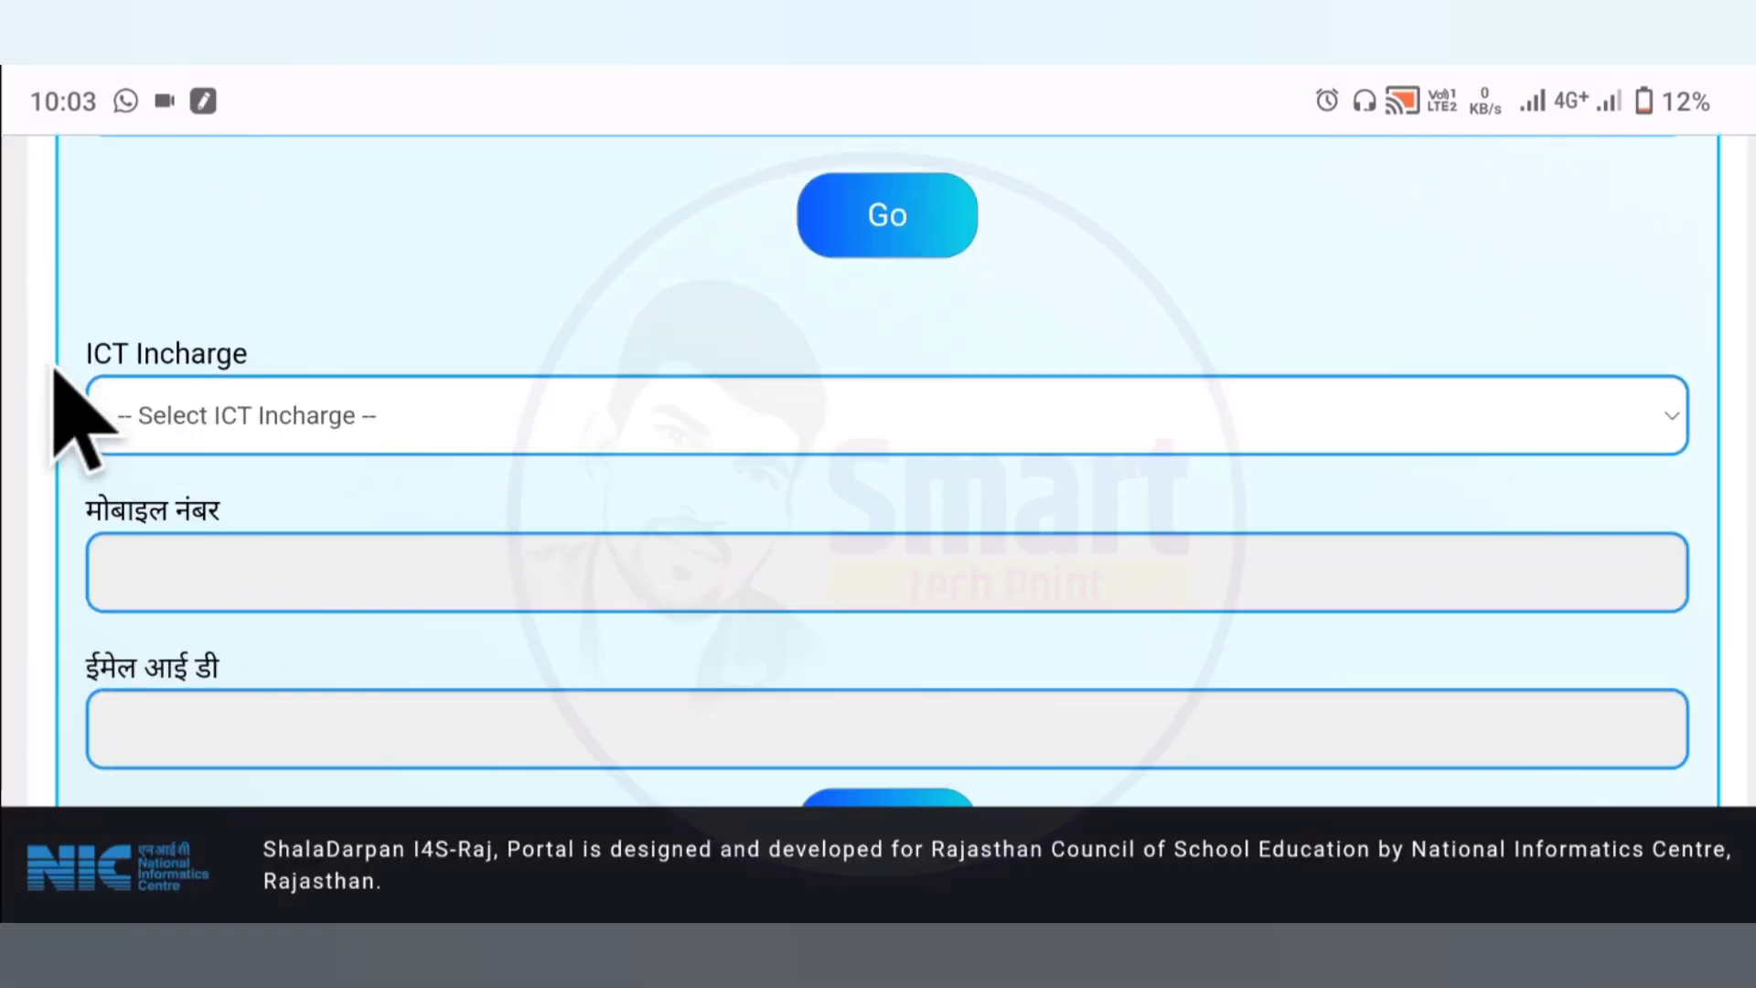
click(413, 430)
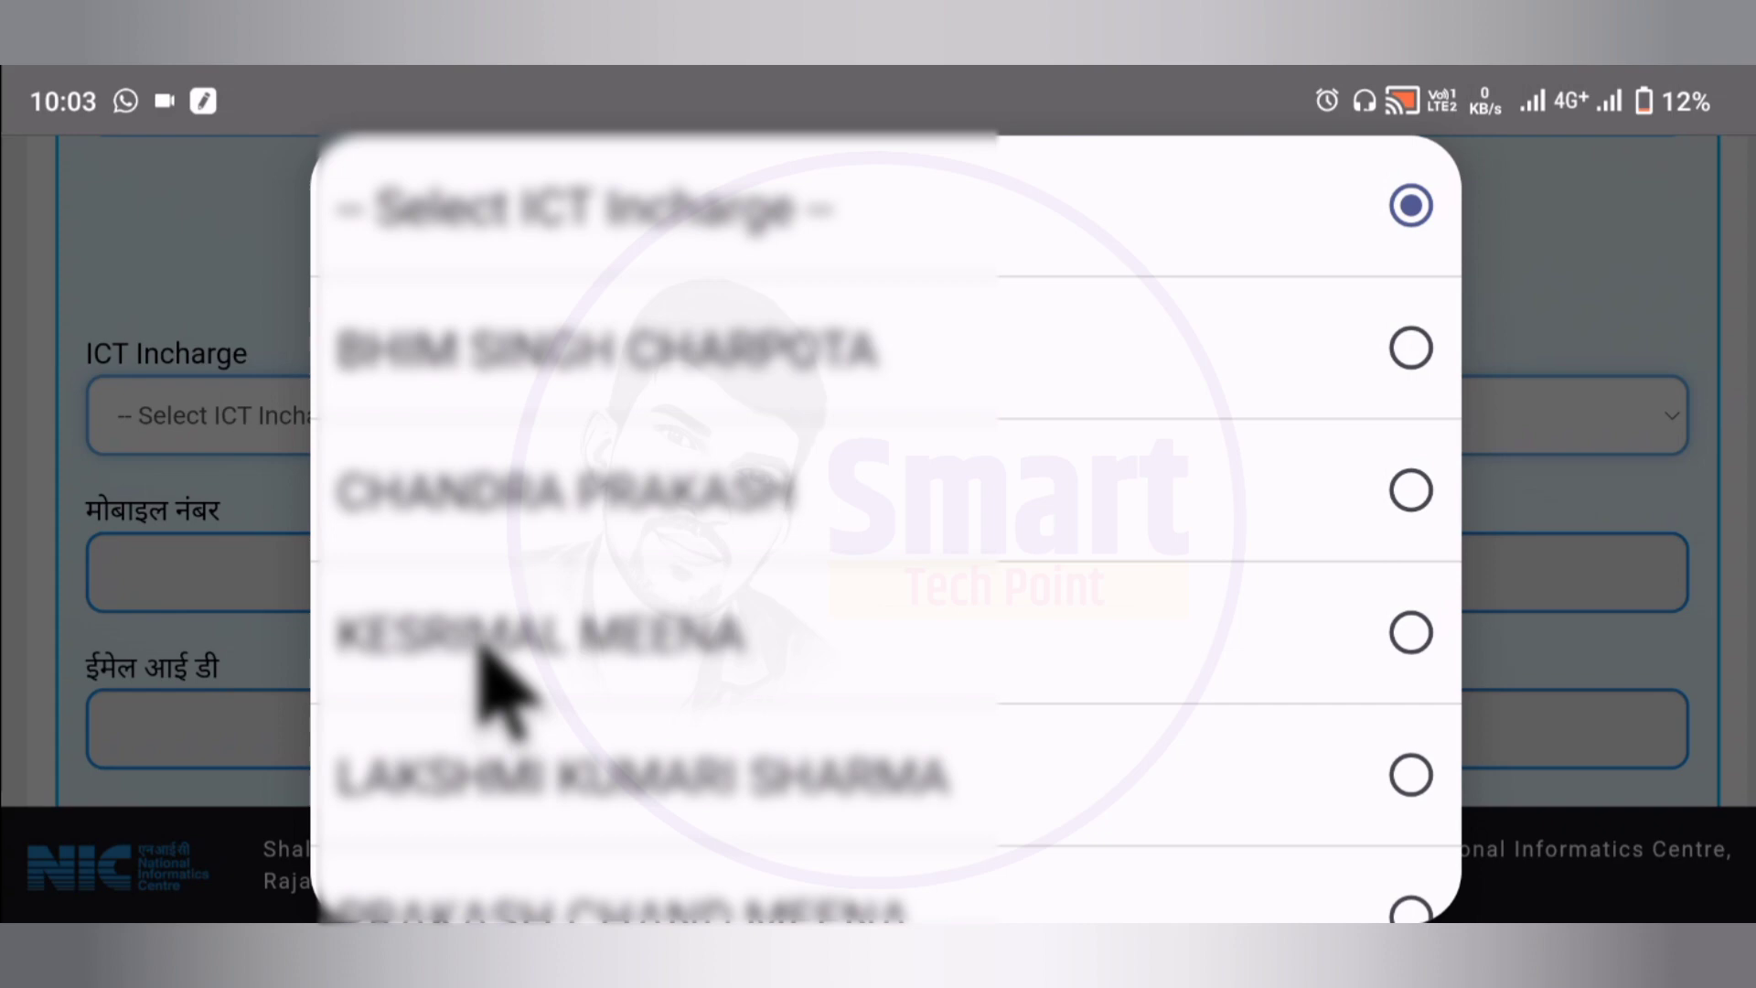
scroll(480, 654, down, 5)
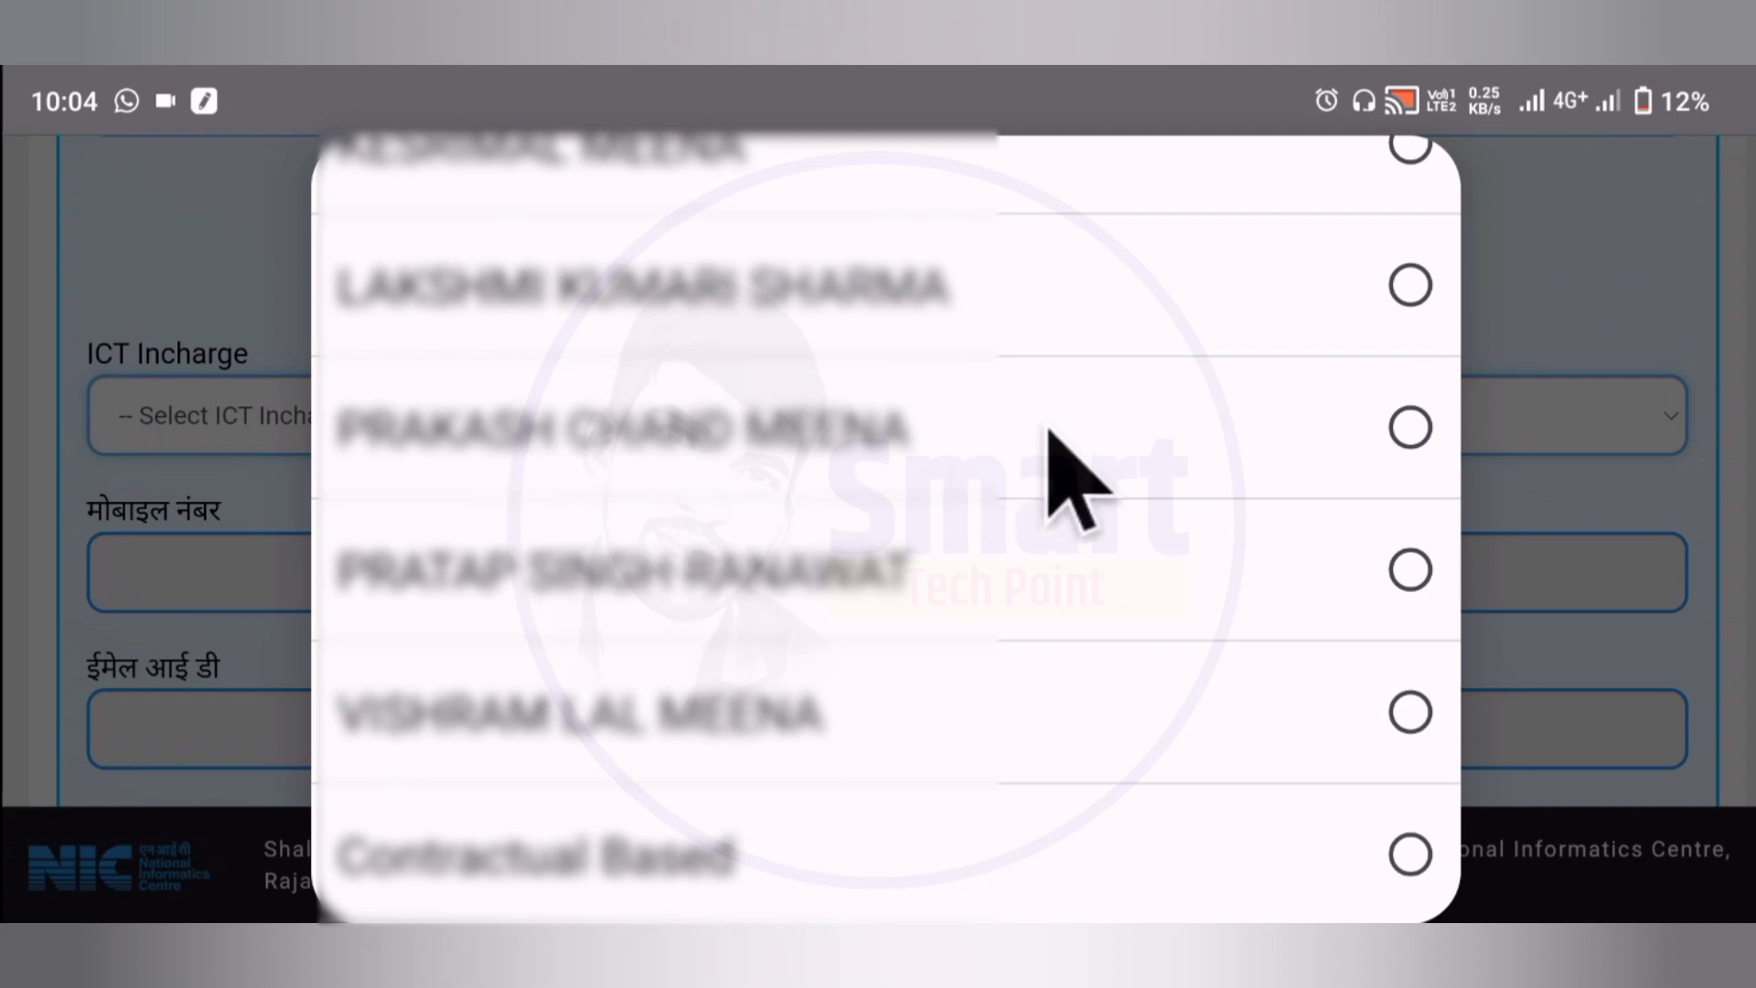
scroll(1052, 432, up, 3)
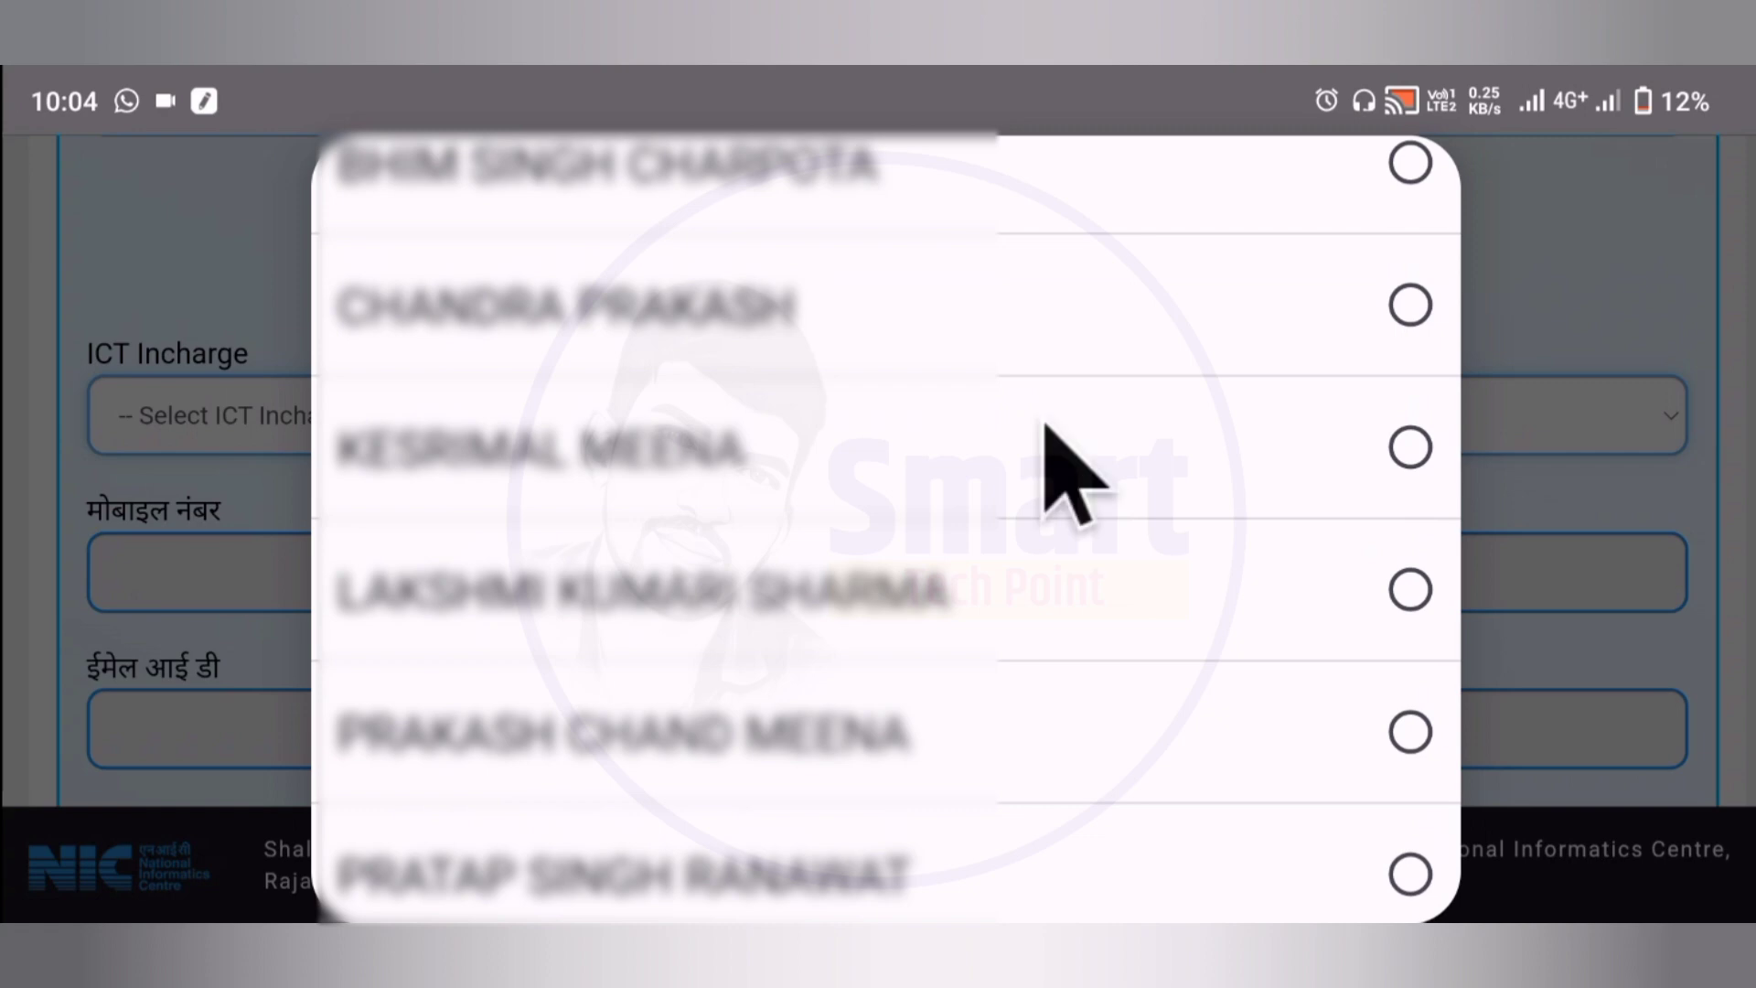
click(1386, 306)
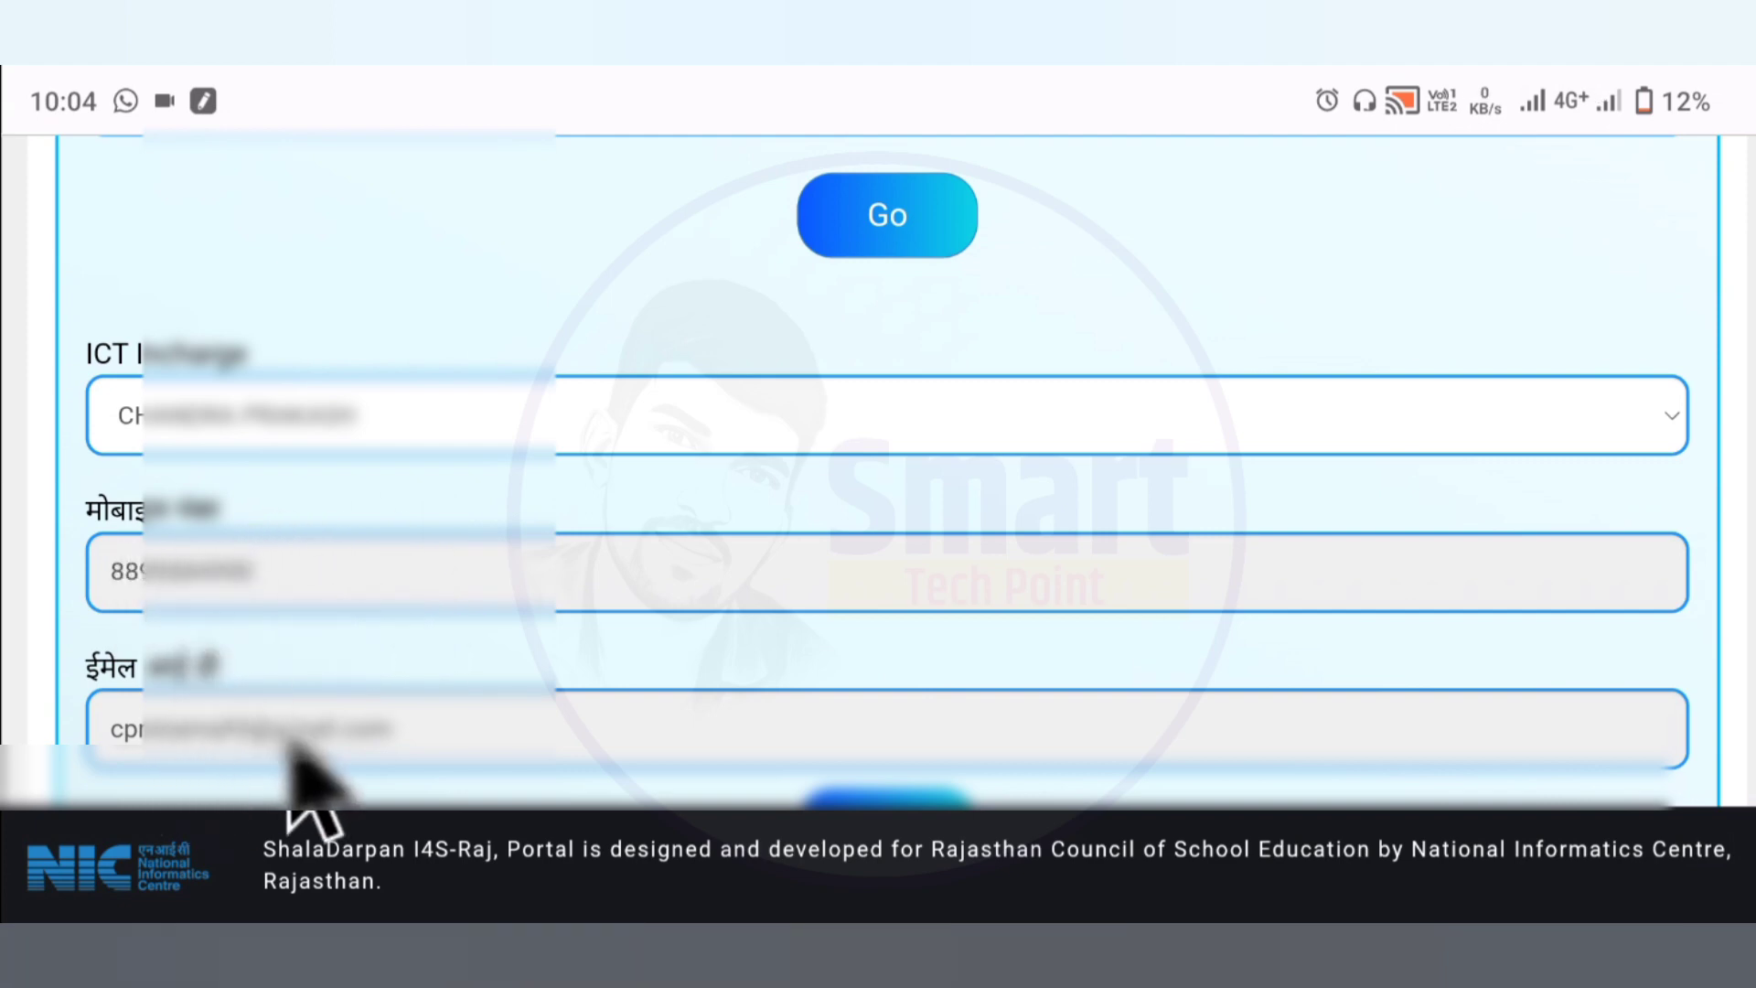
scroll(292, 745, down, 3)
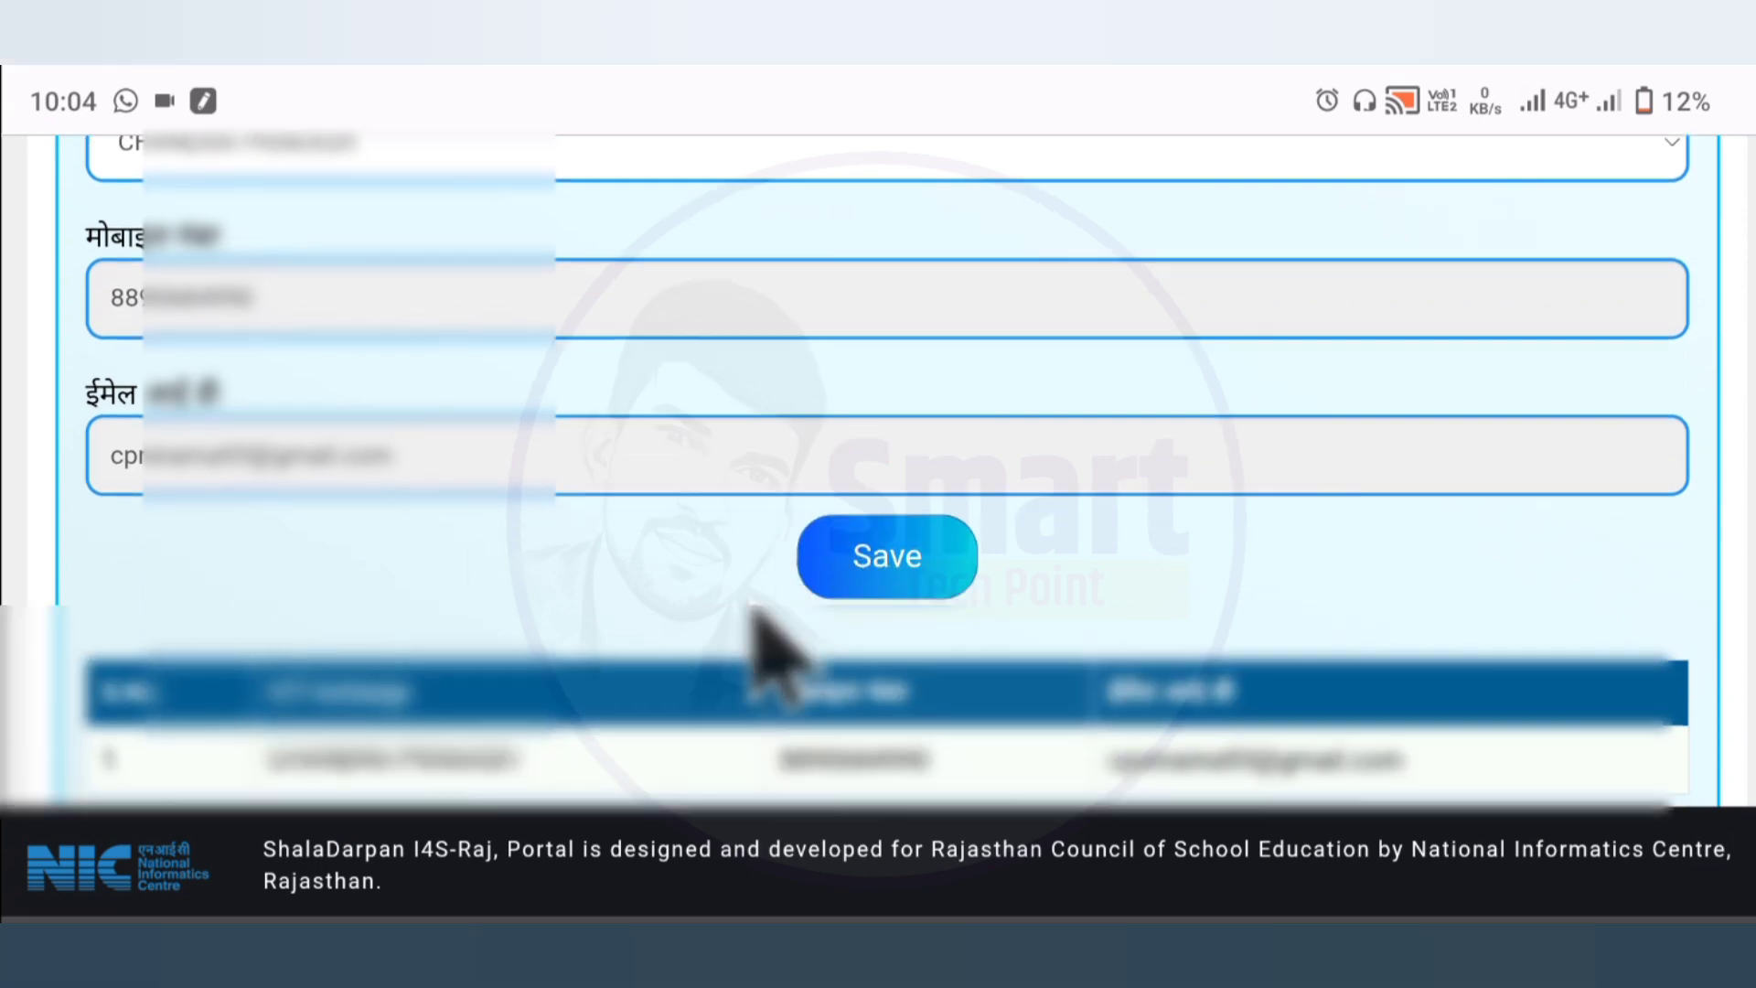
scroll(784, 640, down, 2)
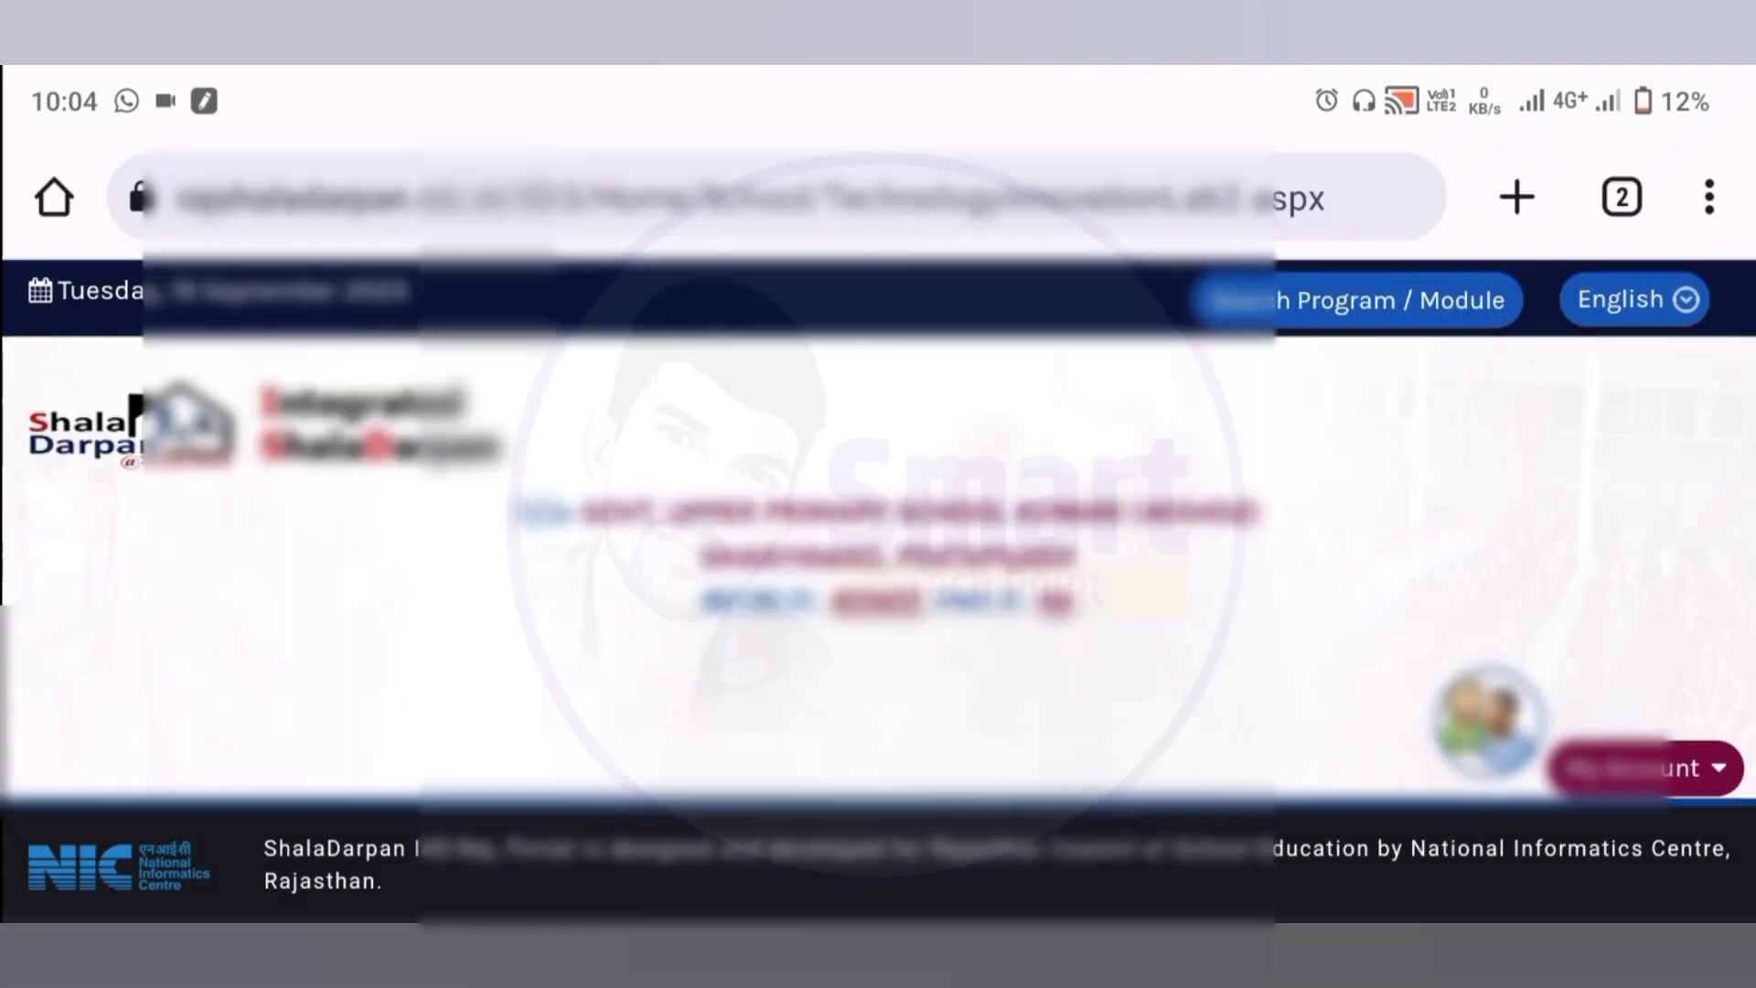
Go to the lab functionality details and set the fund resource to SMSA/PAB and the project category to ICT Lab
scroll(878, 457, down, 7)
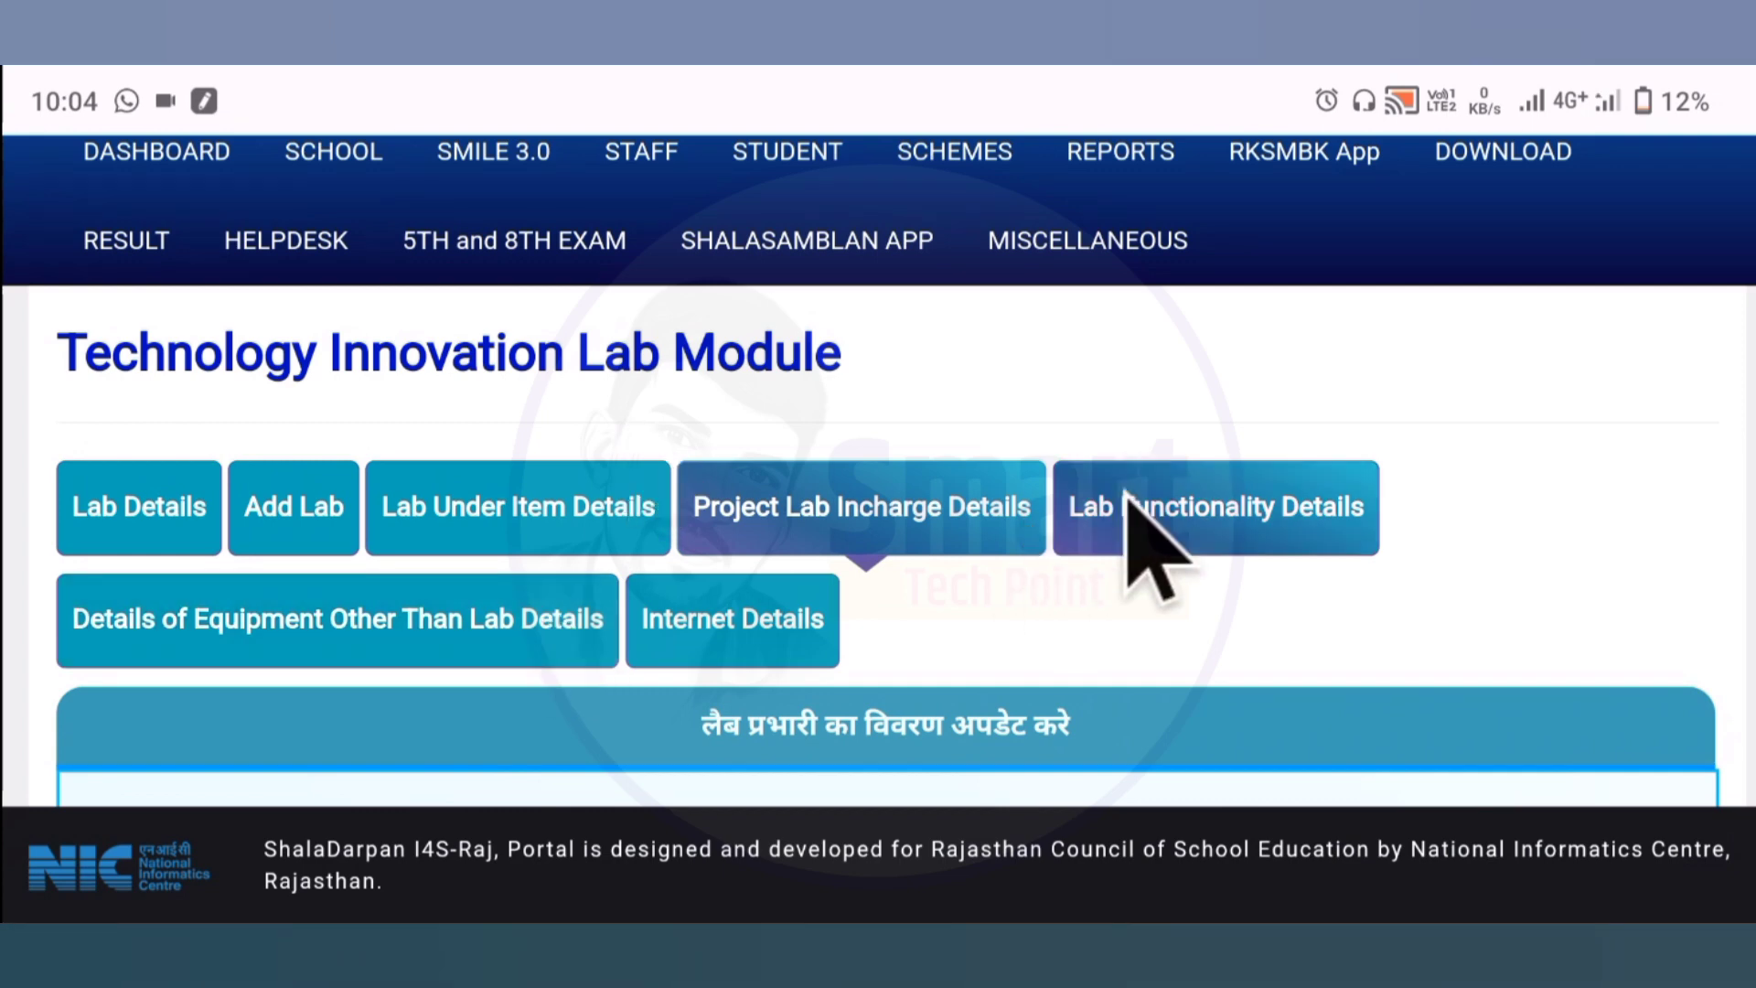
click(1133, 498)
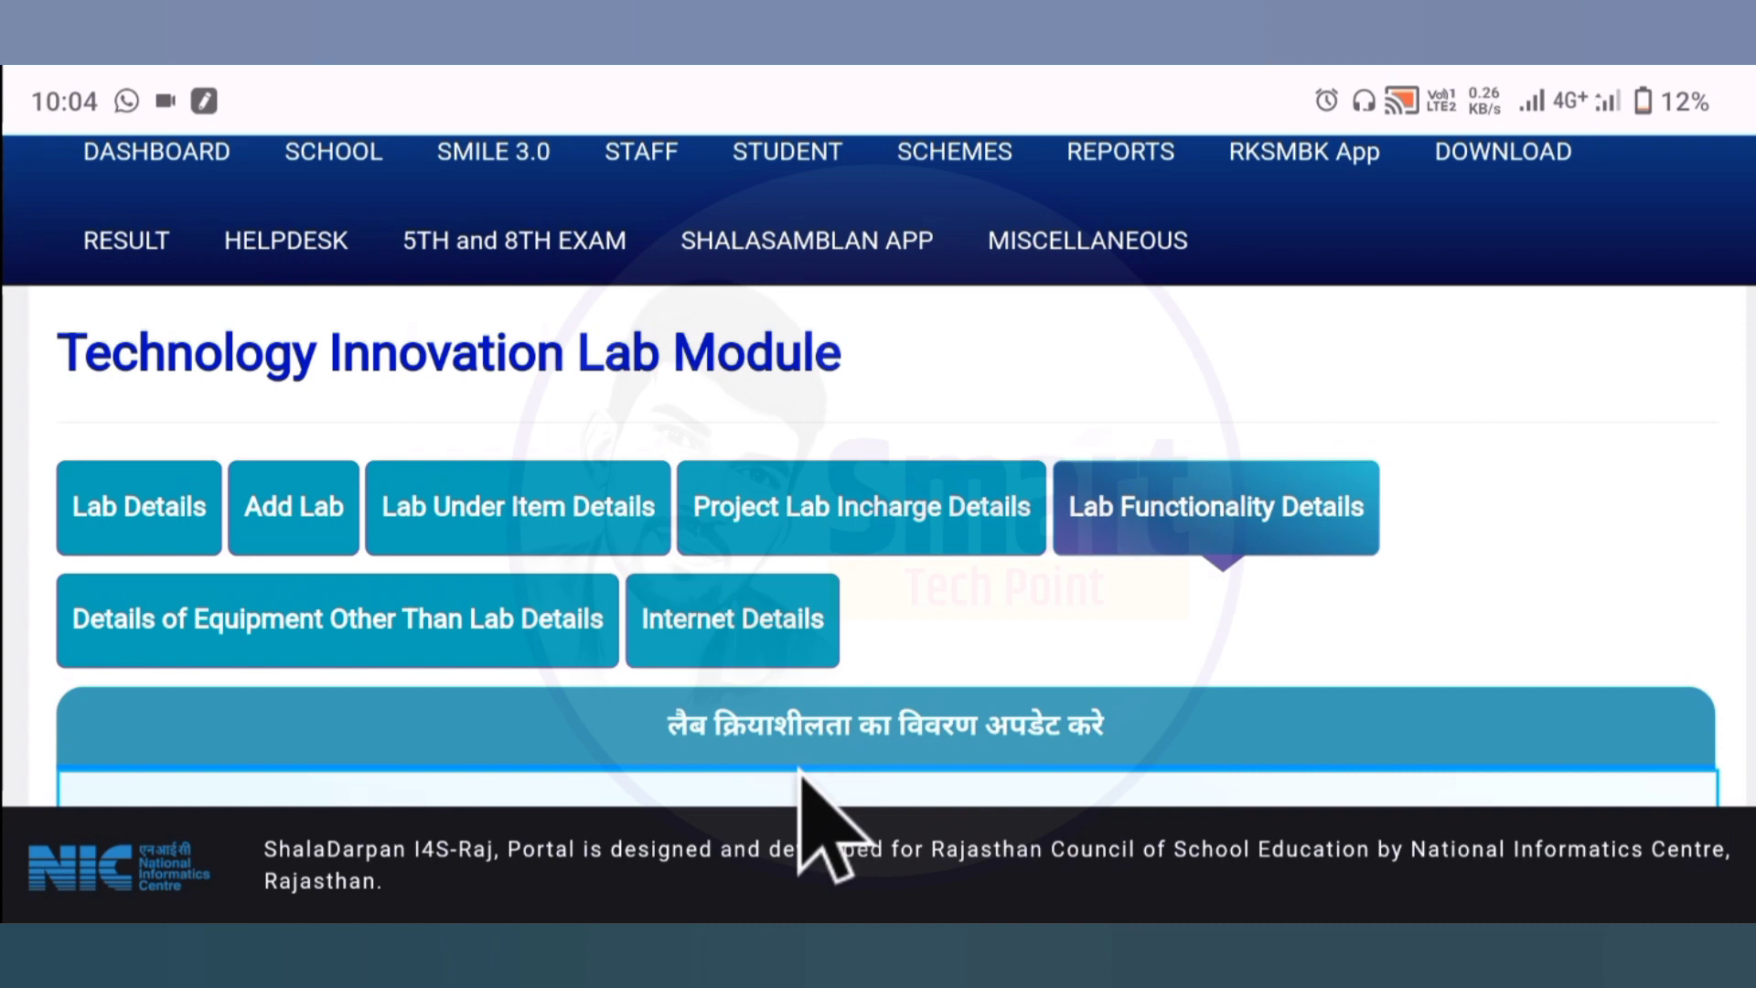
scroll(798, 772, down, 3)
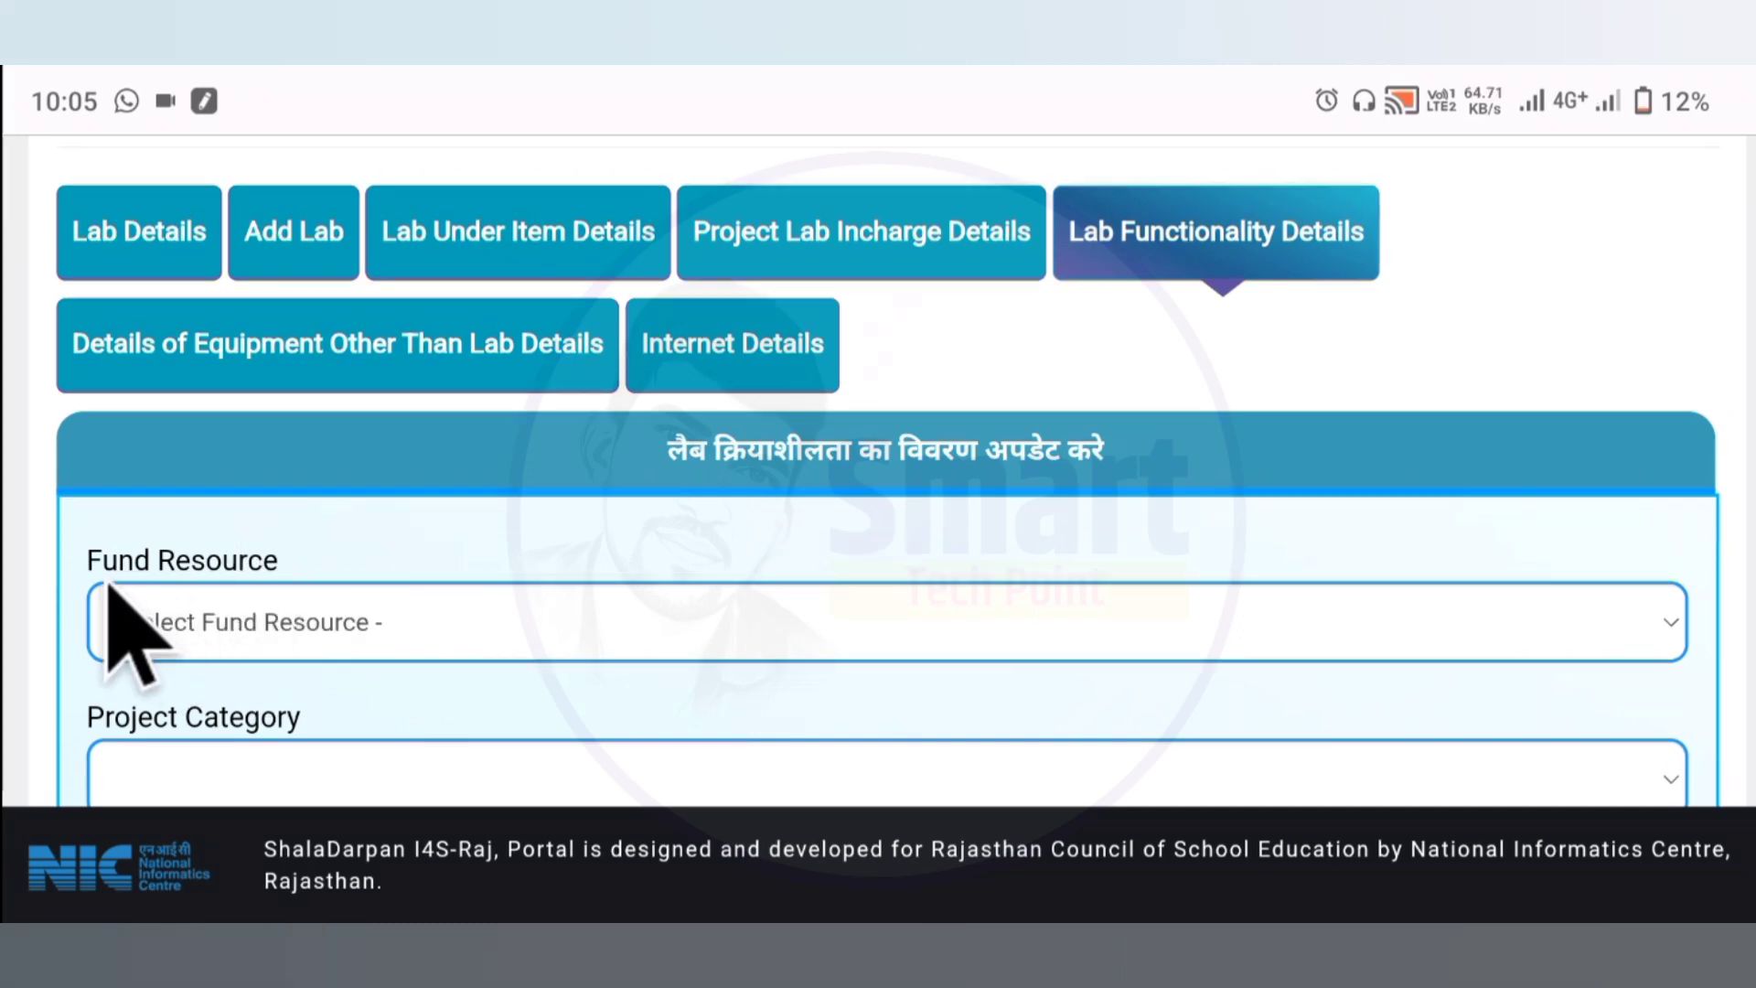
click(504, 622)
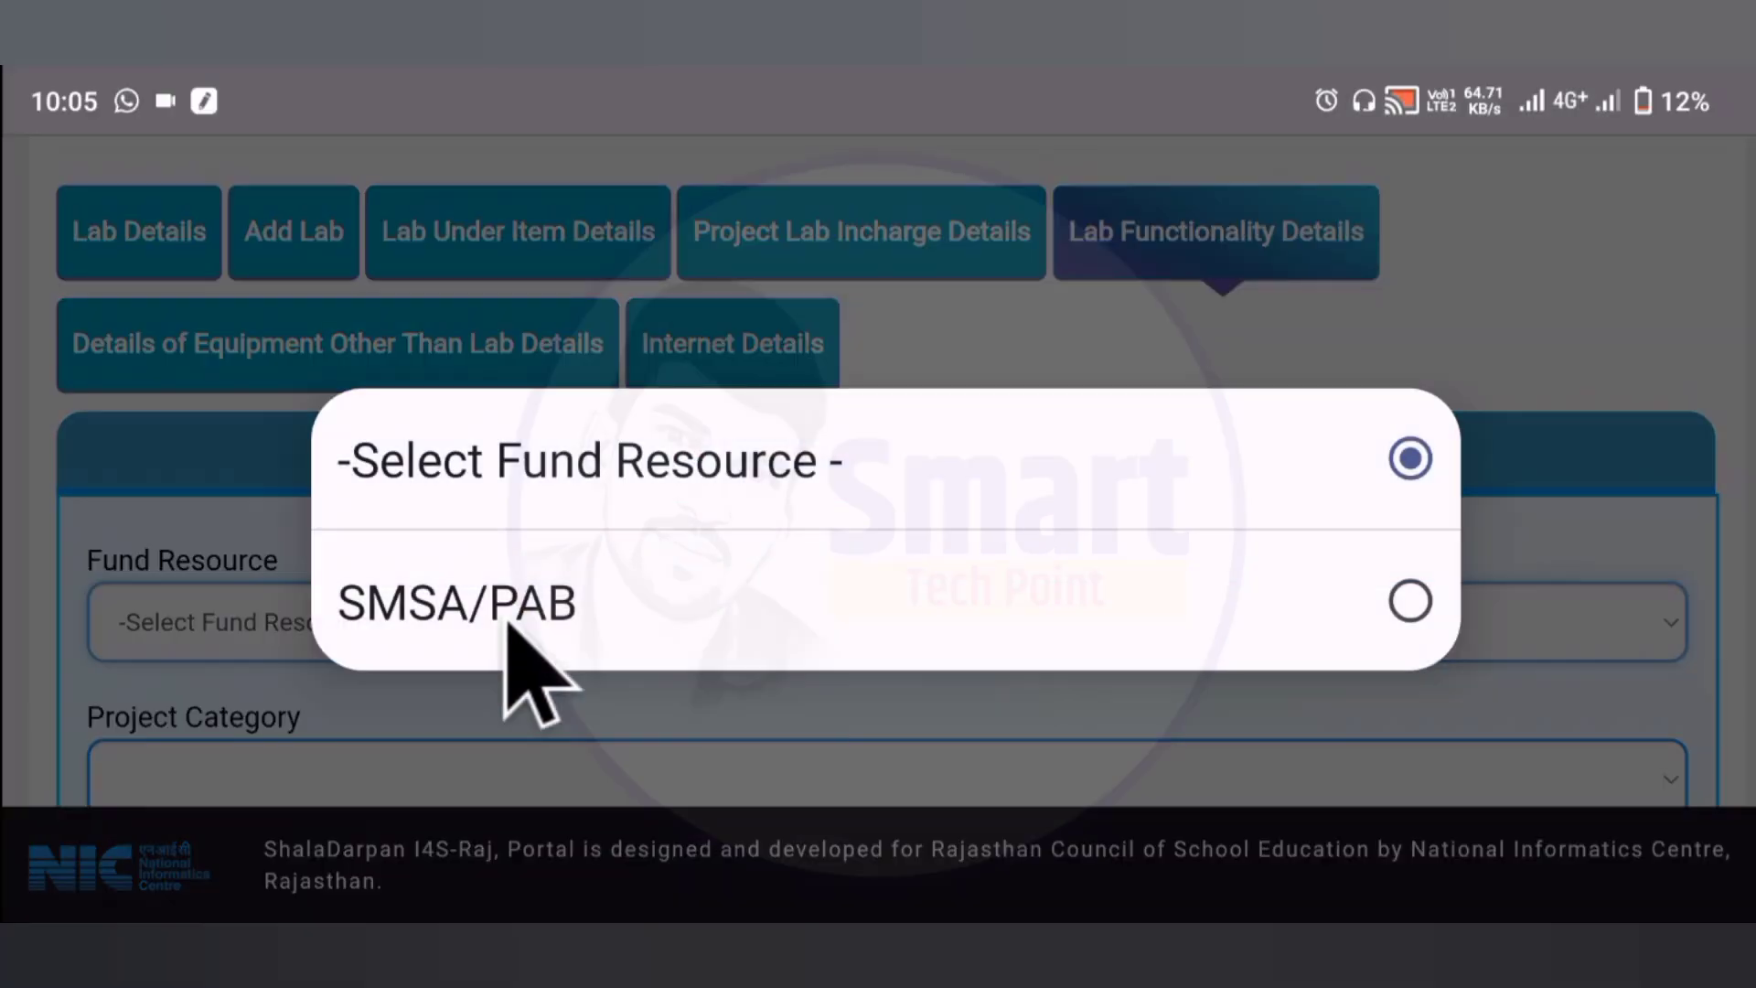
click(561, 615)
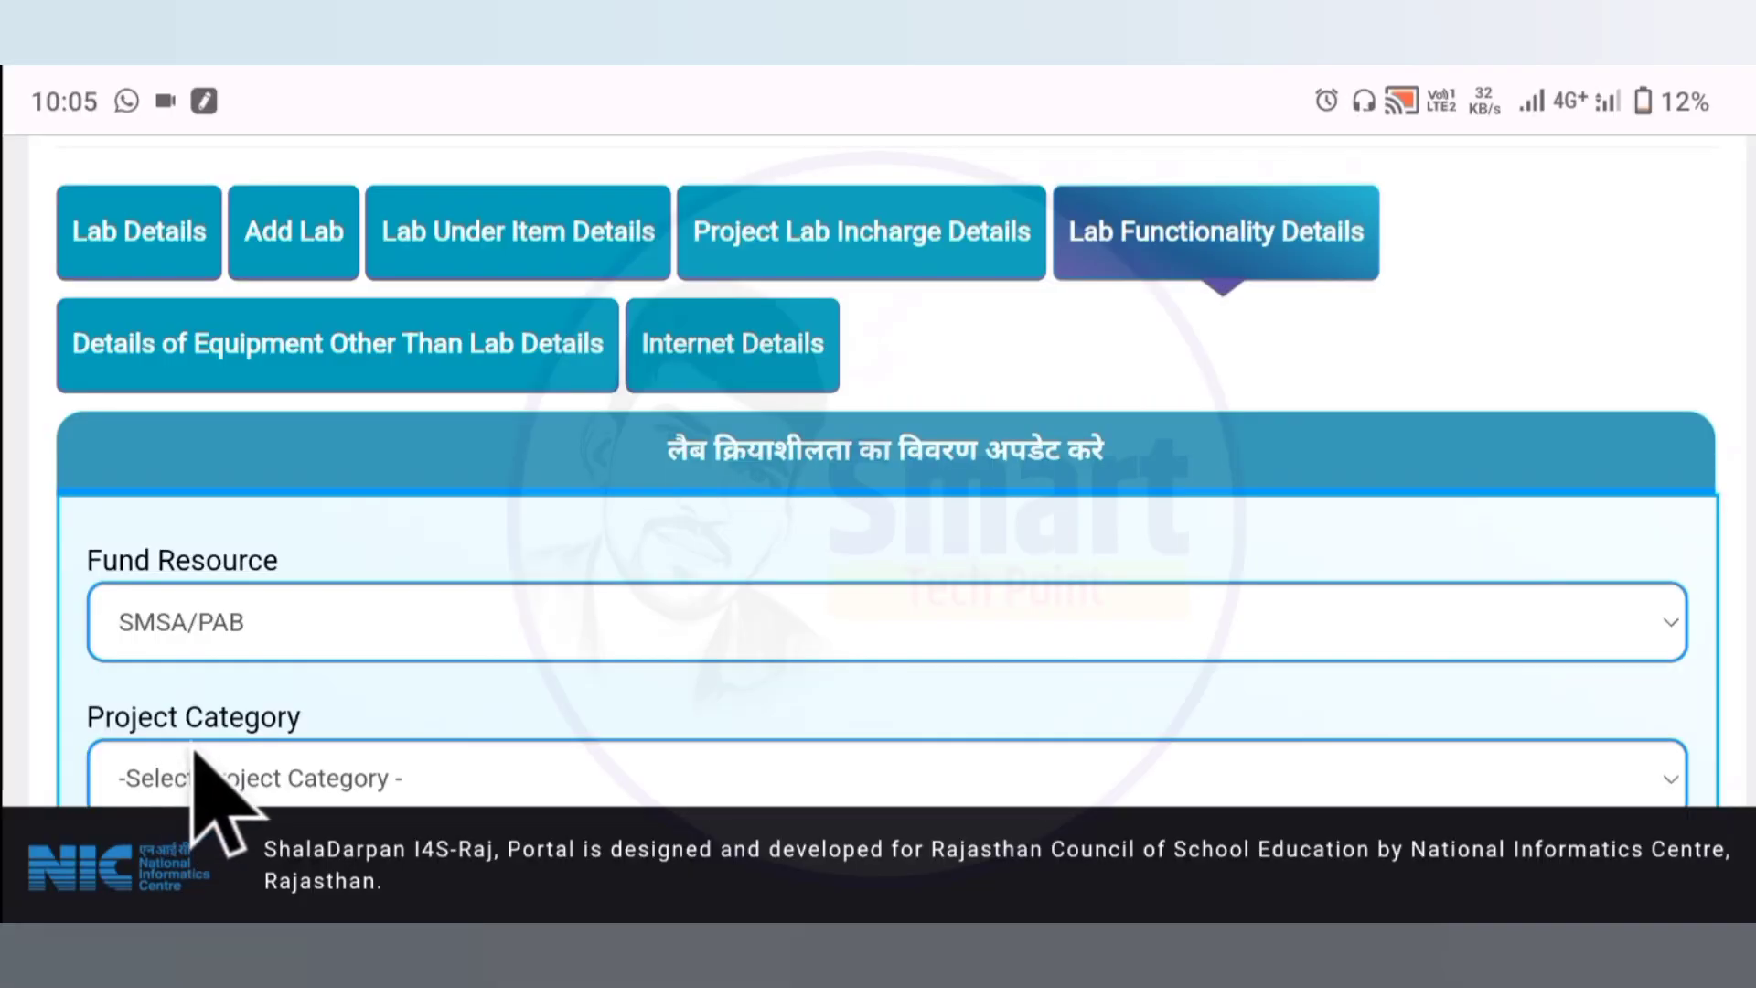
click(194, 752)
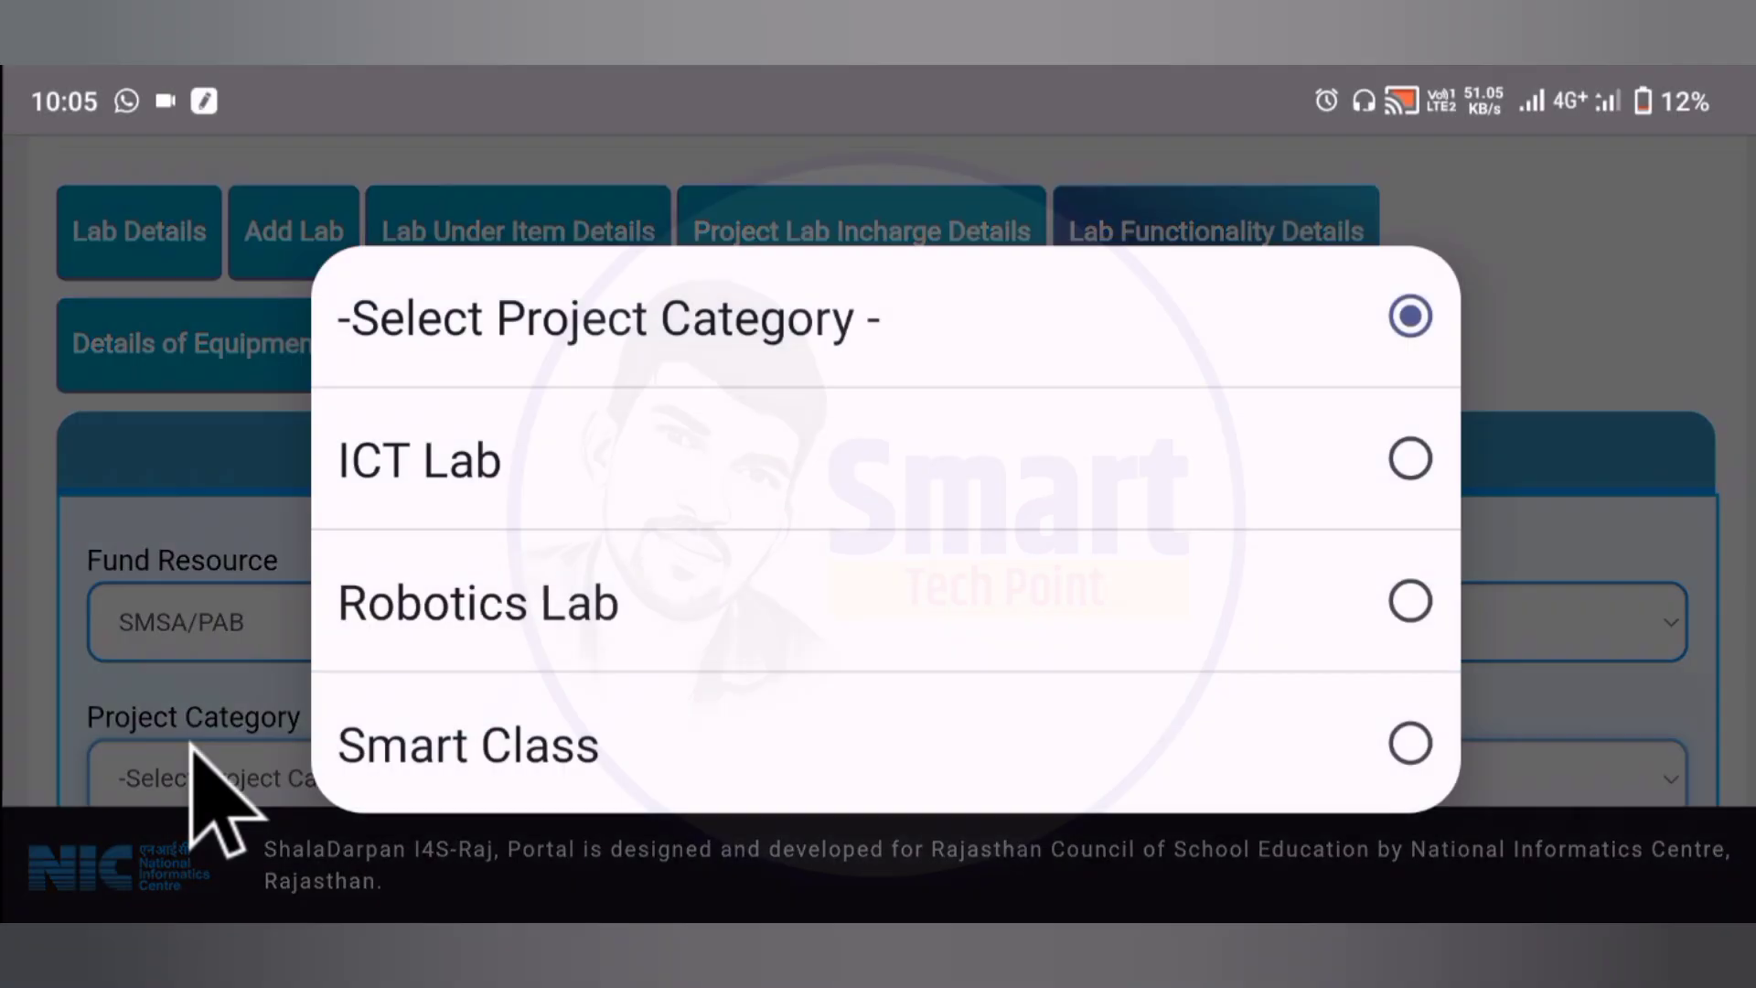
click(517, 501)
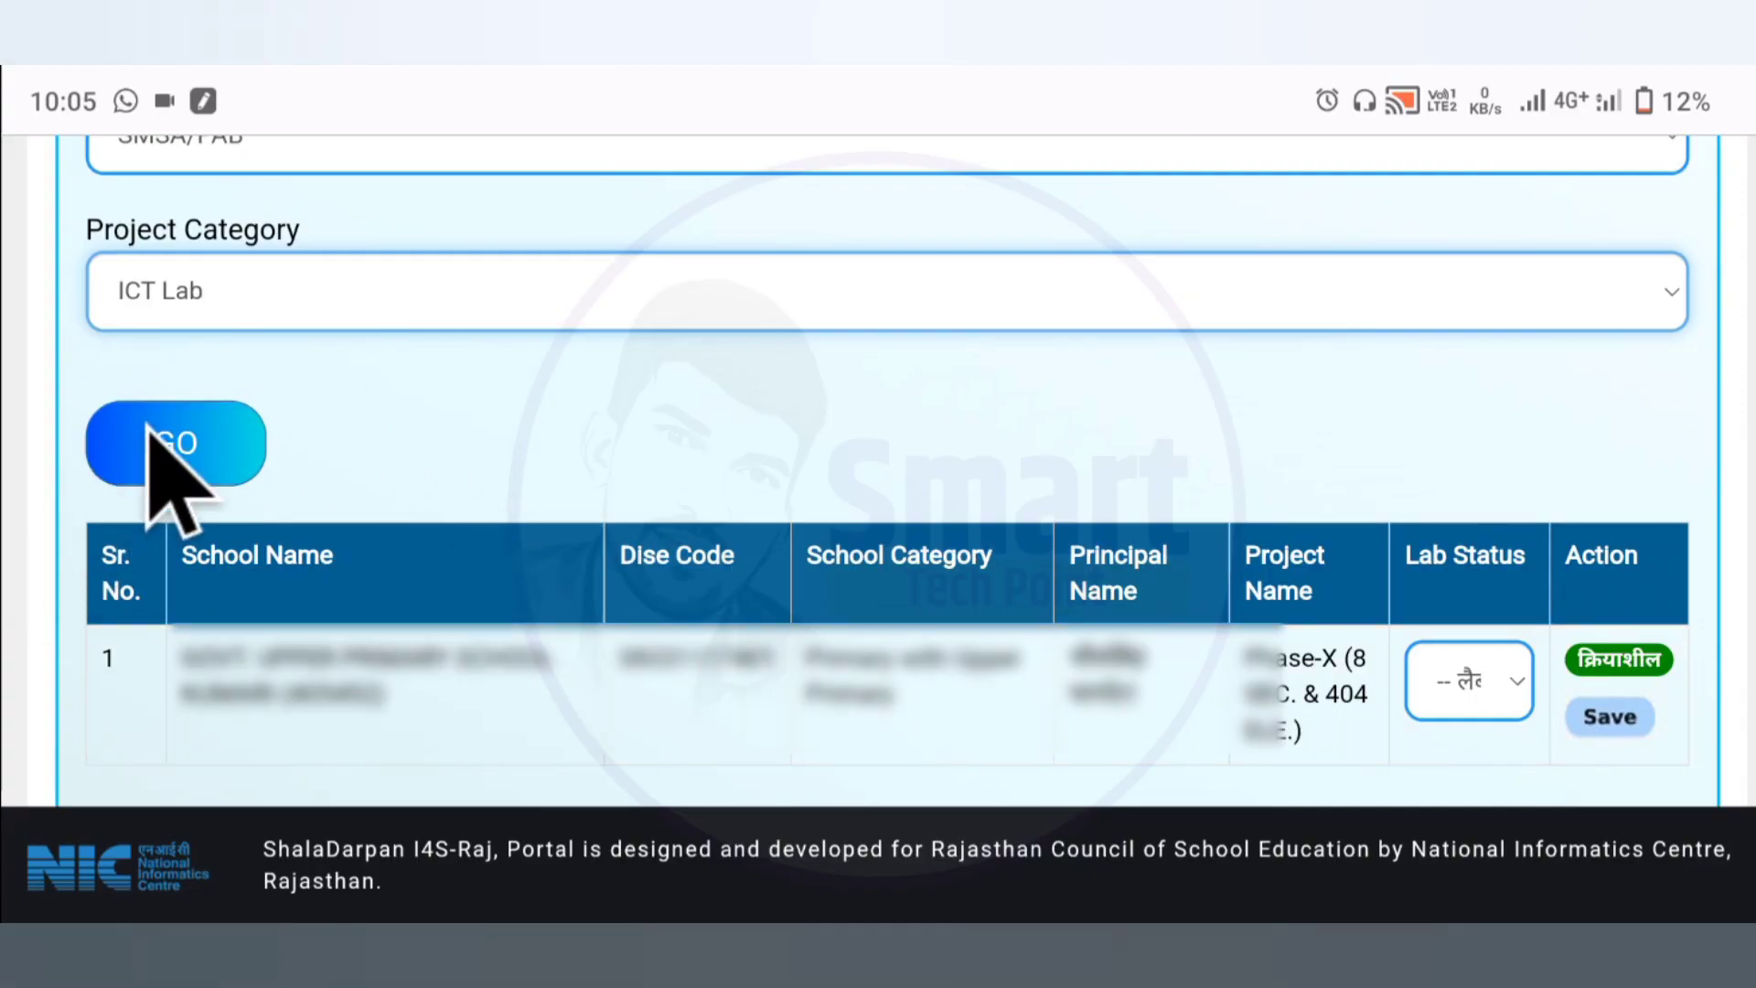
Load the Phase-X lab record and save it with the lab status क्रियाशील (functional)
click(153, 453)
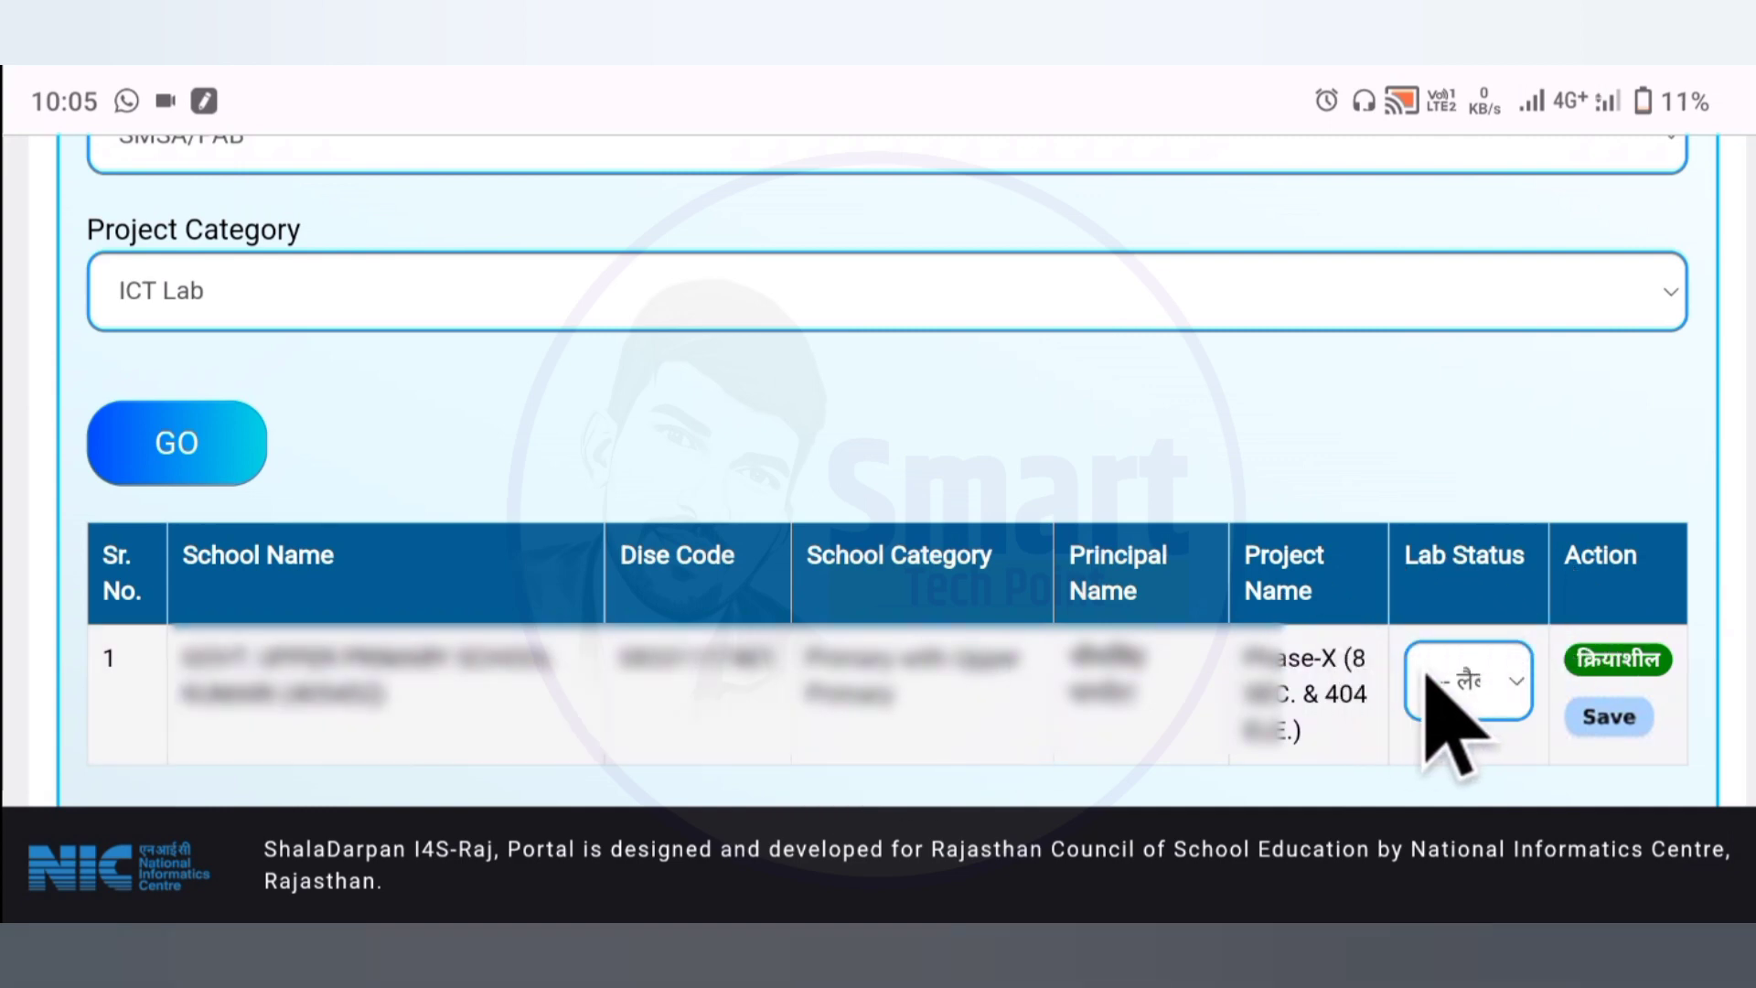
click(1517, 692)
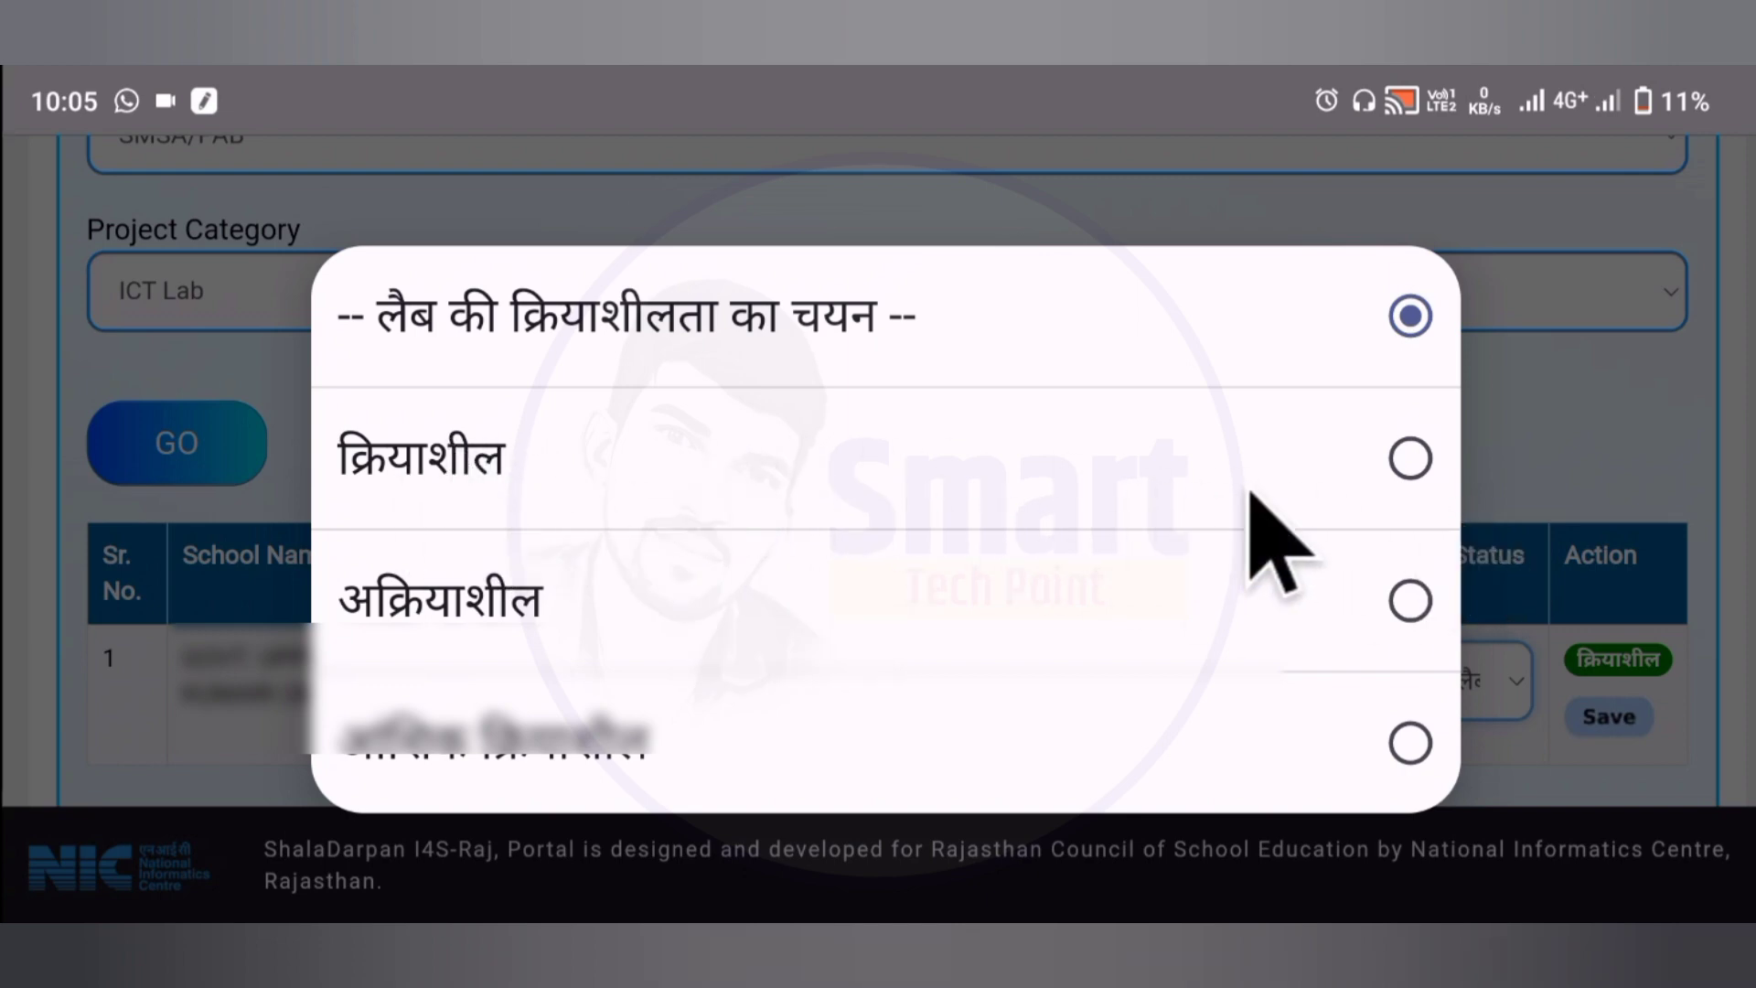
click(1409, 459)
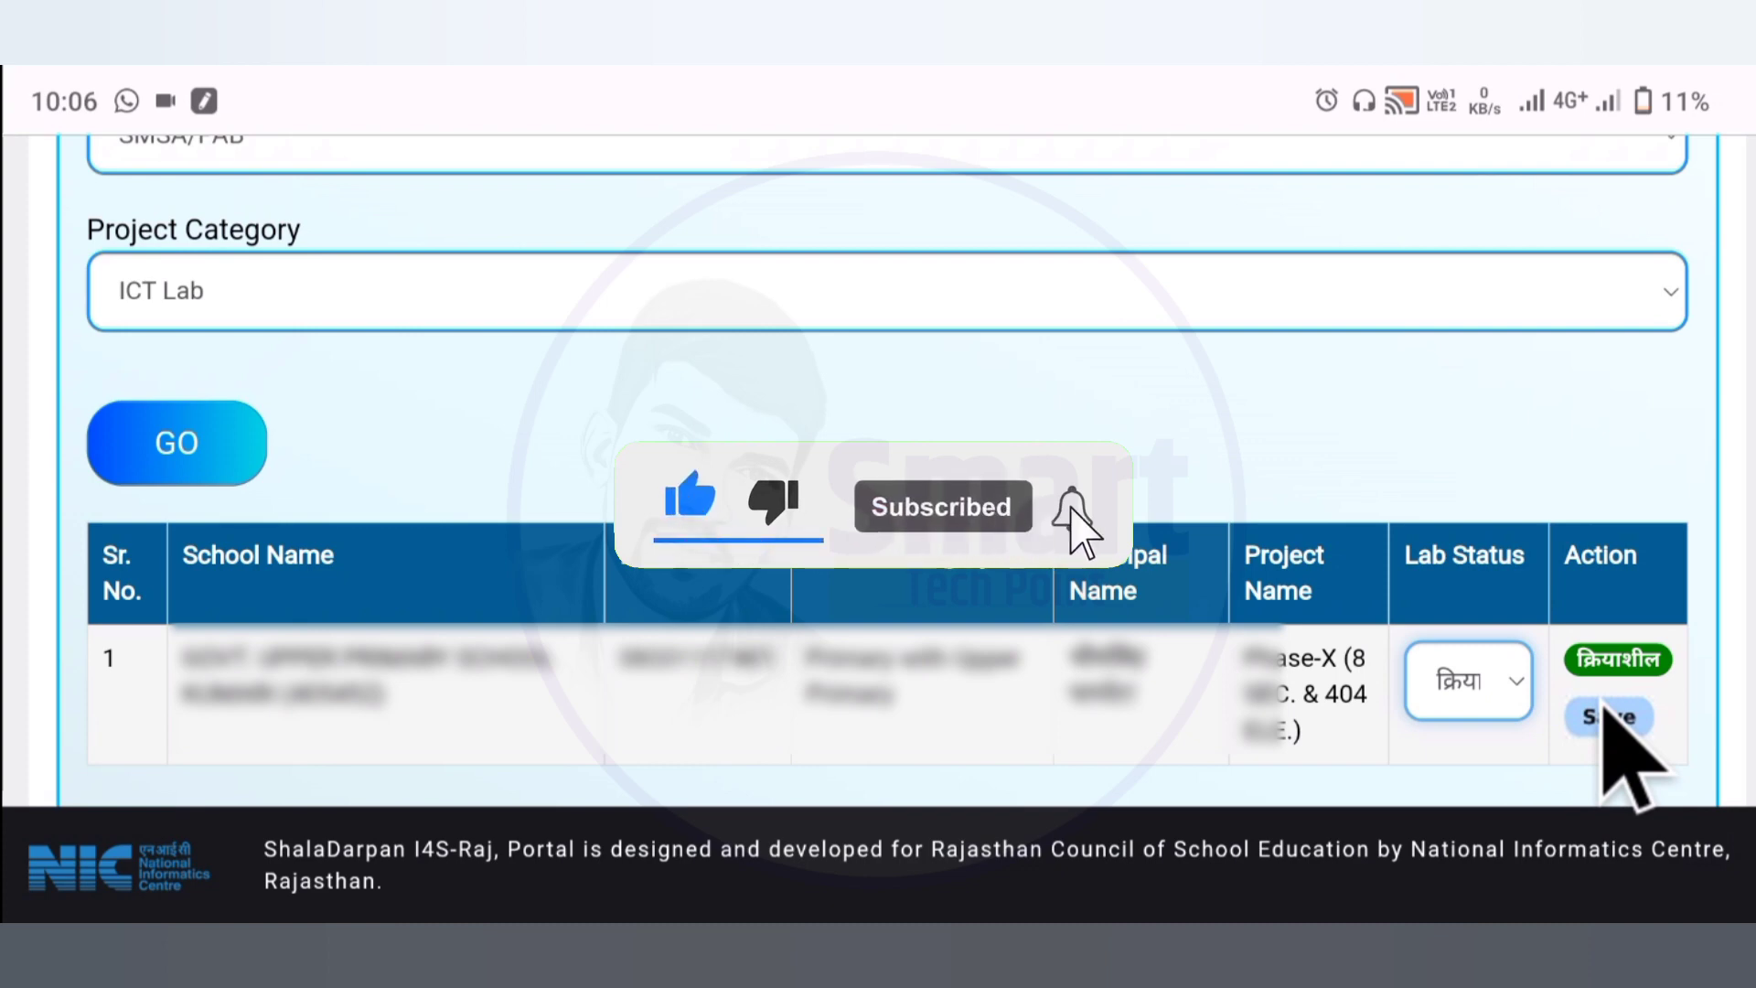
click(1610, 718)
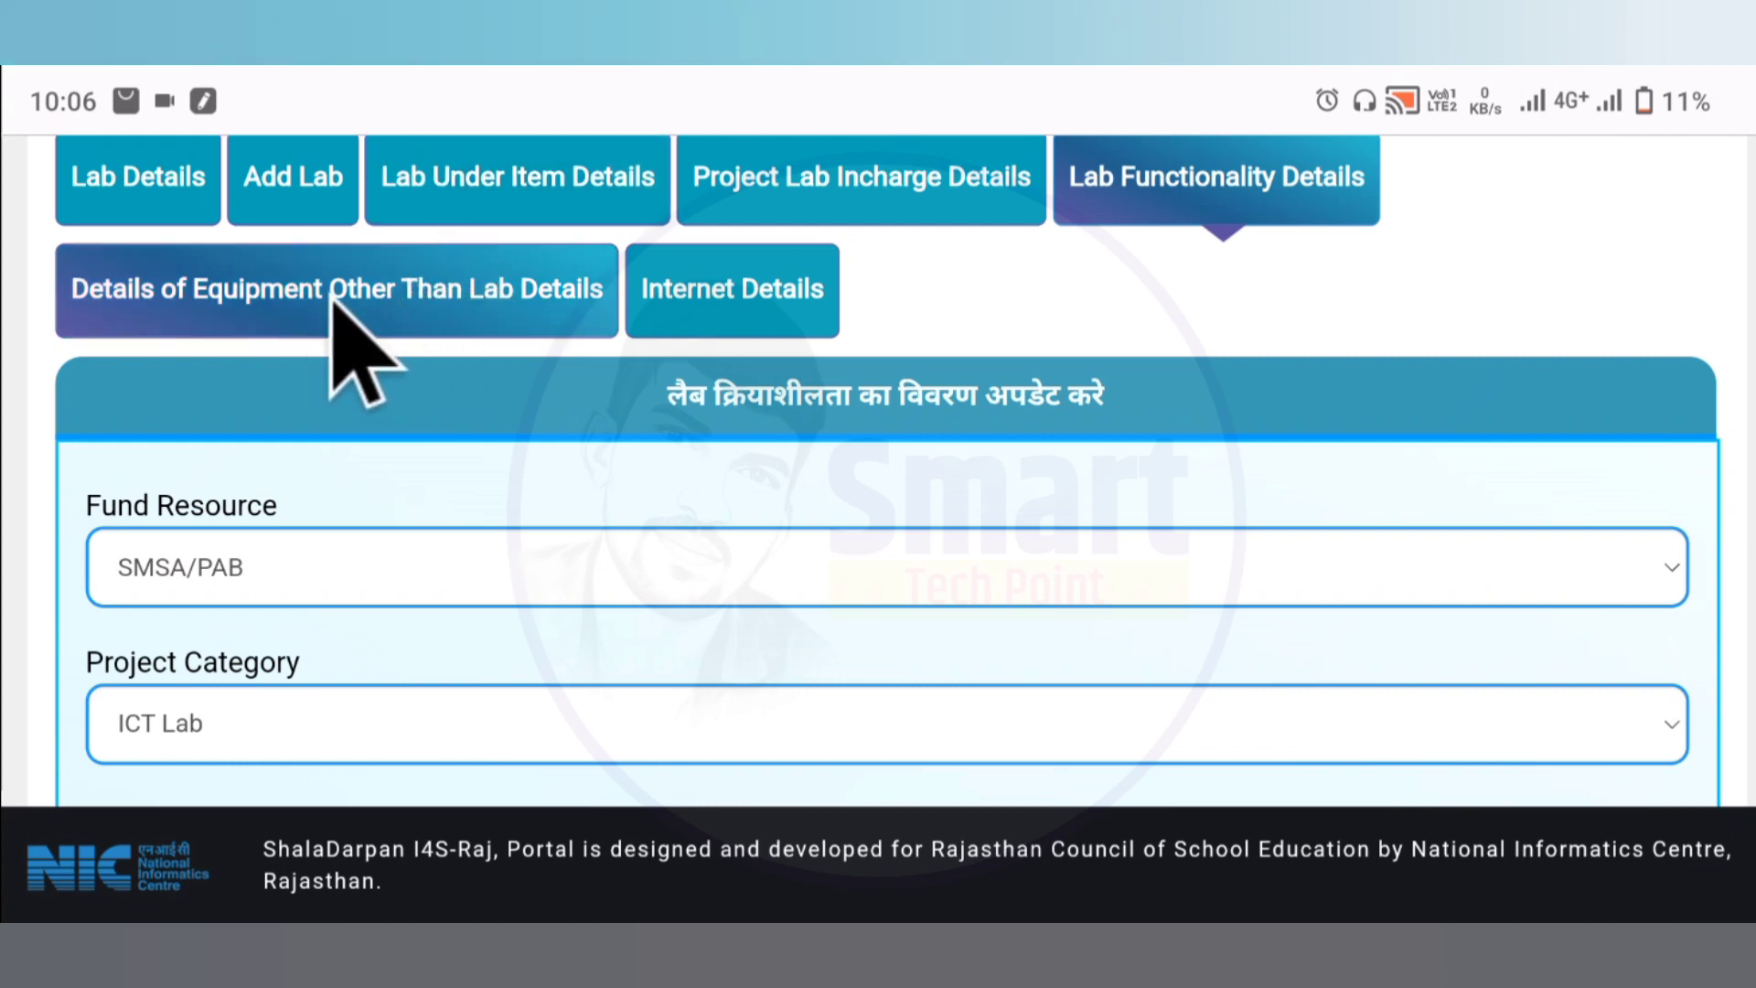
Go to the details of equipment other than the lab, look through the item choices and choose 3D Printer
click(293, 291)
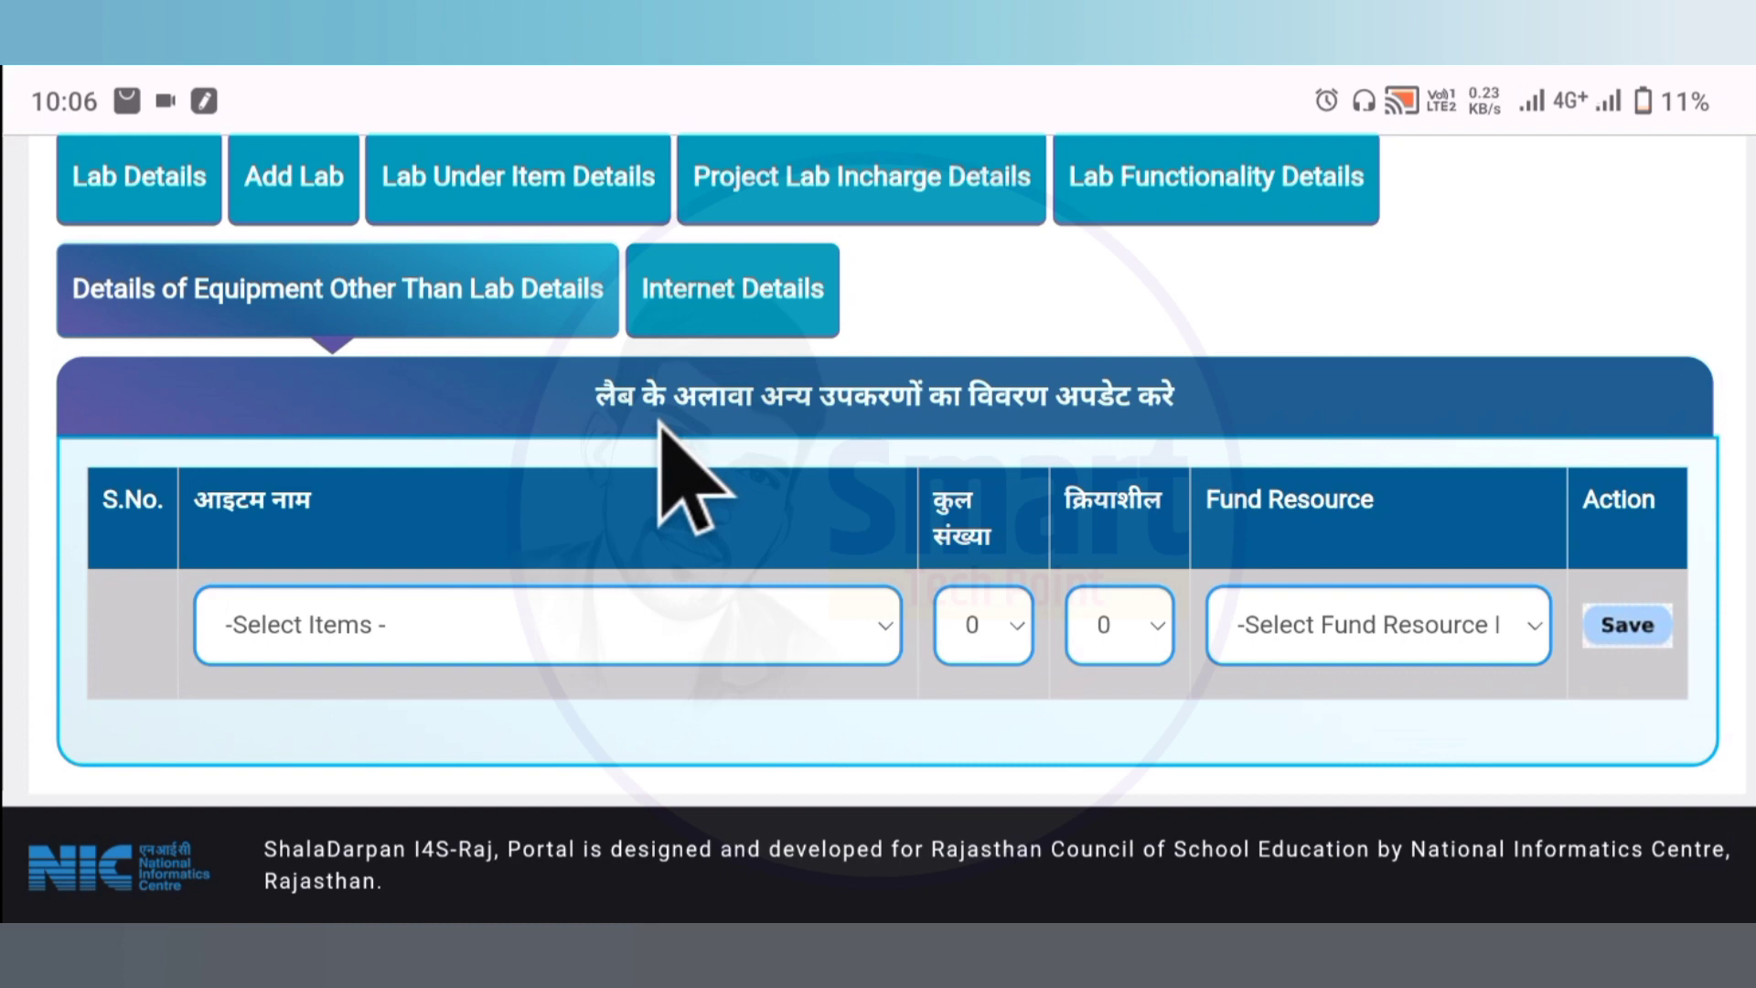
click(306, 630)
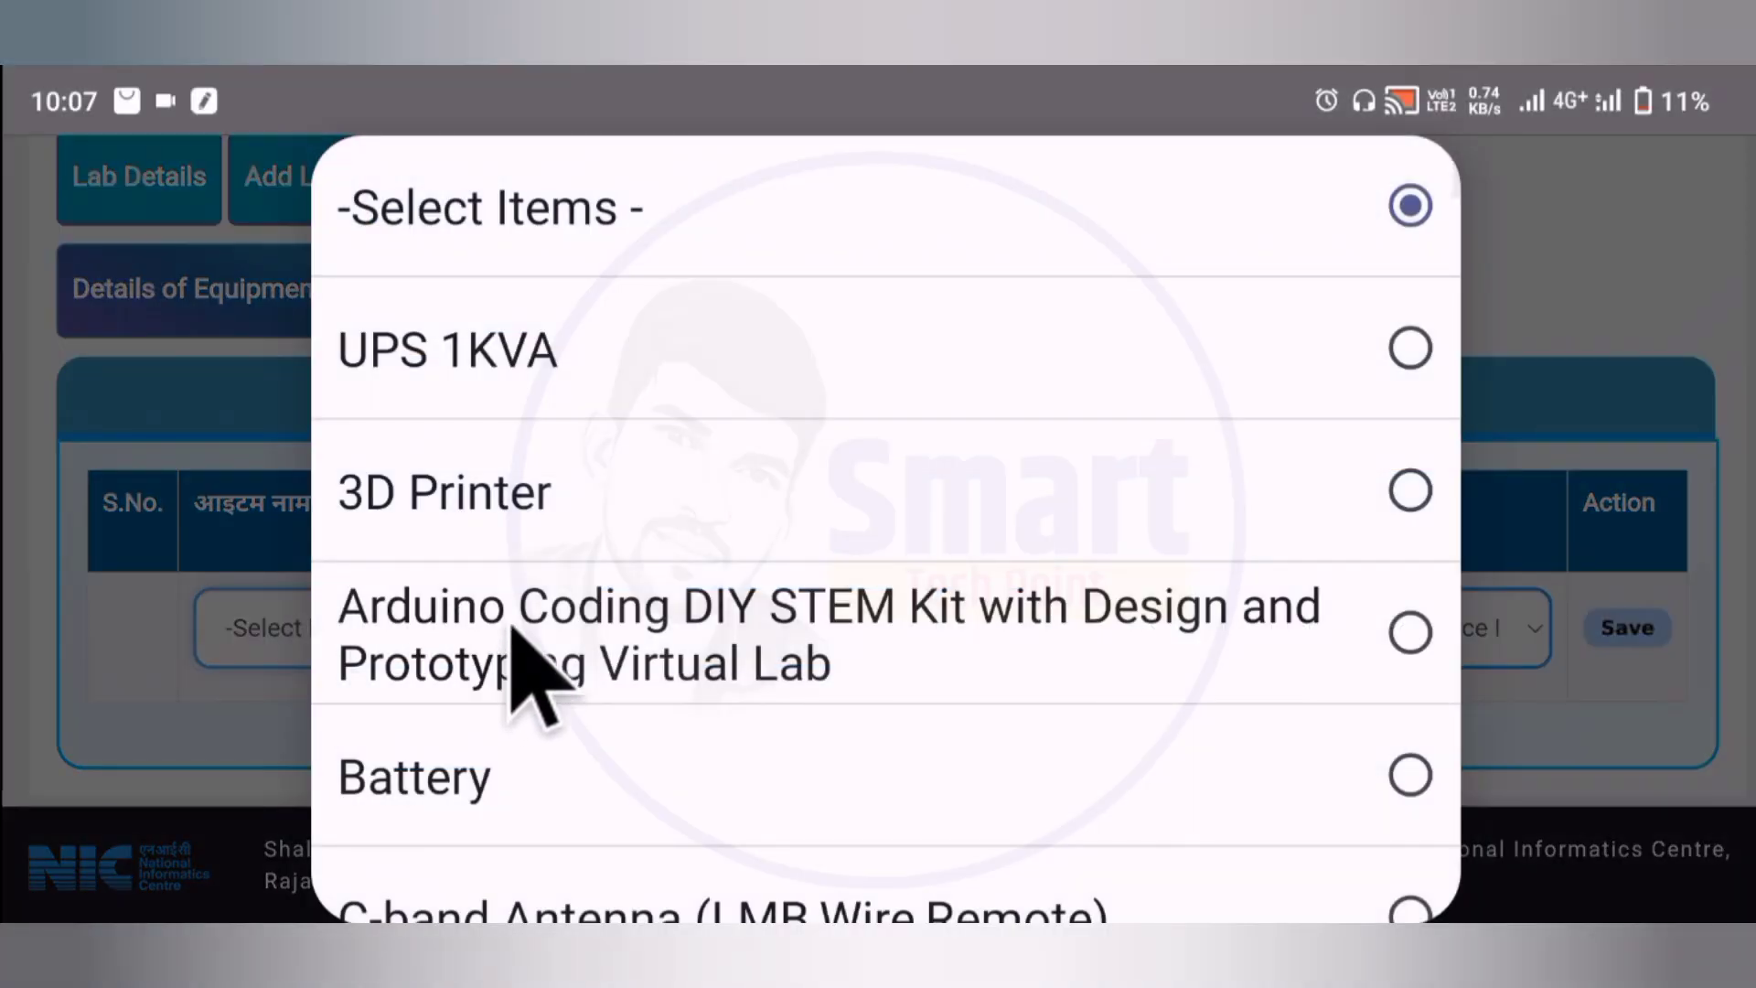
scroll(536, 672, down, 5)
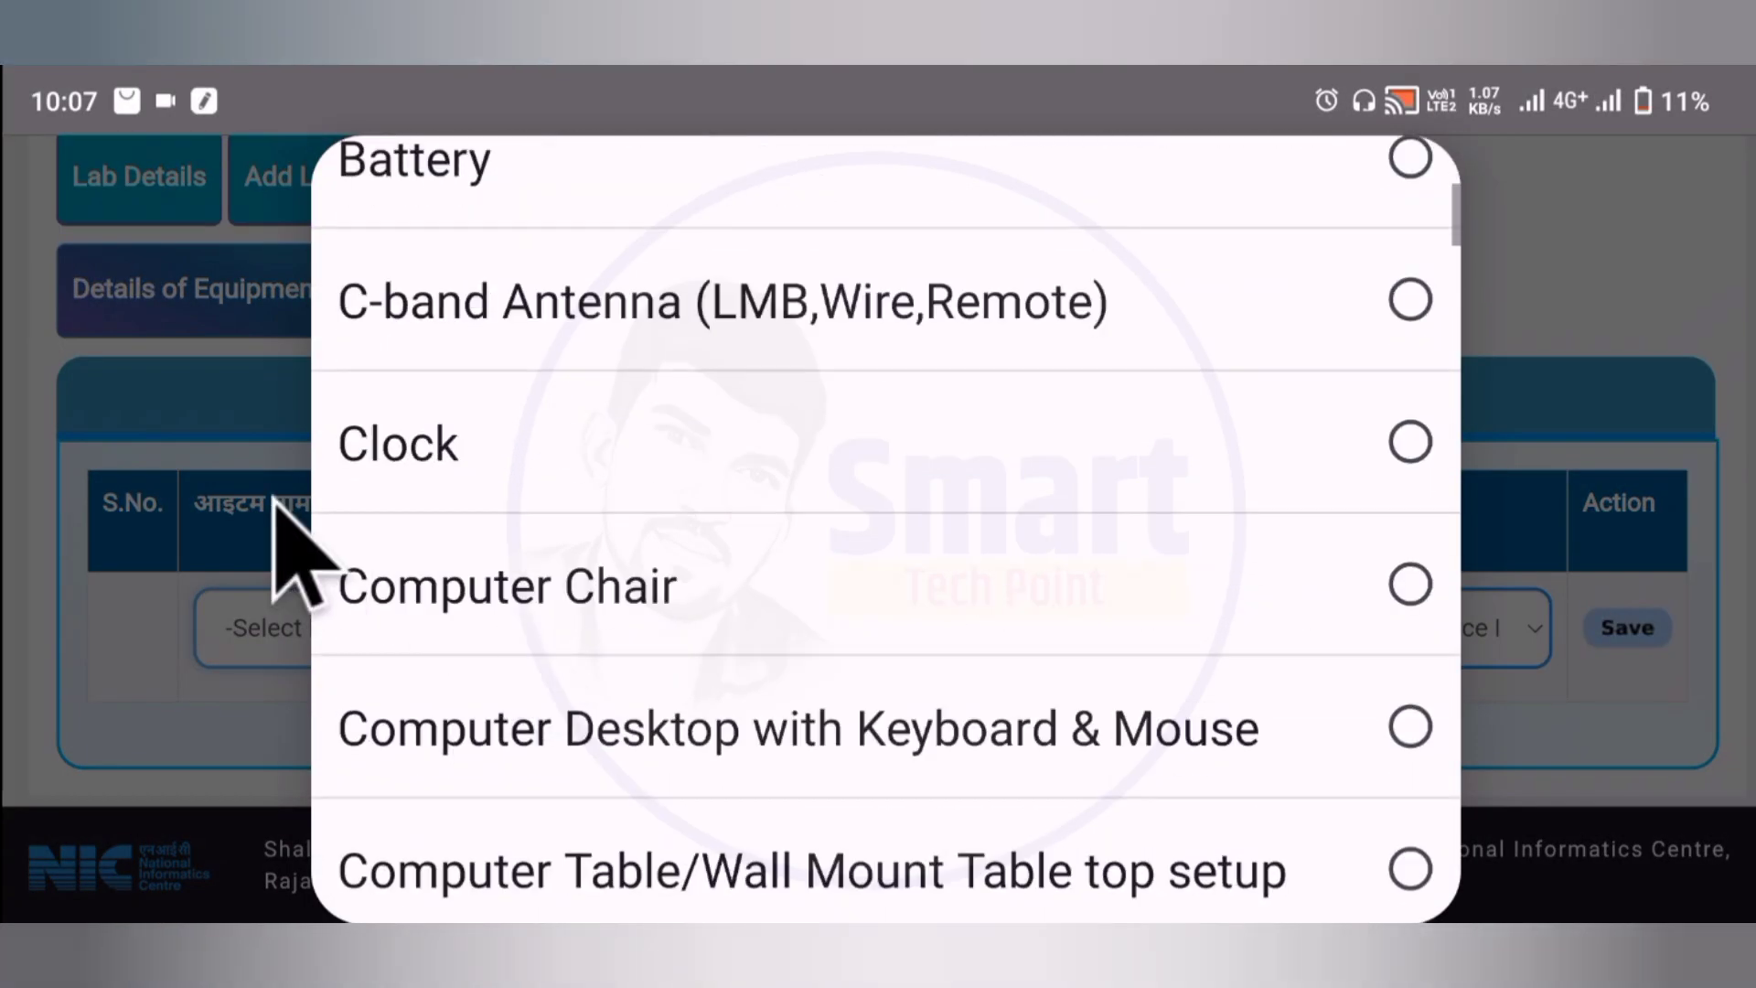
click(196, 574)
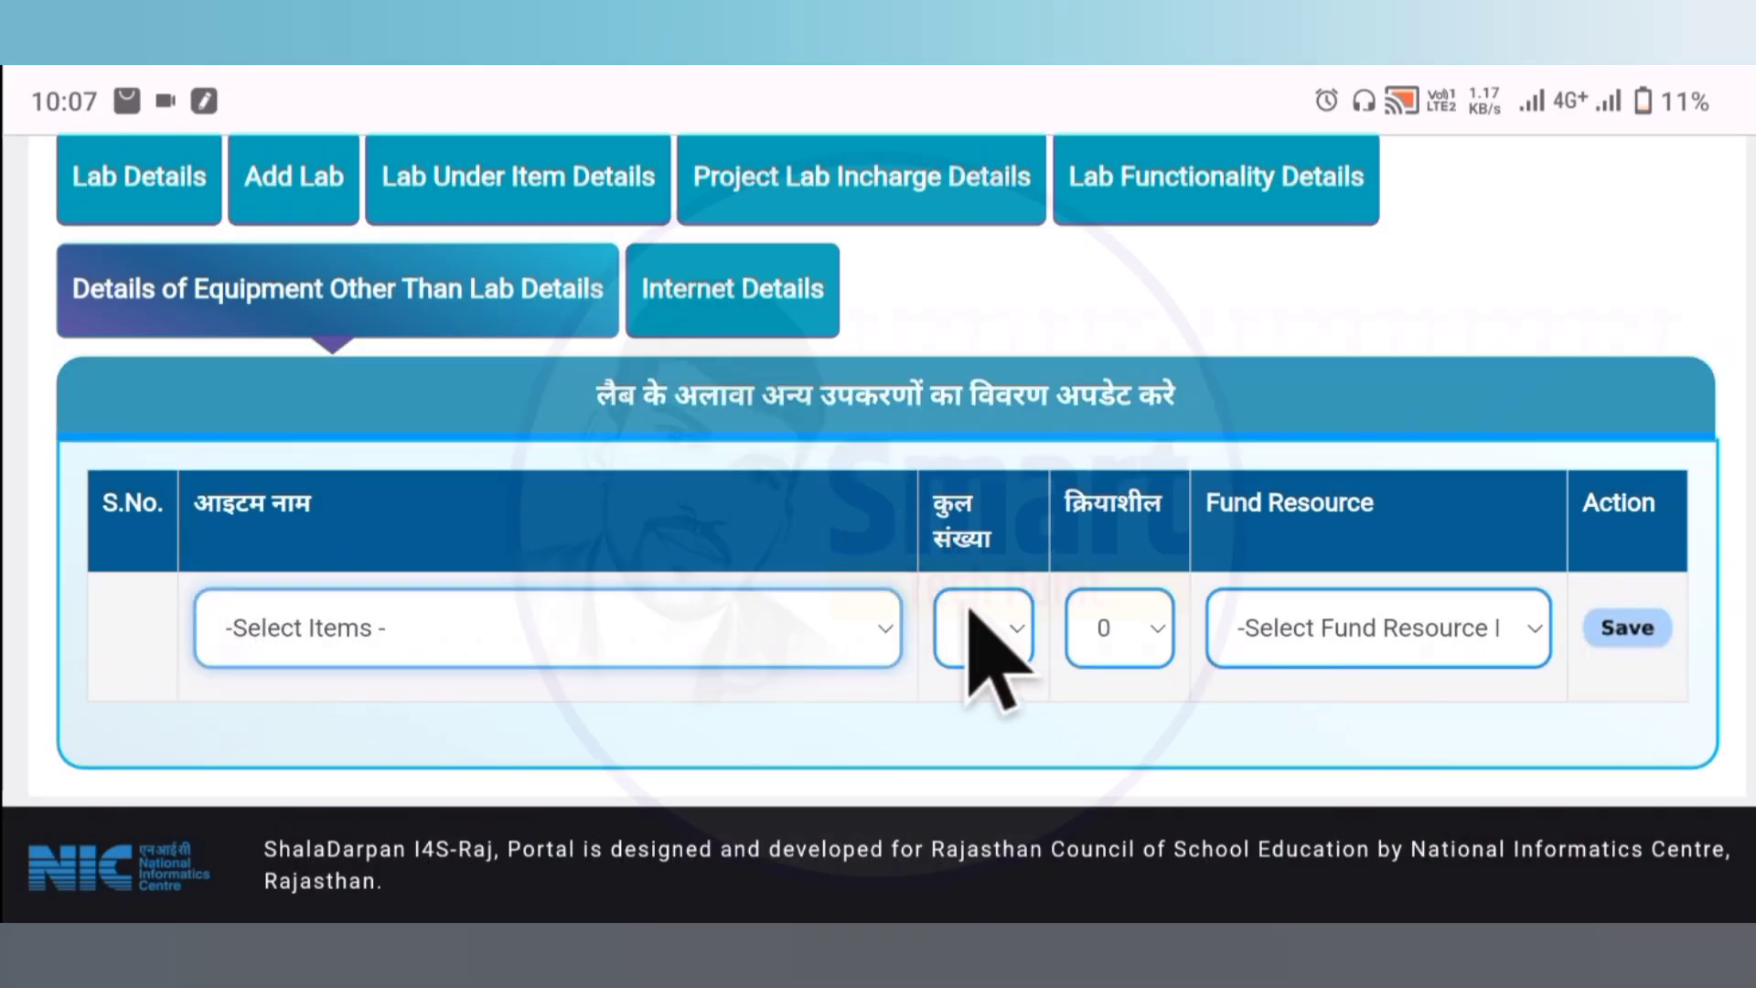
click(816, 620)
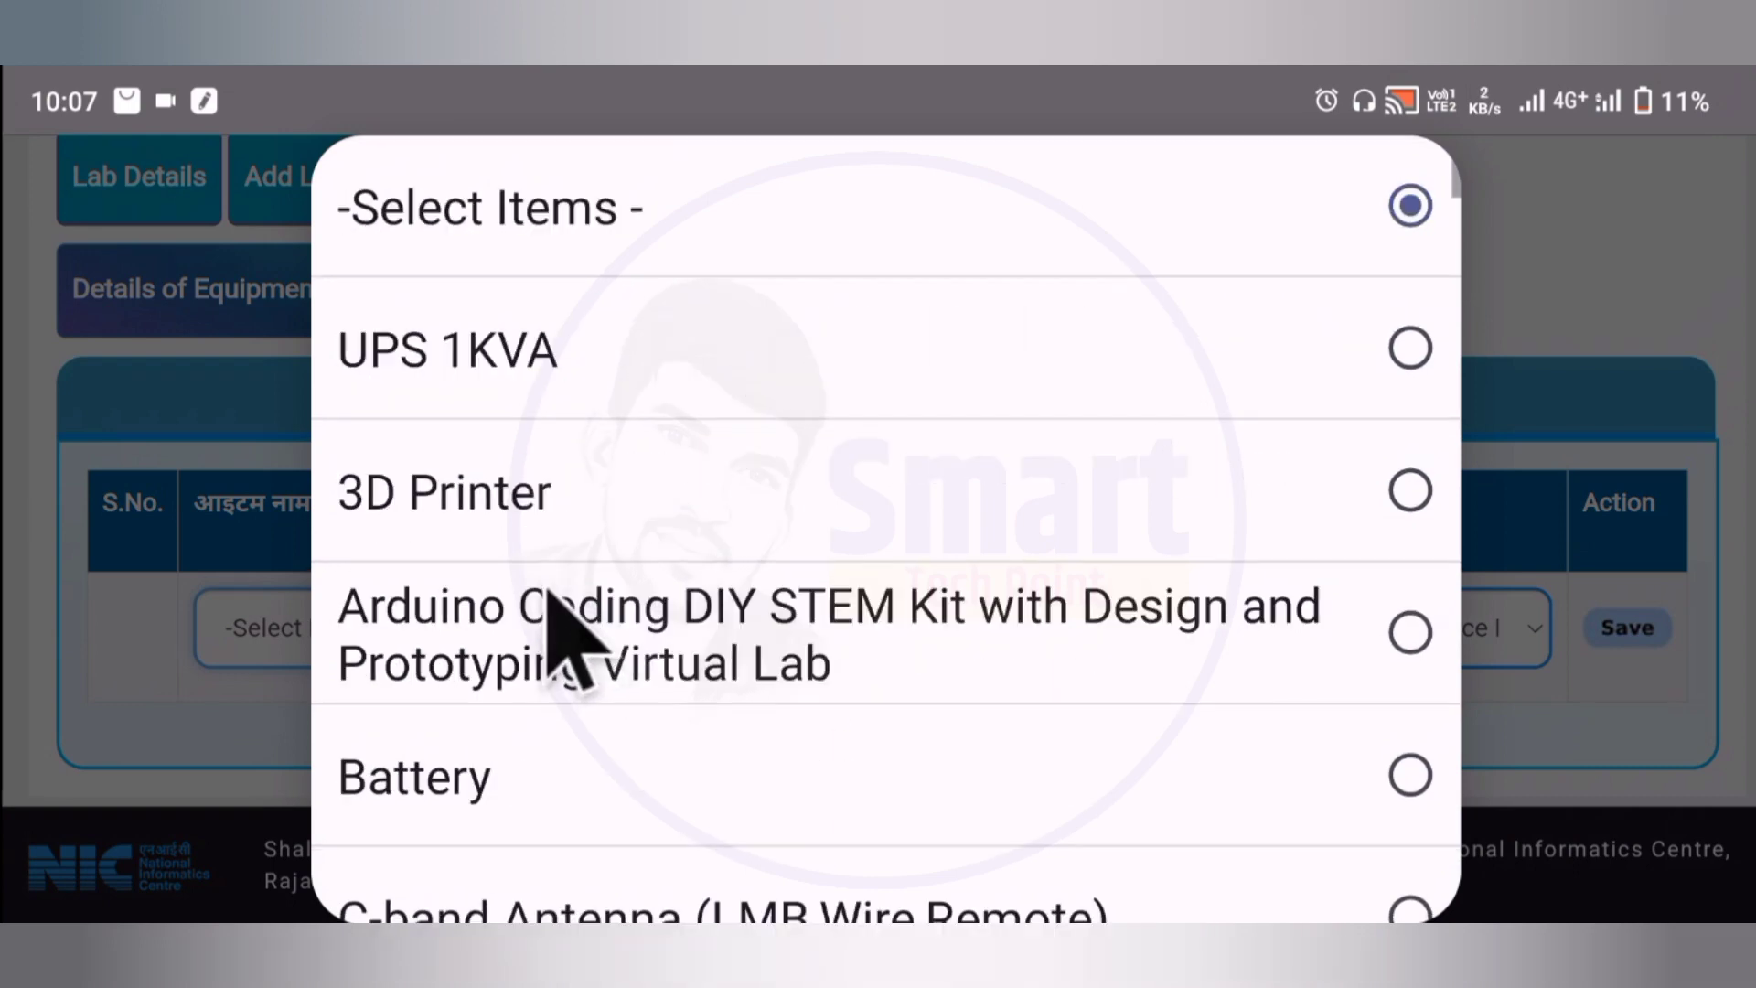
click(443, 496)
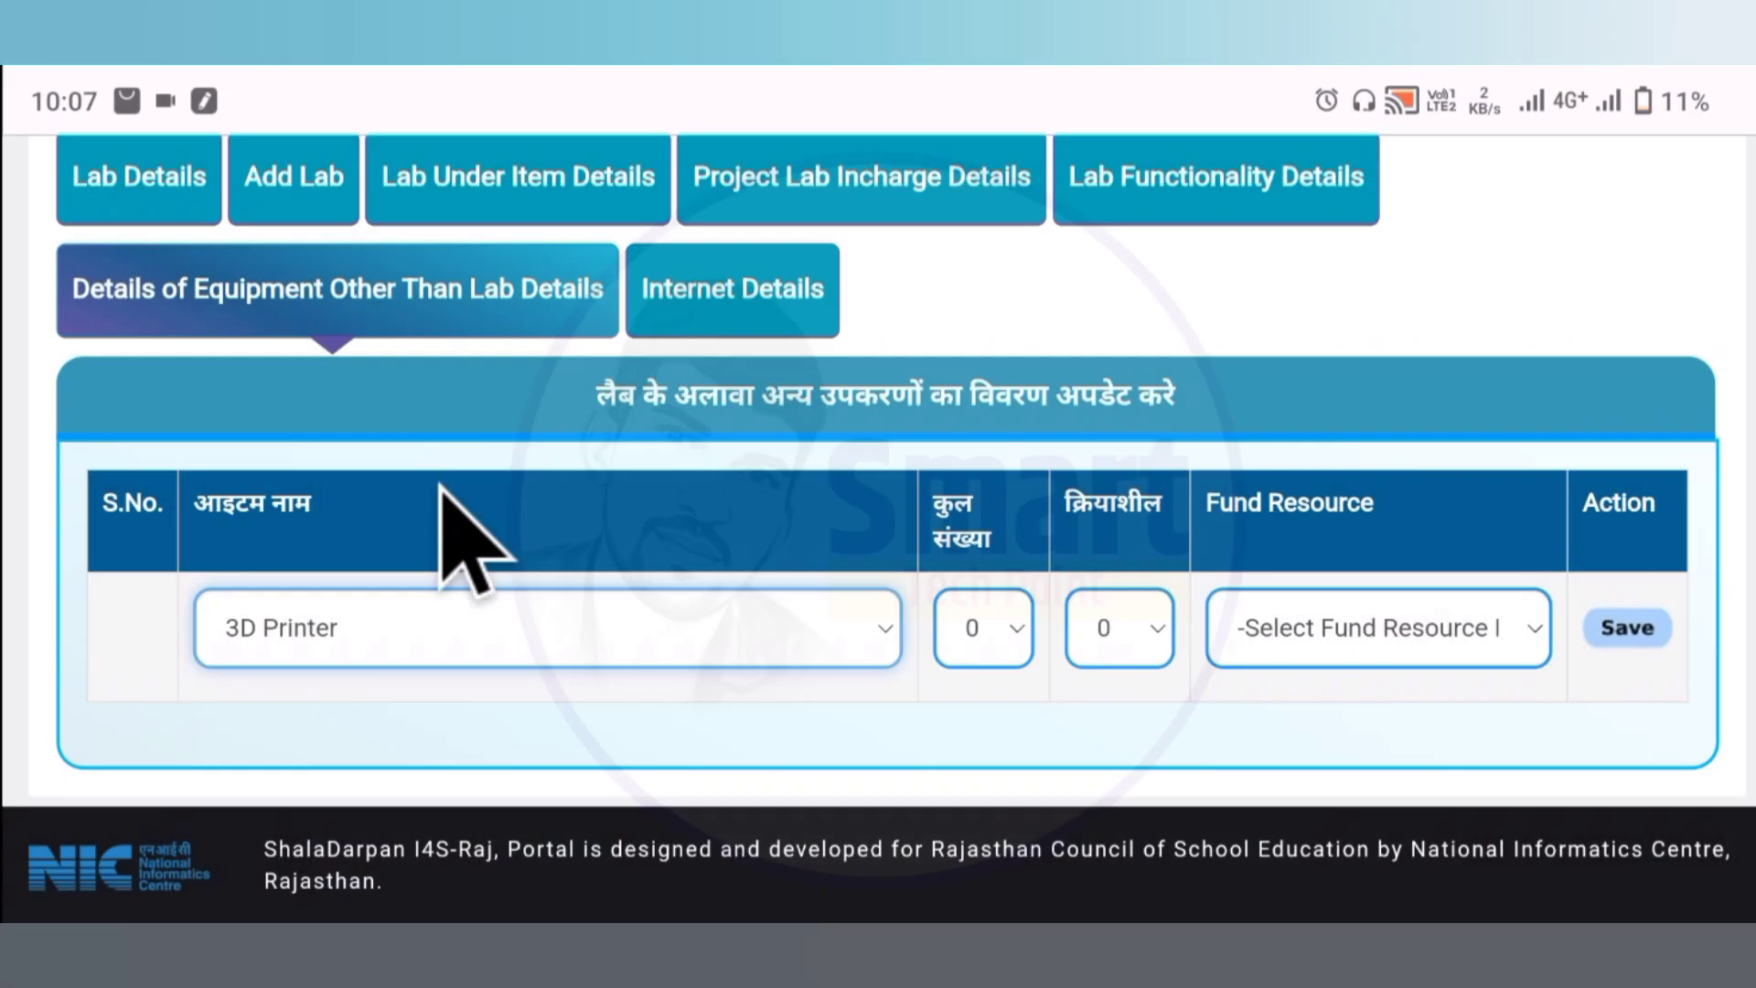
Set both the total number and the functional number of the 3D Printer entry to 1
click(987, 634)
click(716, 362)
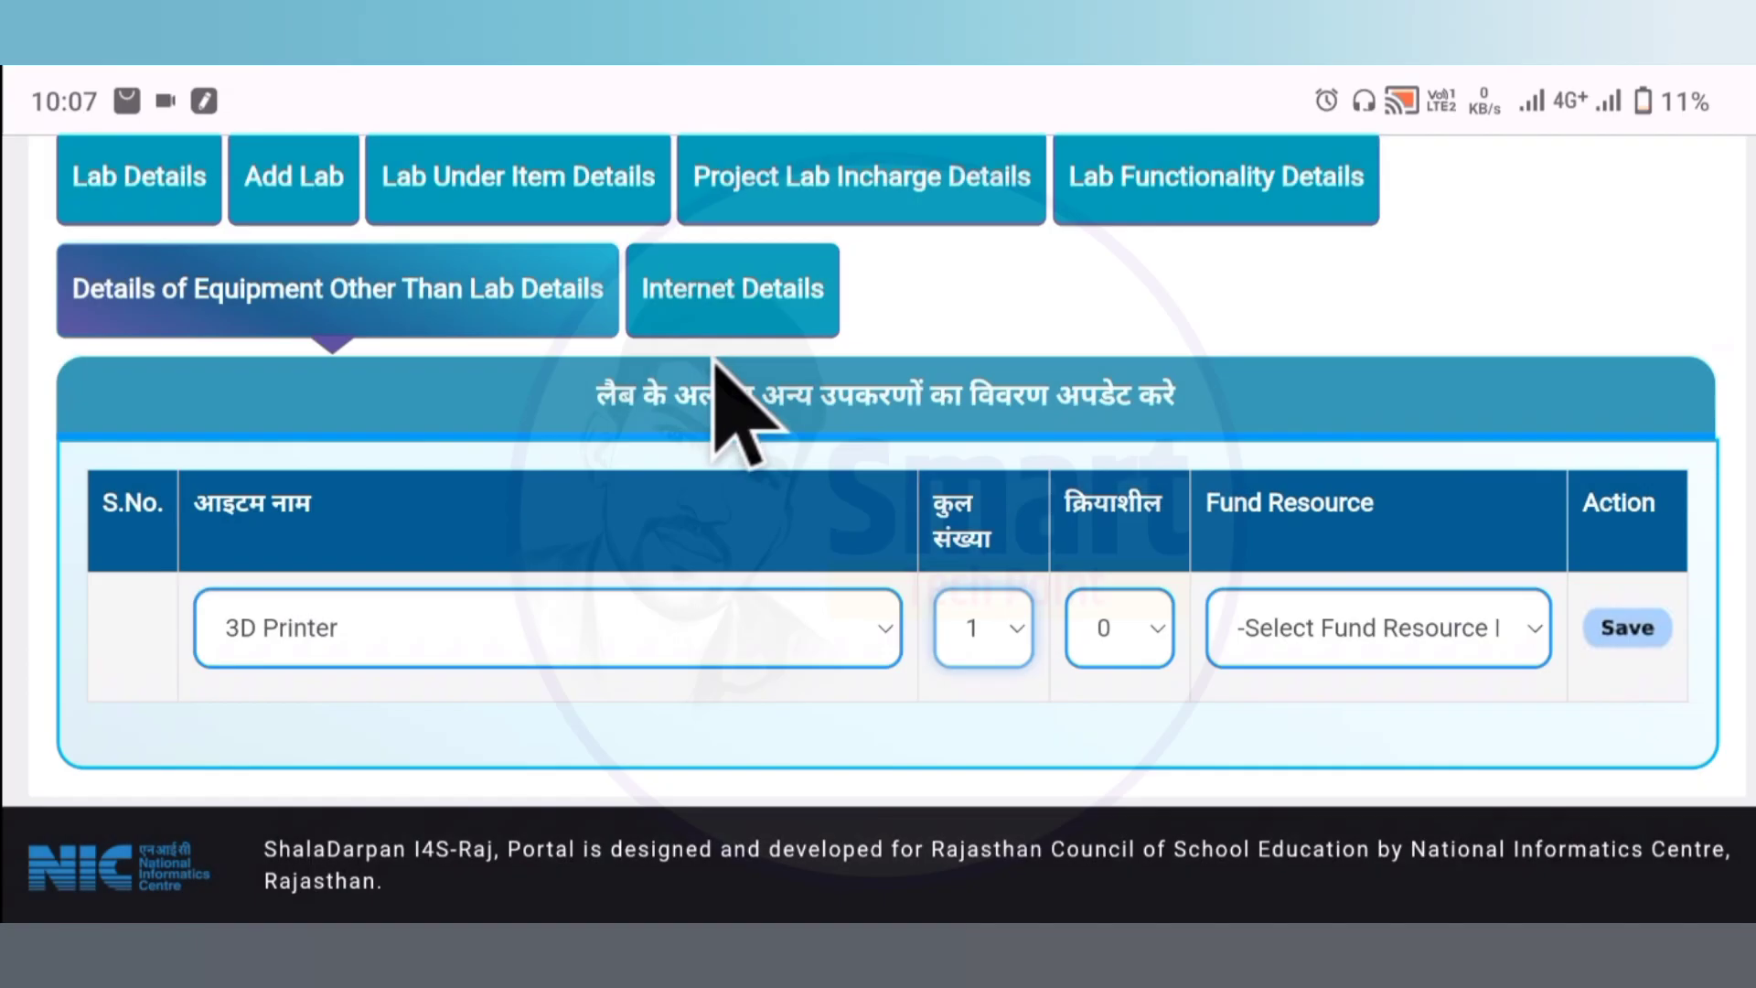
click(1109, 640)
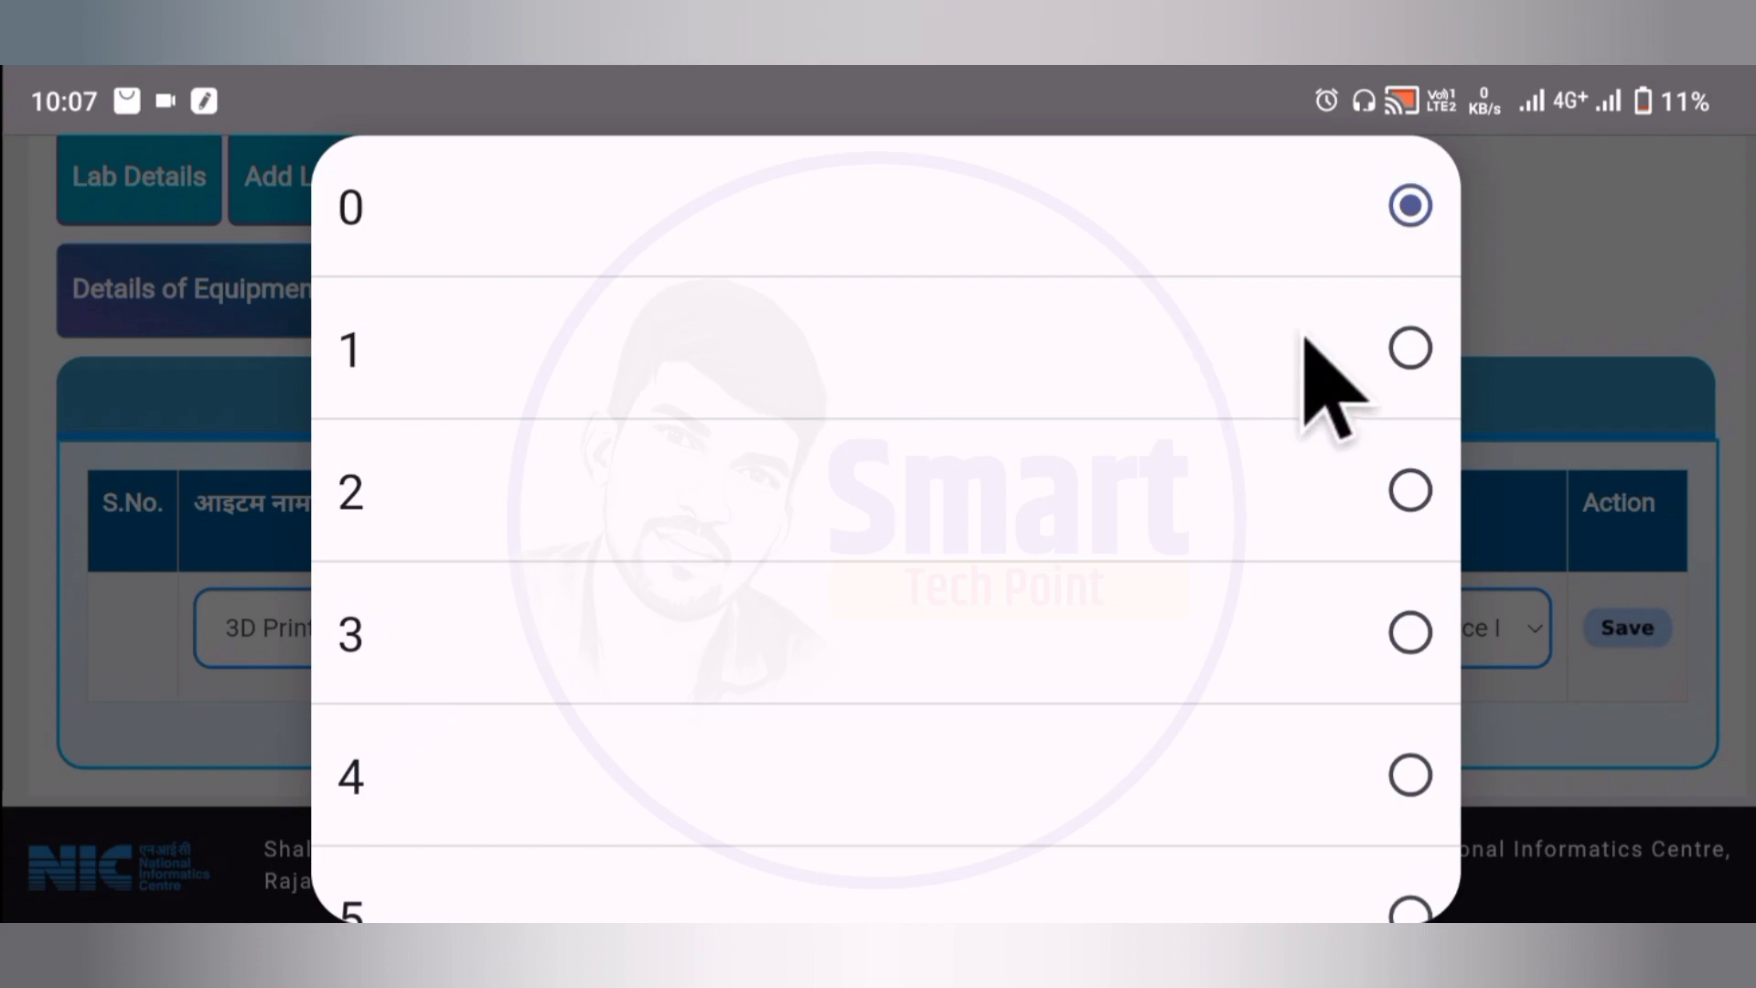
click(1408, 347)
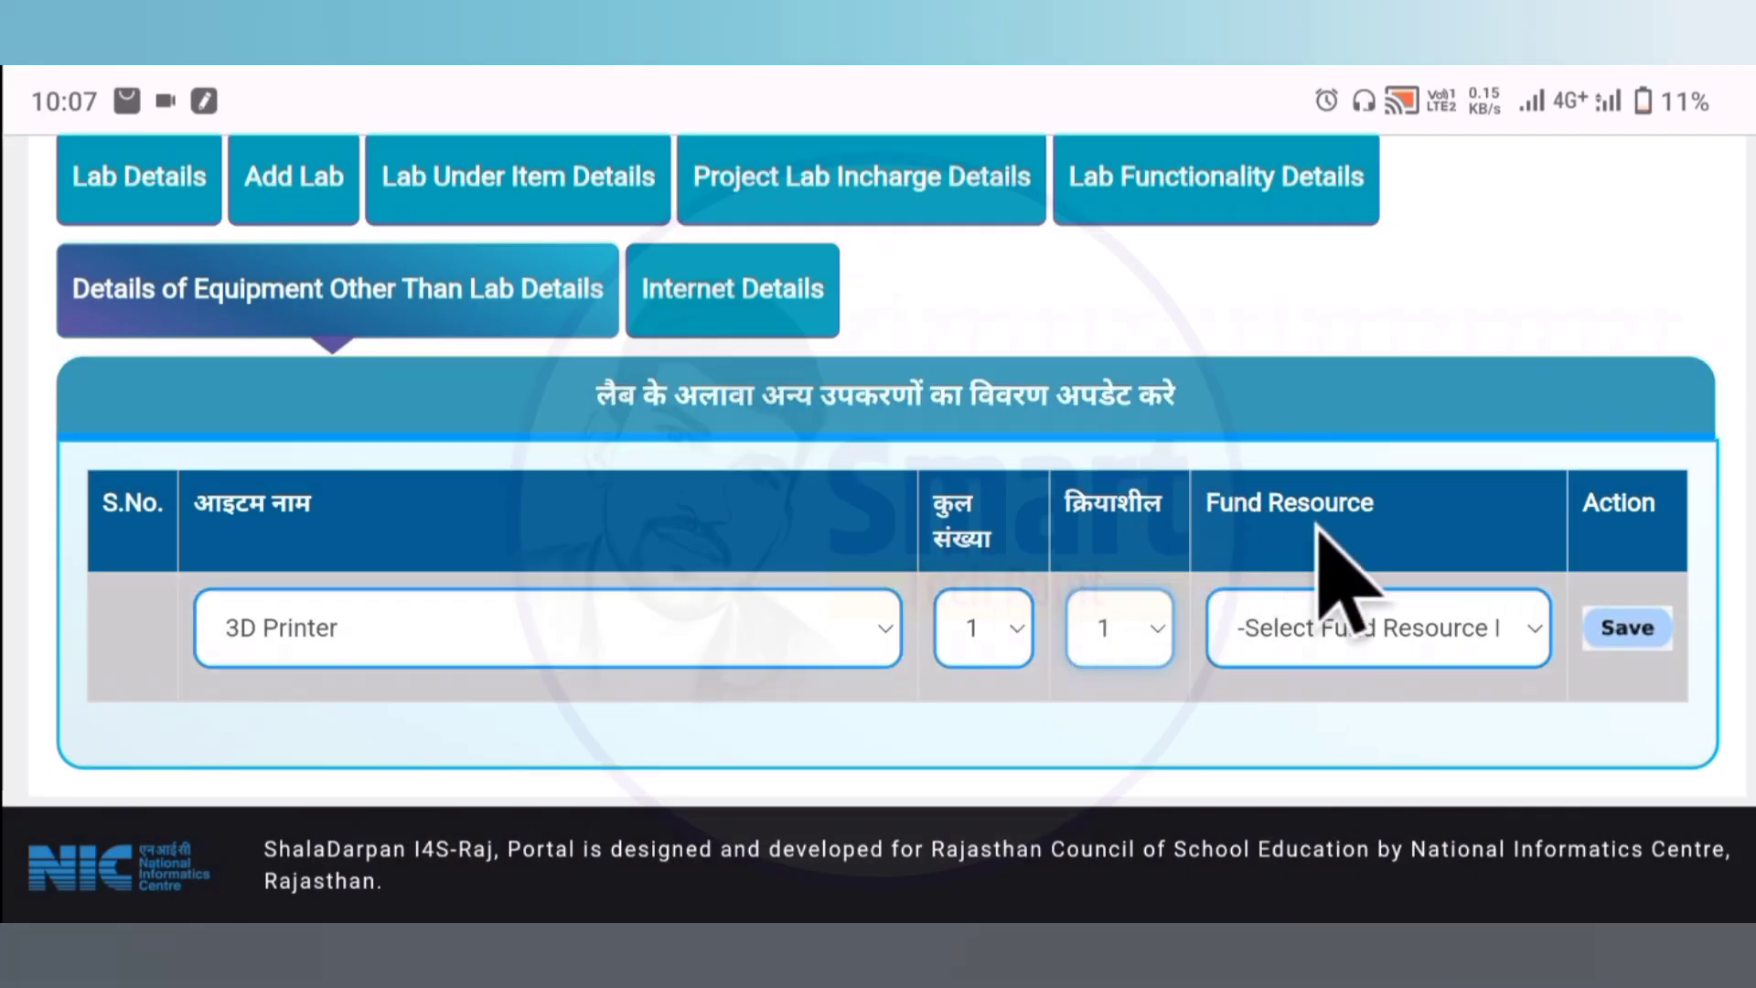
Review the fund resource choices for the 3D Printer entry, leaving the fund resource unselected
click(1348, 650)
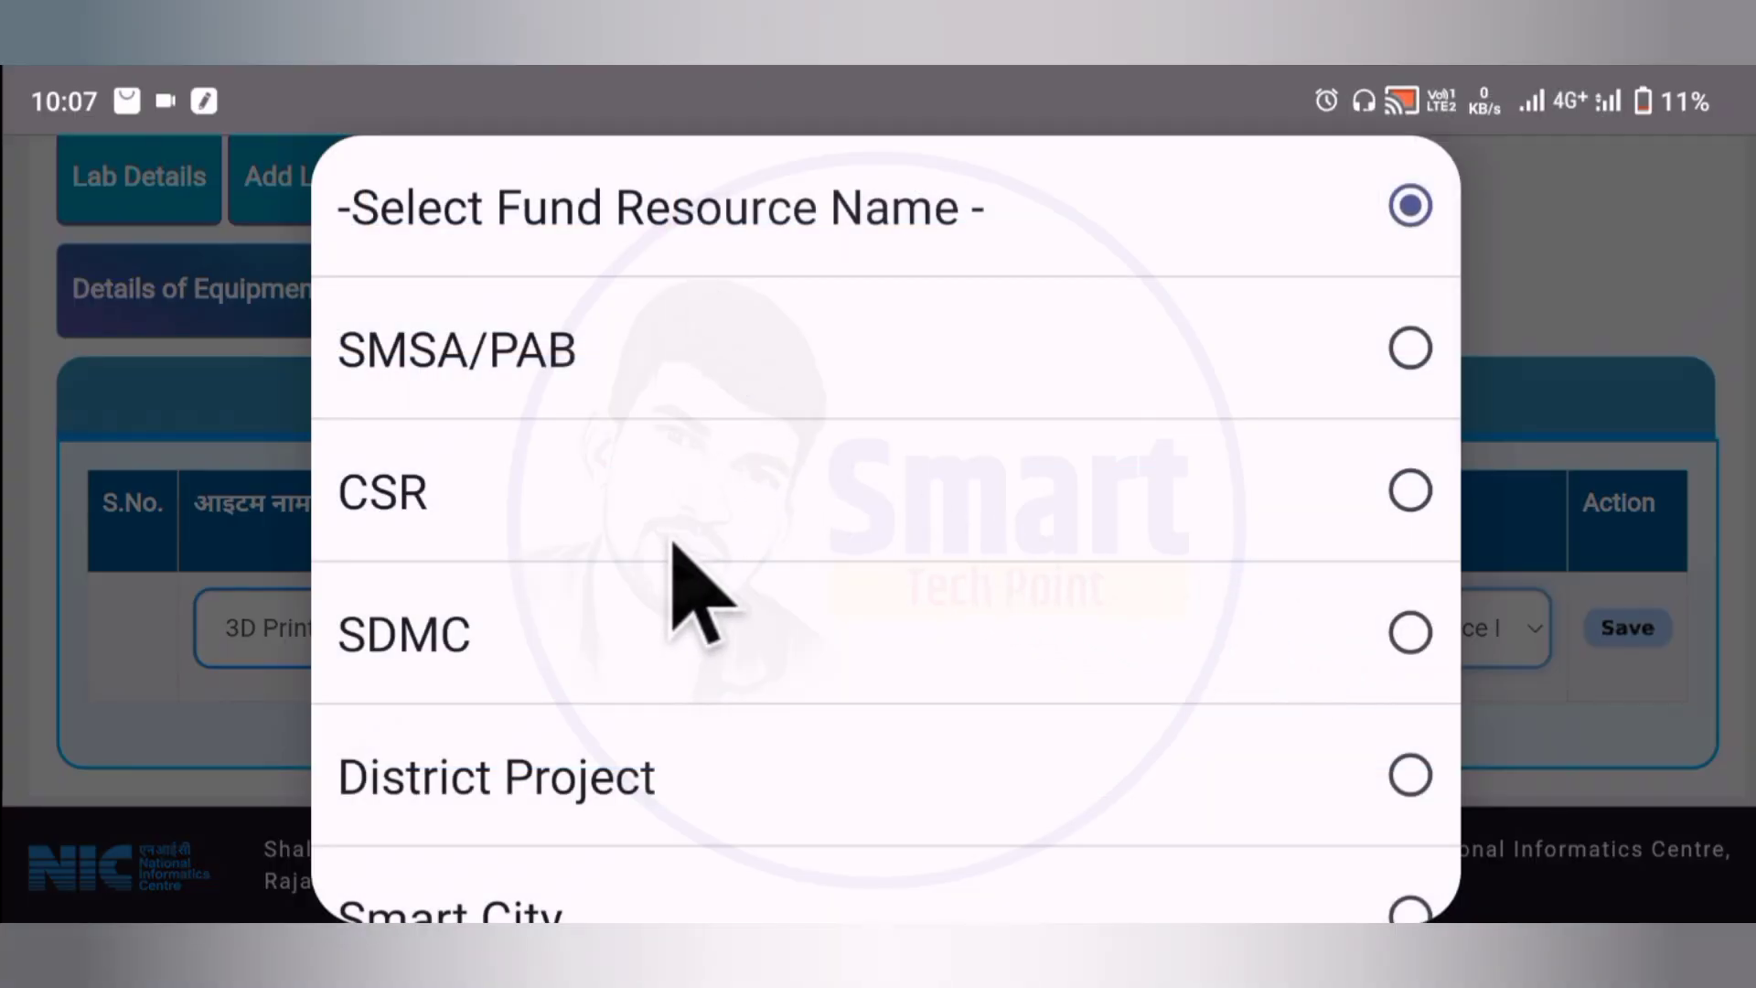
scroll(674, 558, down, 10)
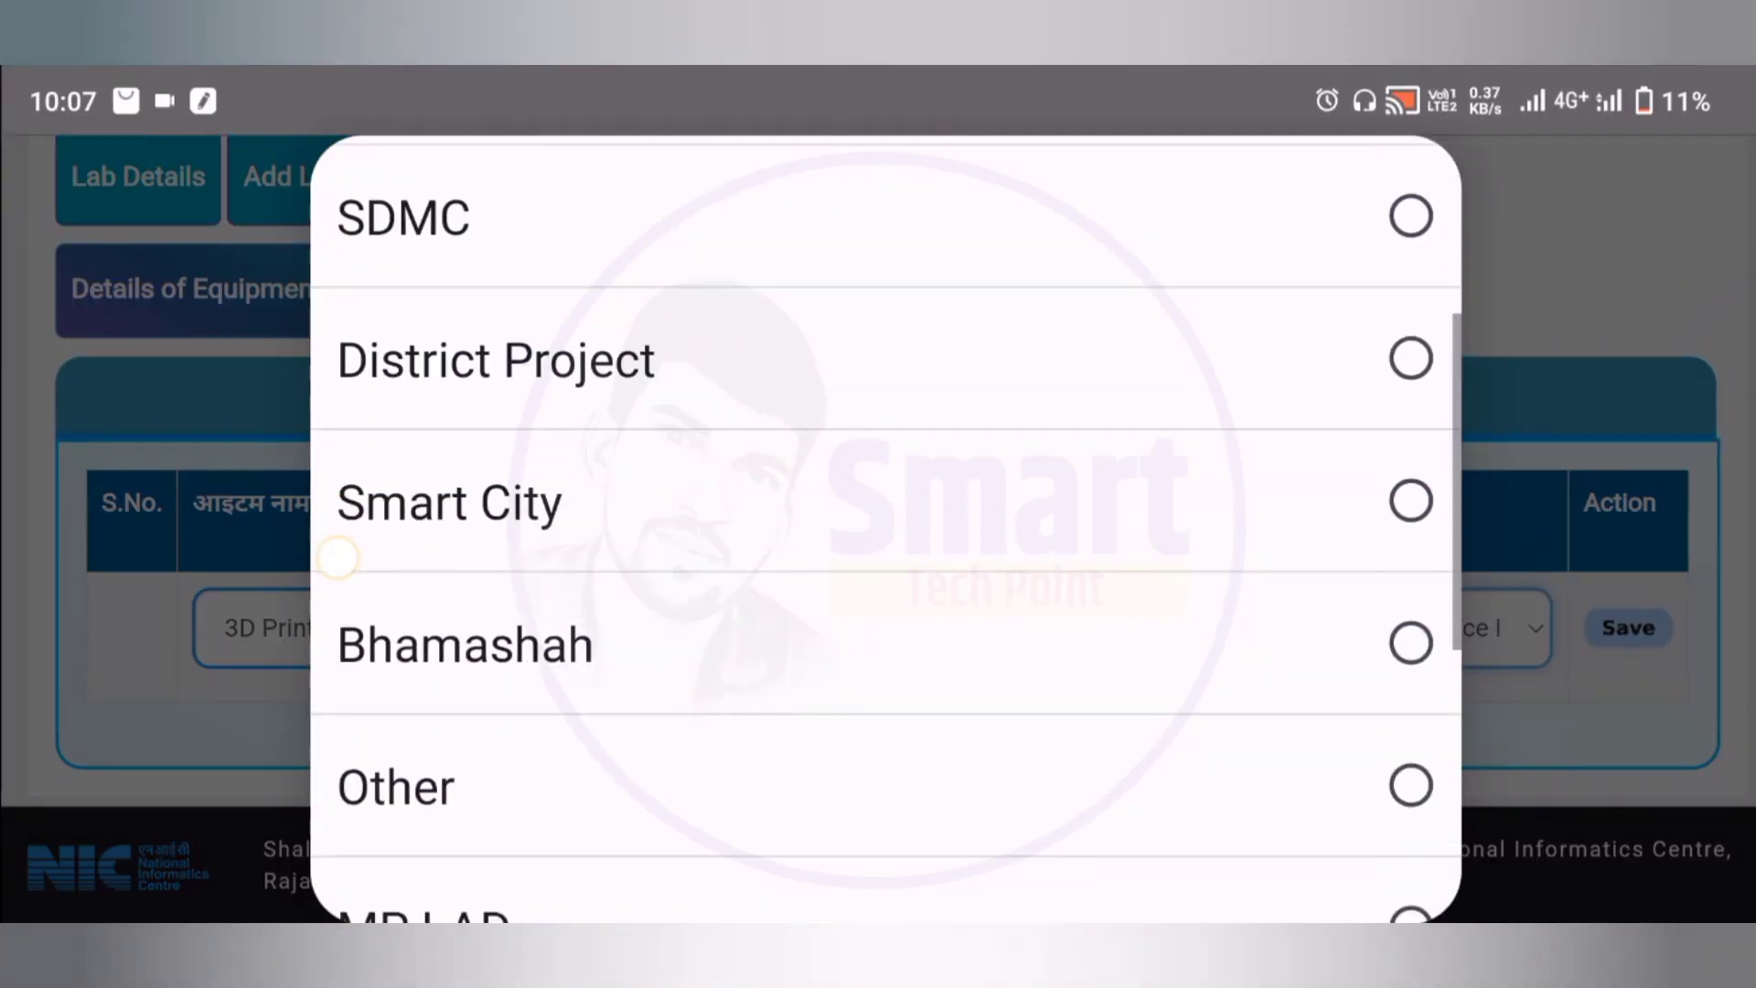
scroll(939, 509, up, 10)
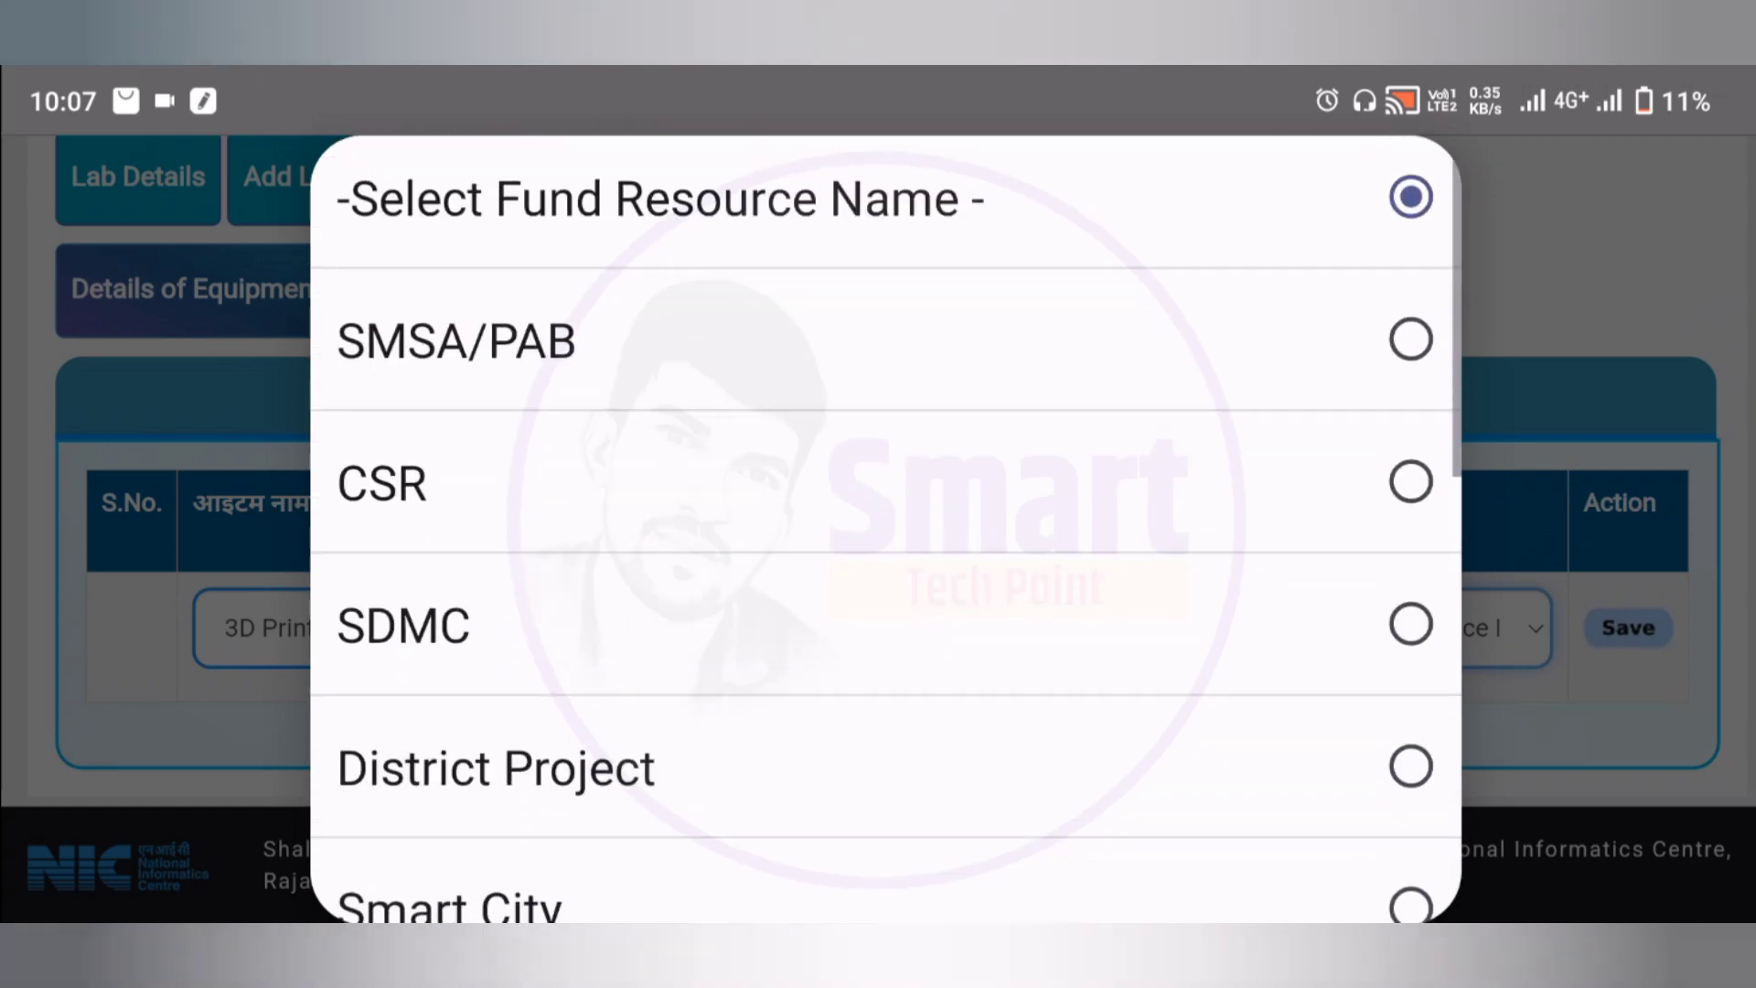
click(537, 208)
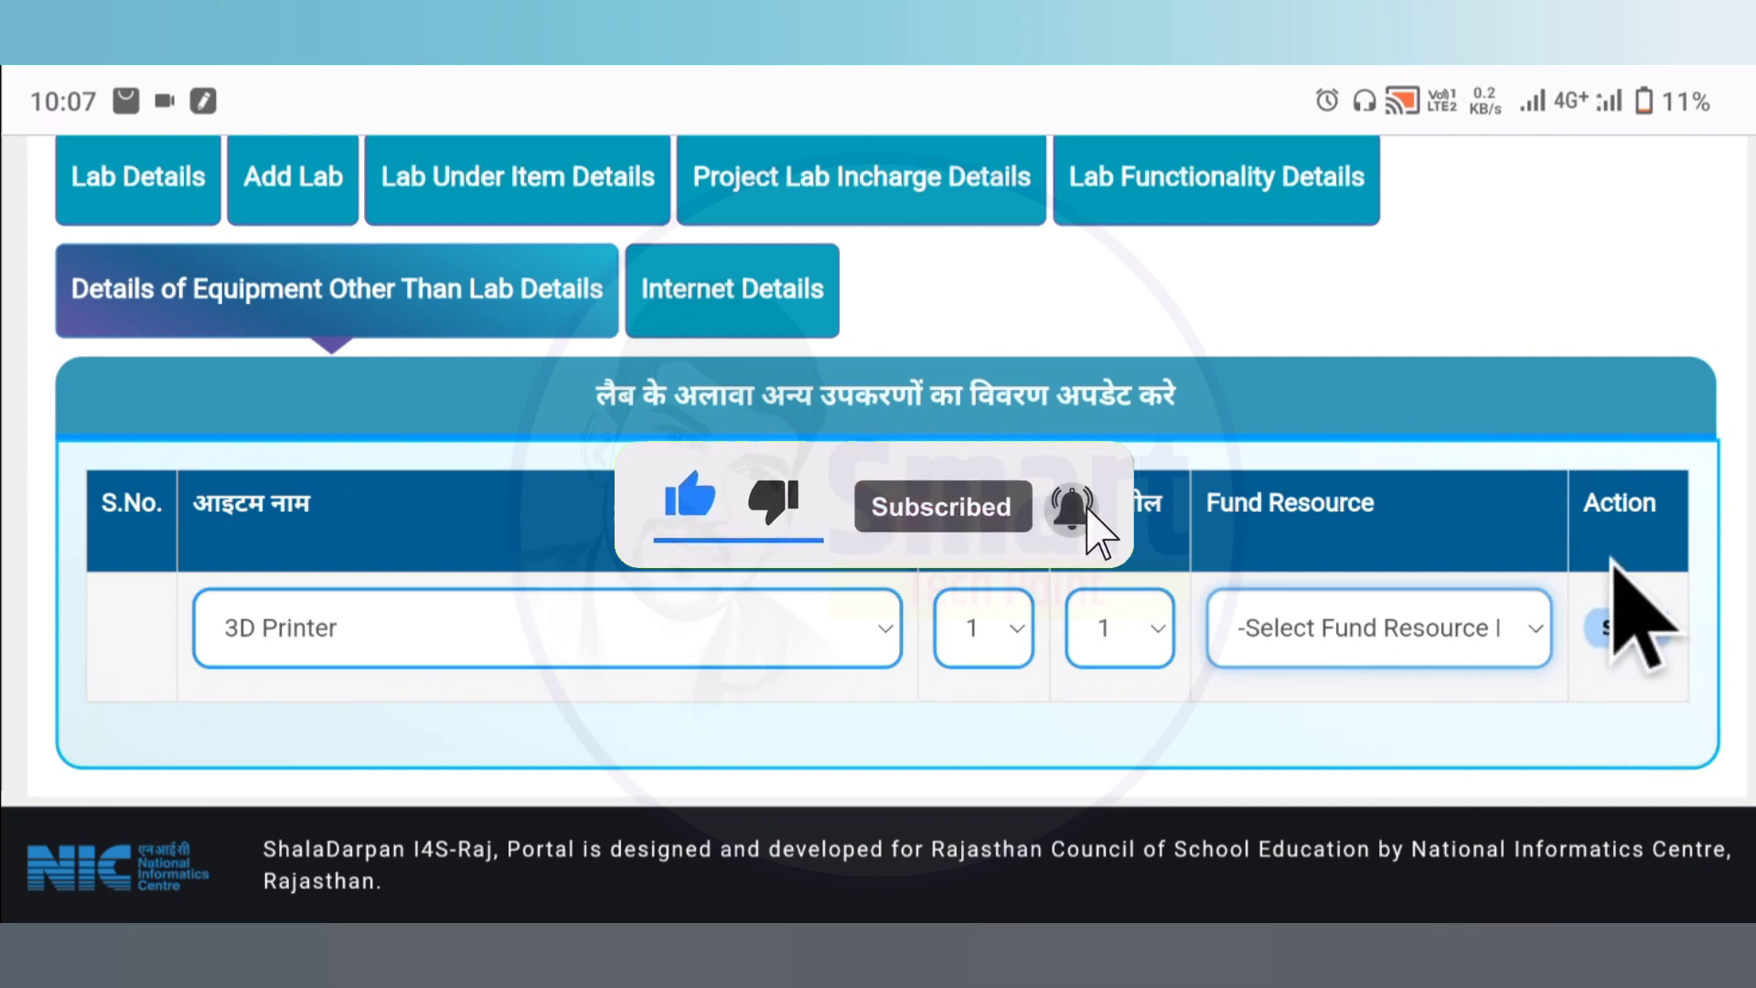
Go to the internet details and choose Airtel as the internet service provider
click(1627, 627)
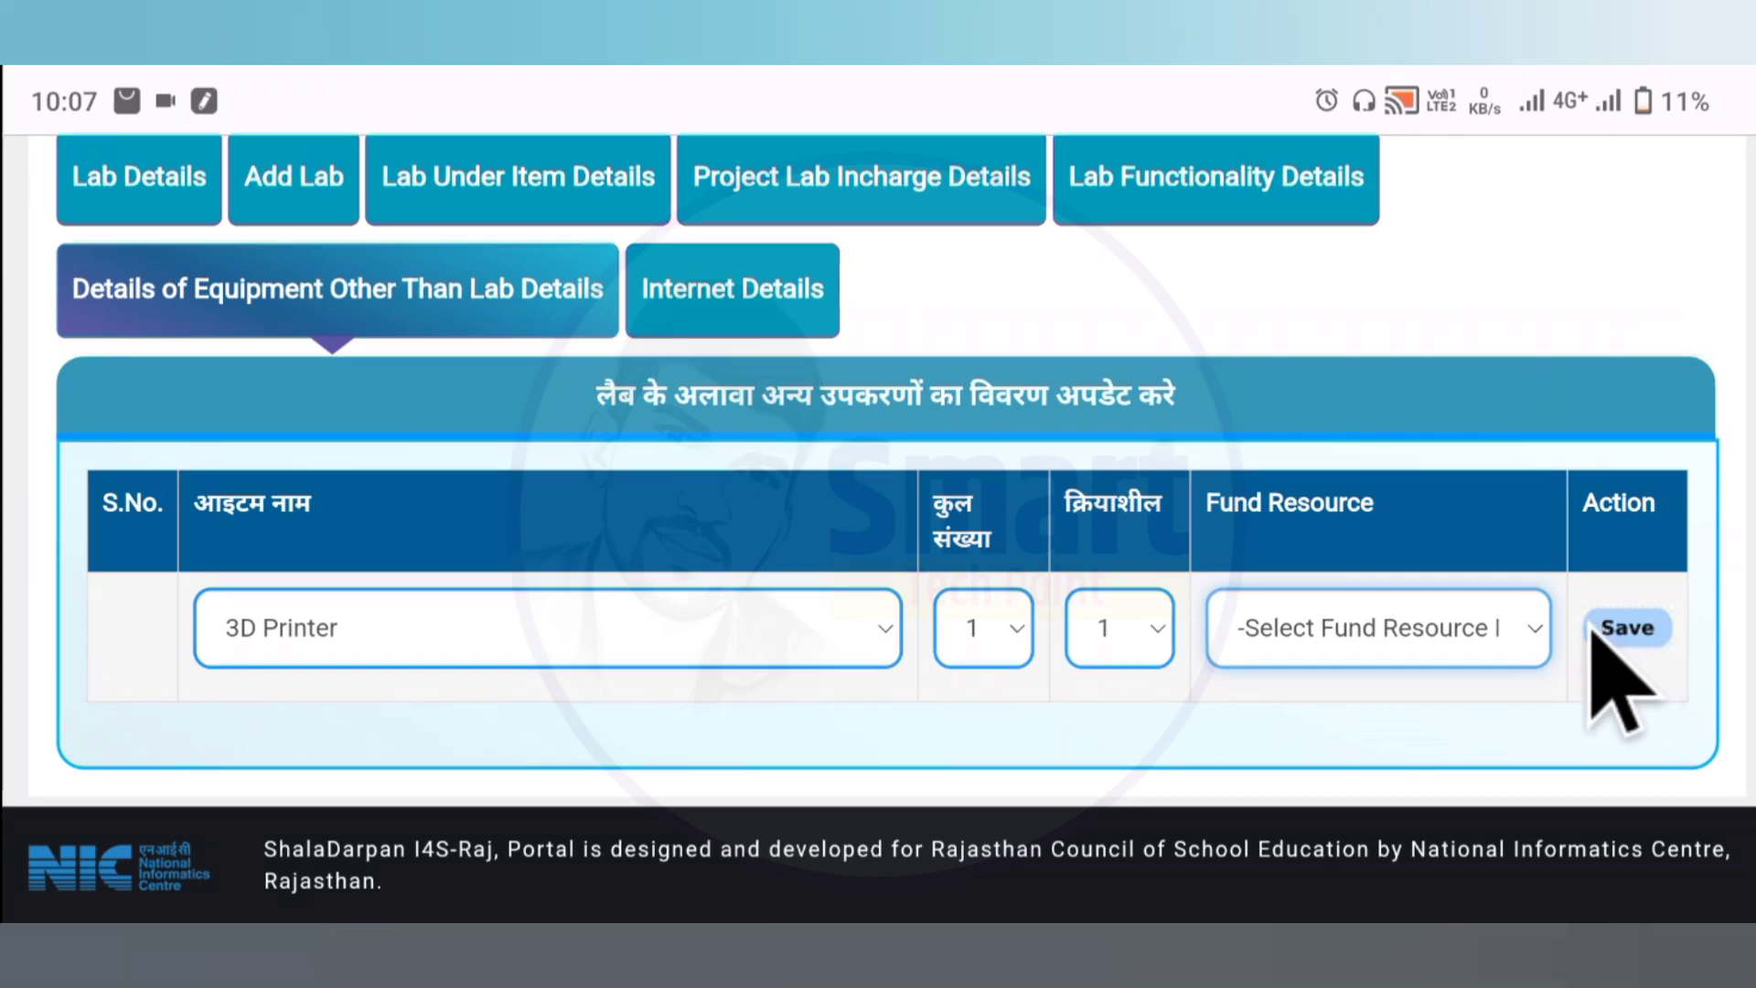
click(784, 253)
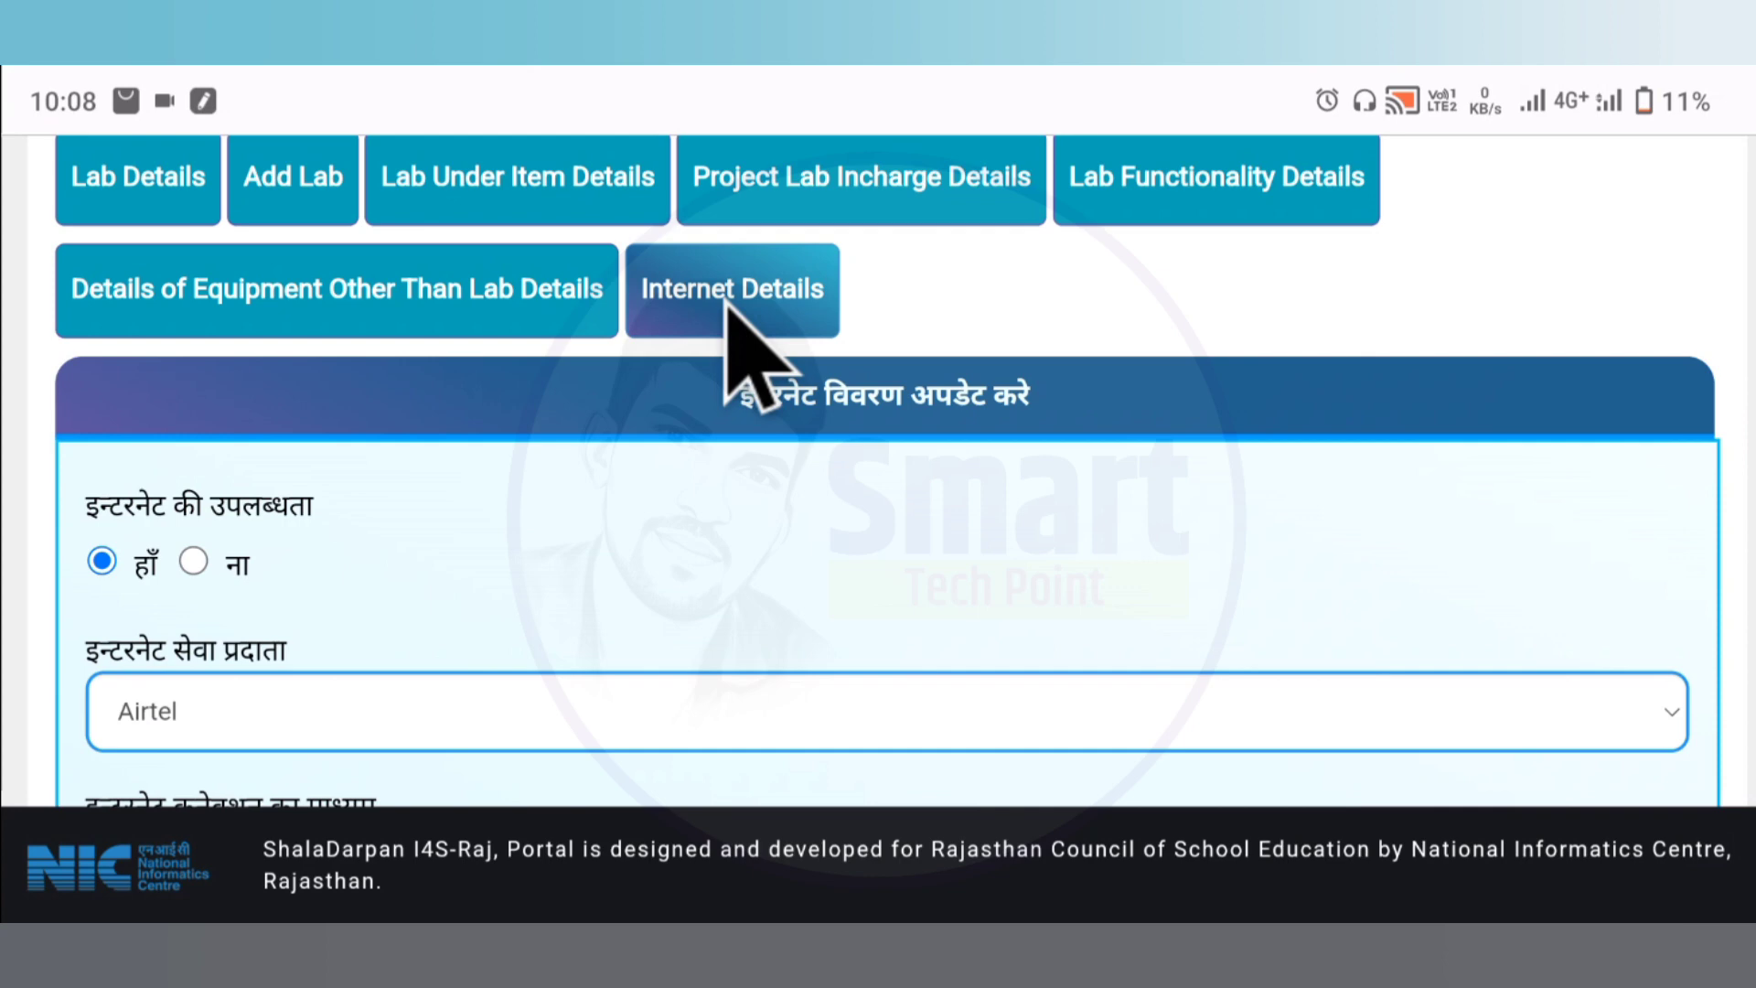
scroll(727, 306, down, 3)
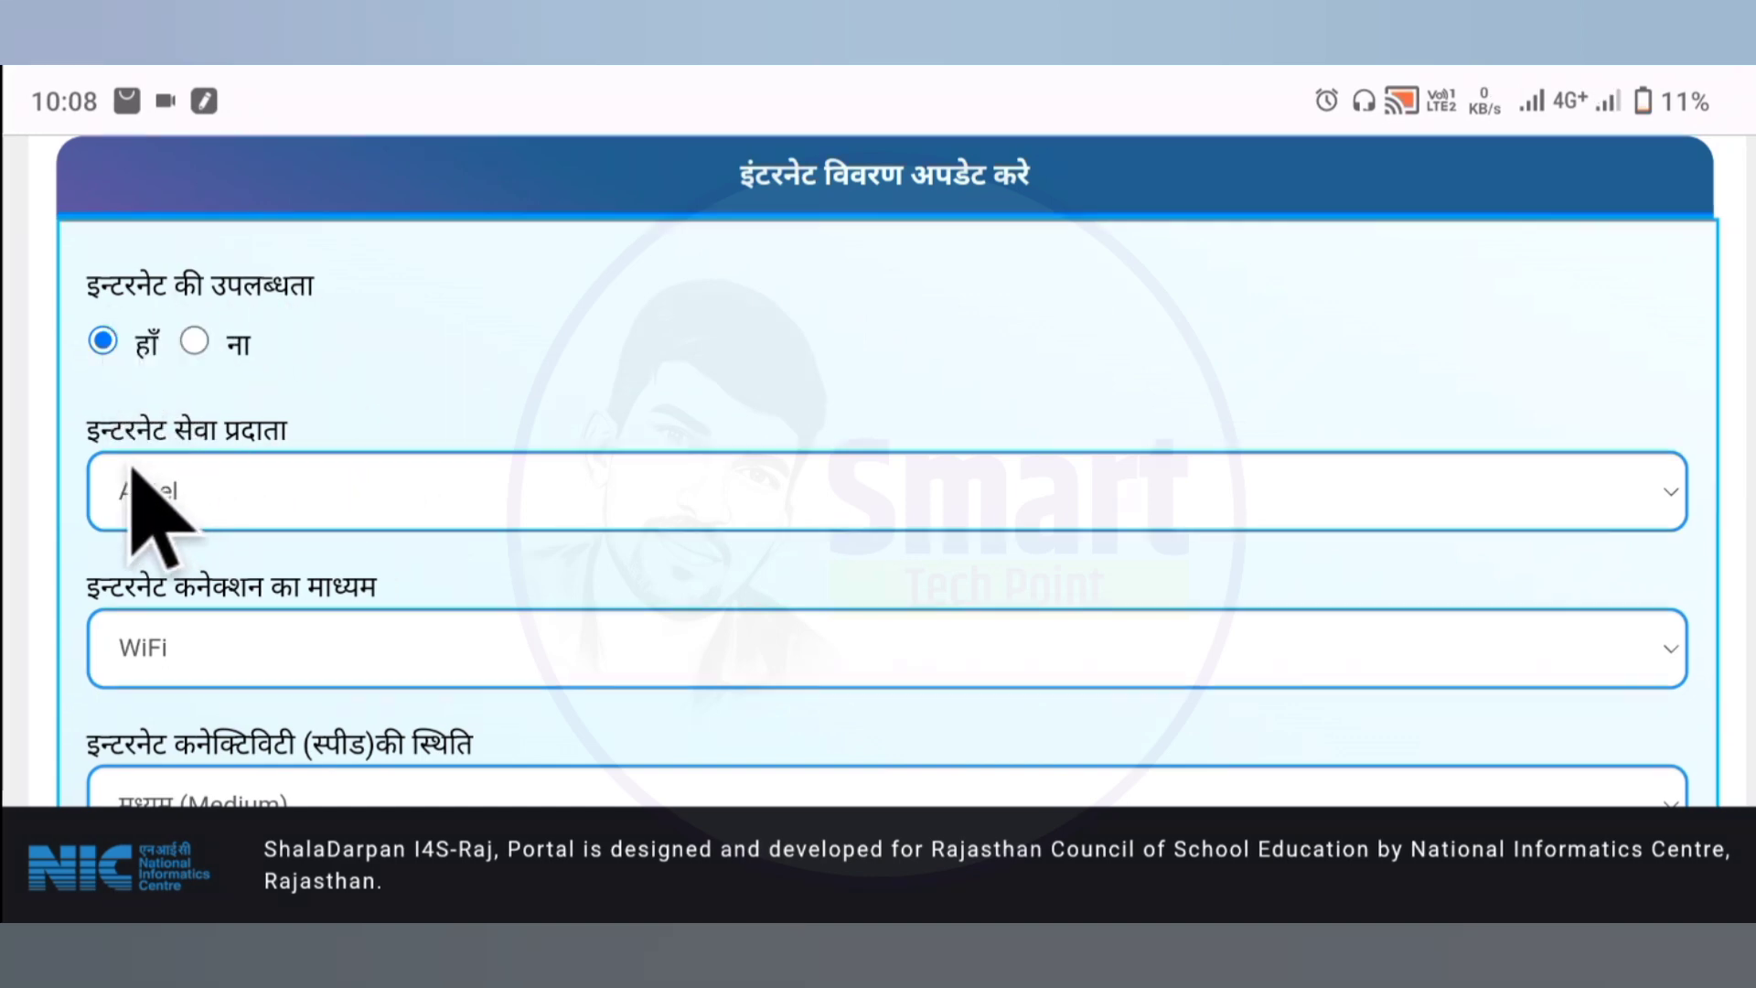
click(259, 468)
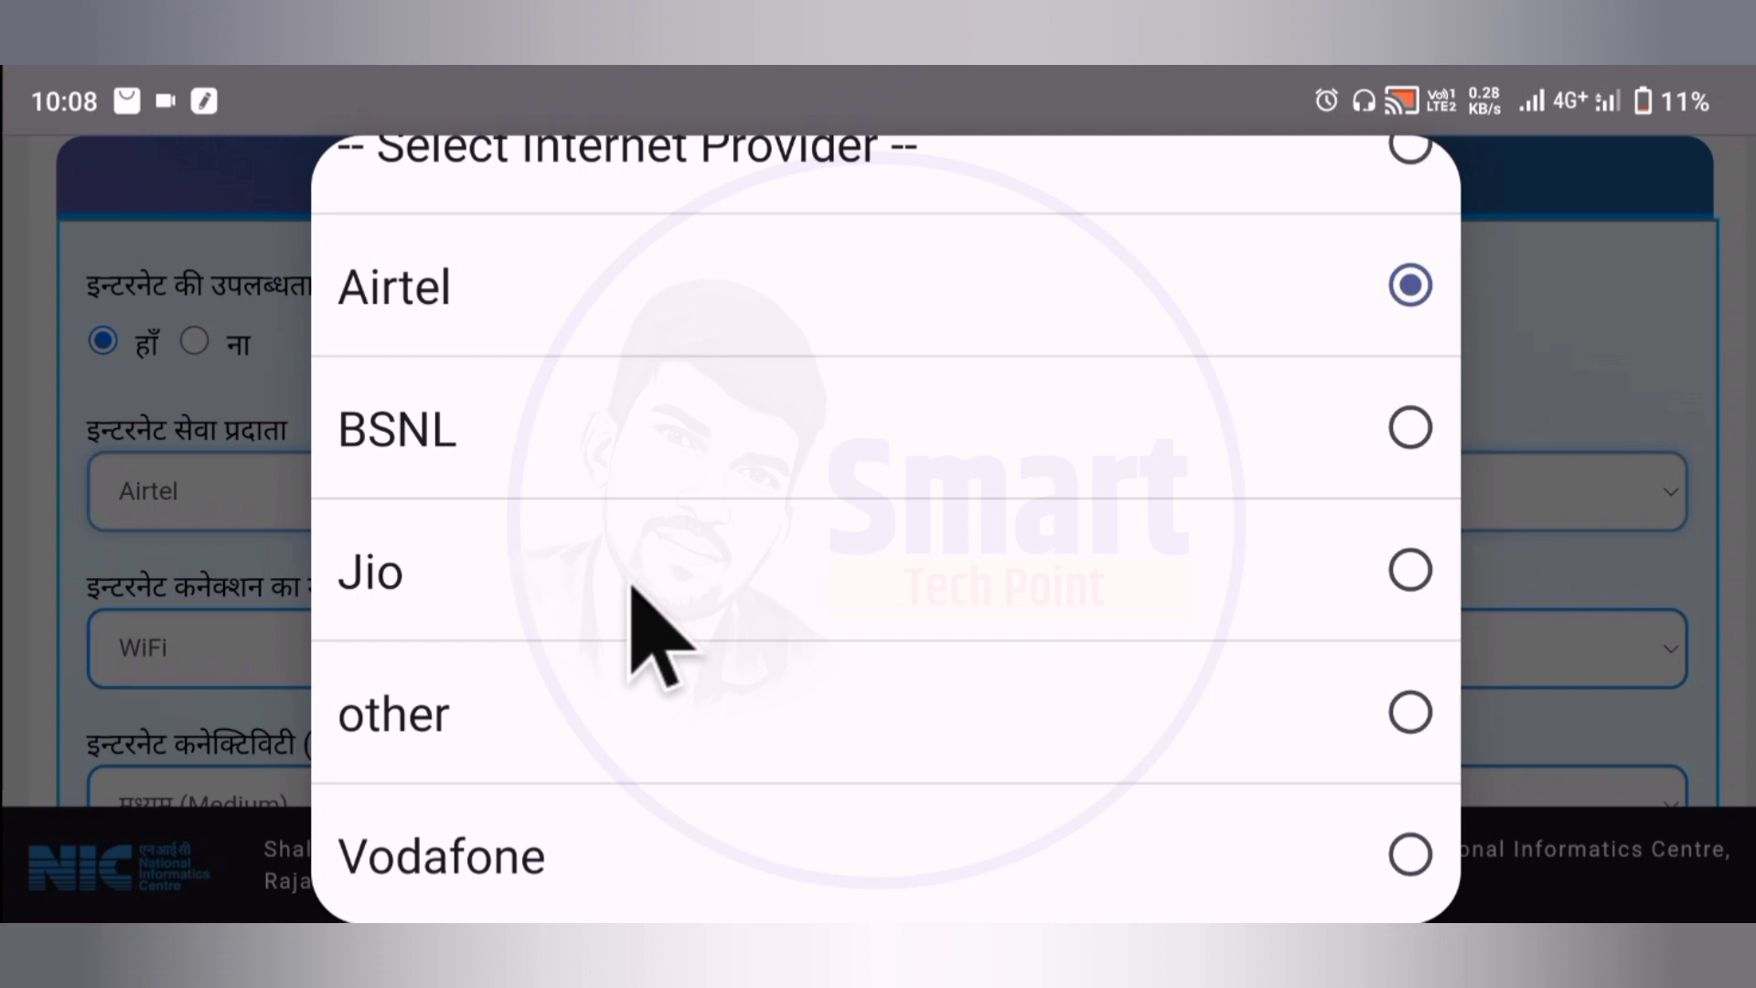
click(576, 301)
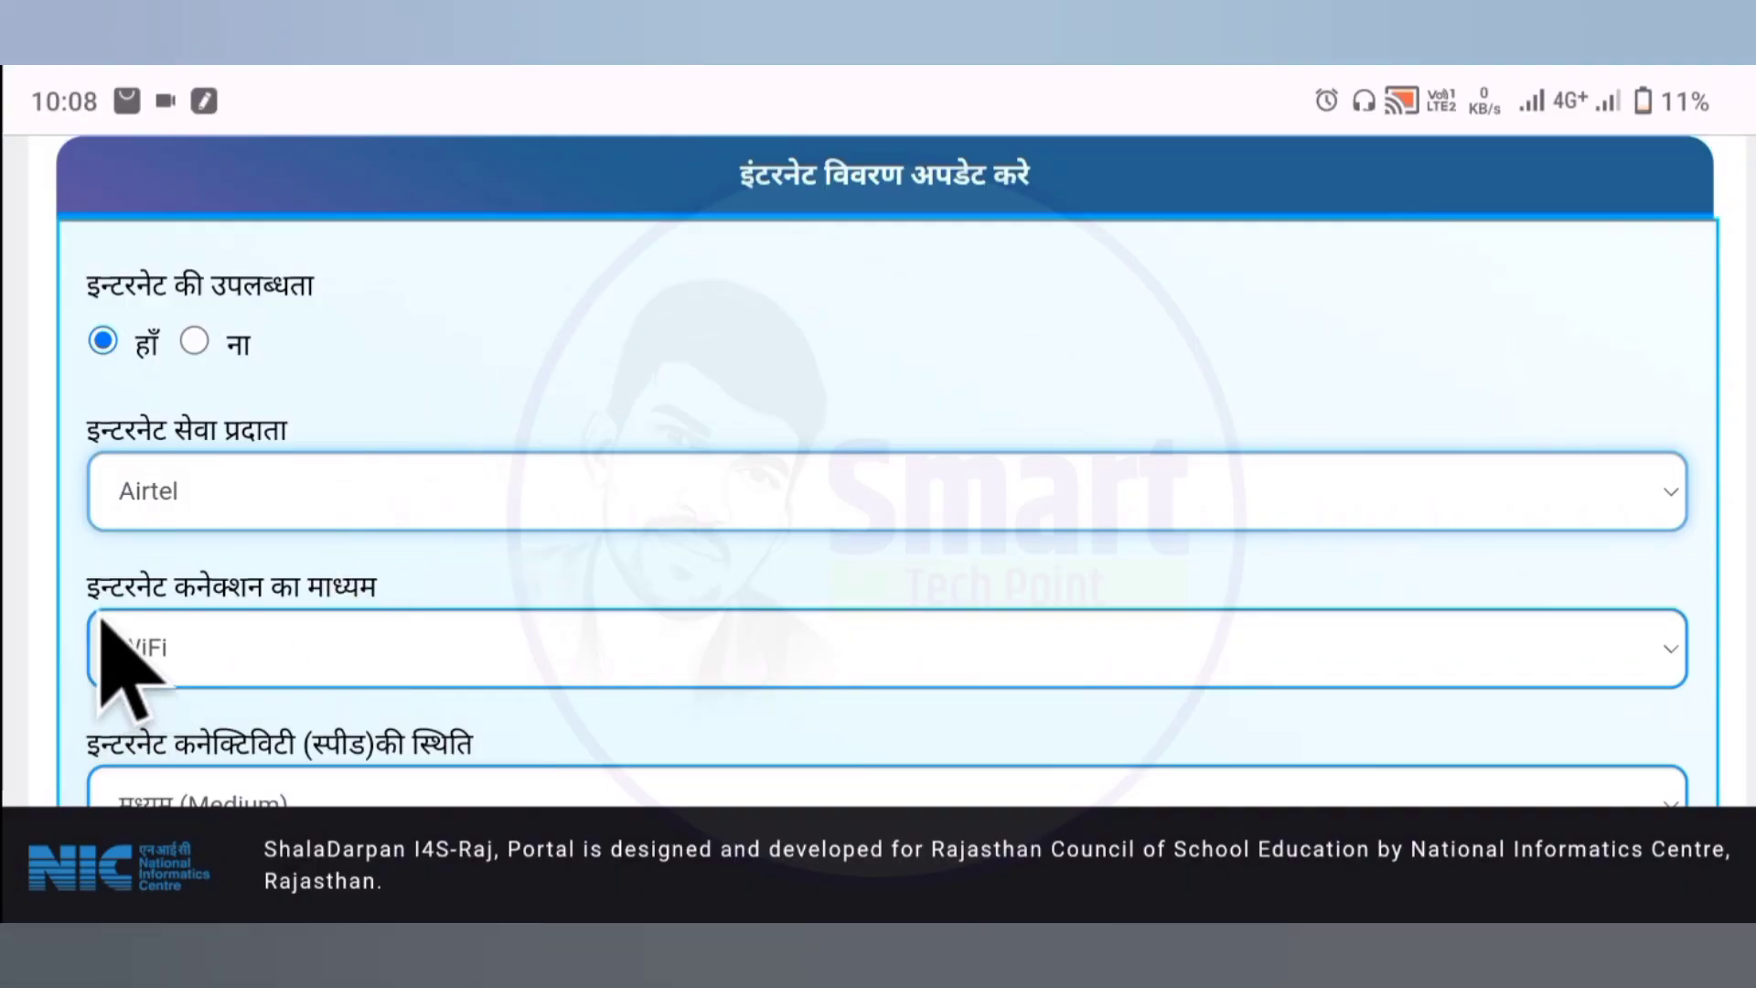
Set the internet connection medium to WiFi and the connectivity speed to मध्यम (Medium)
click(331, 631)
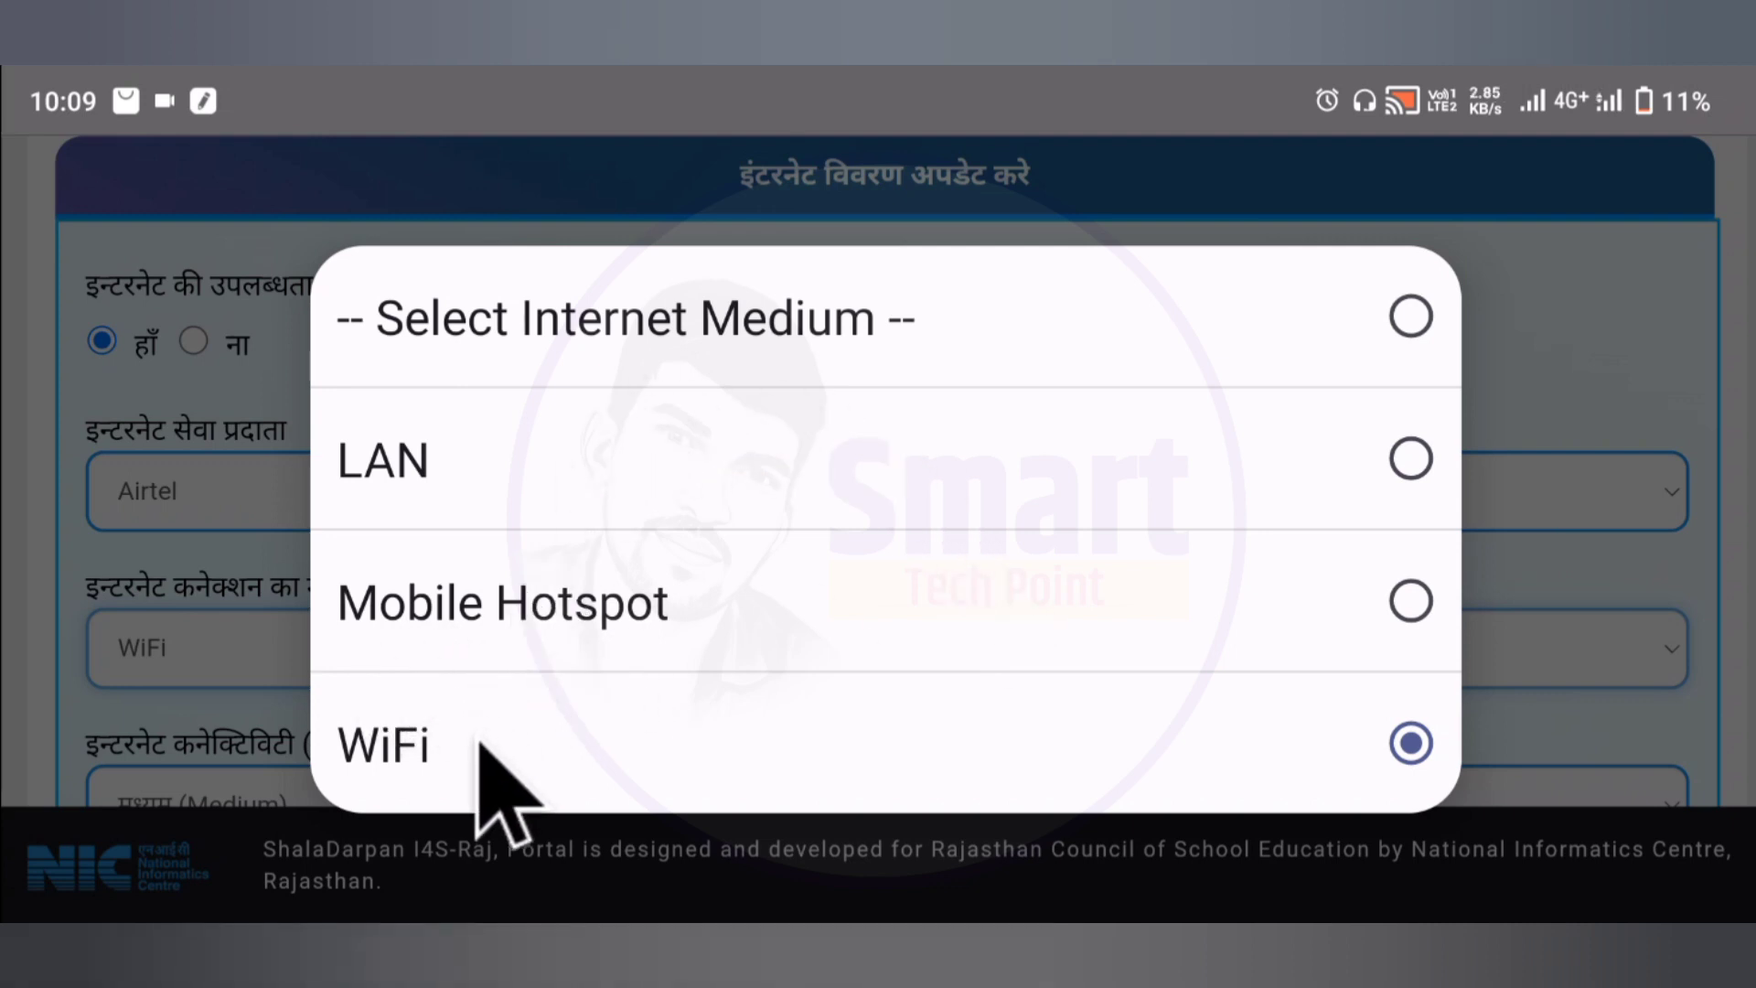
click(1172, 737)
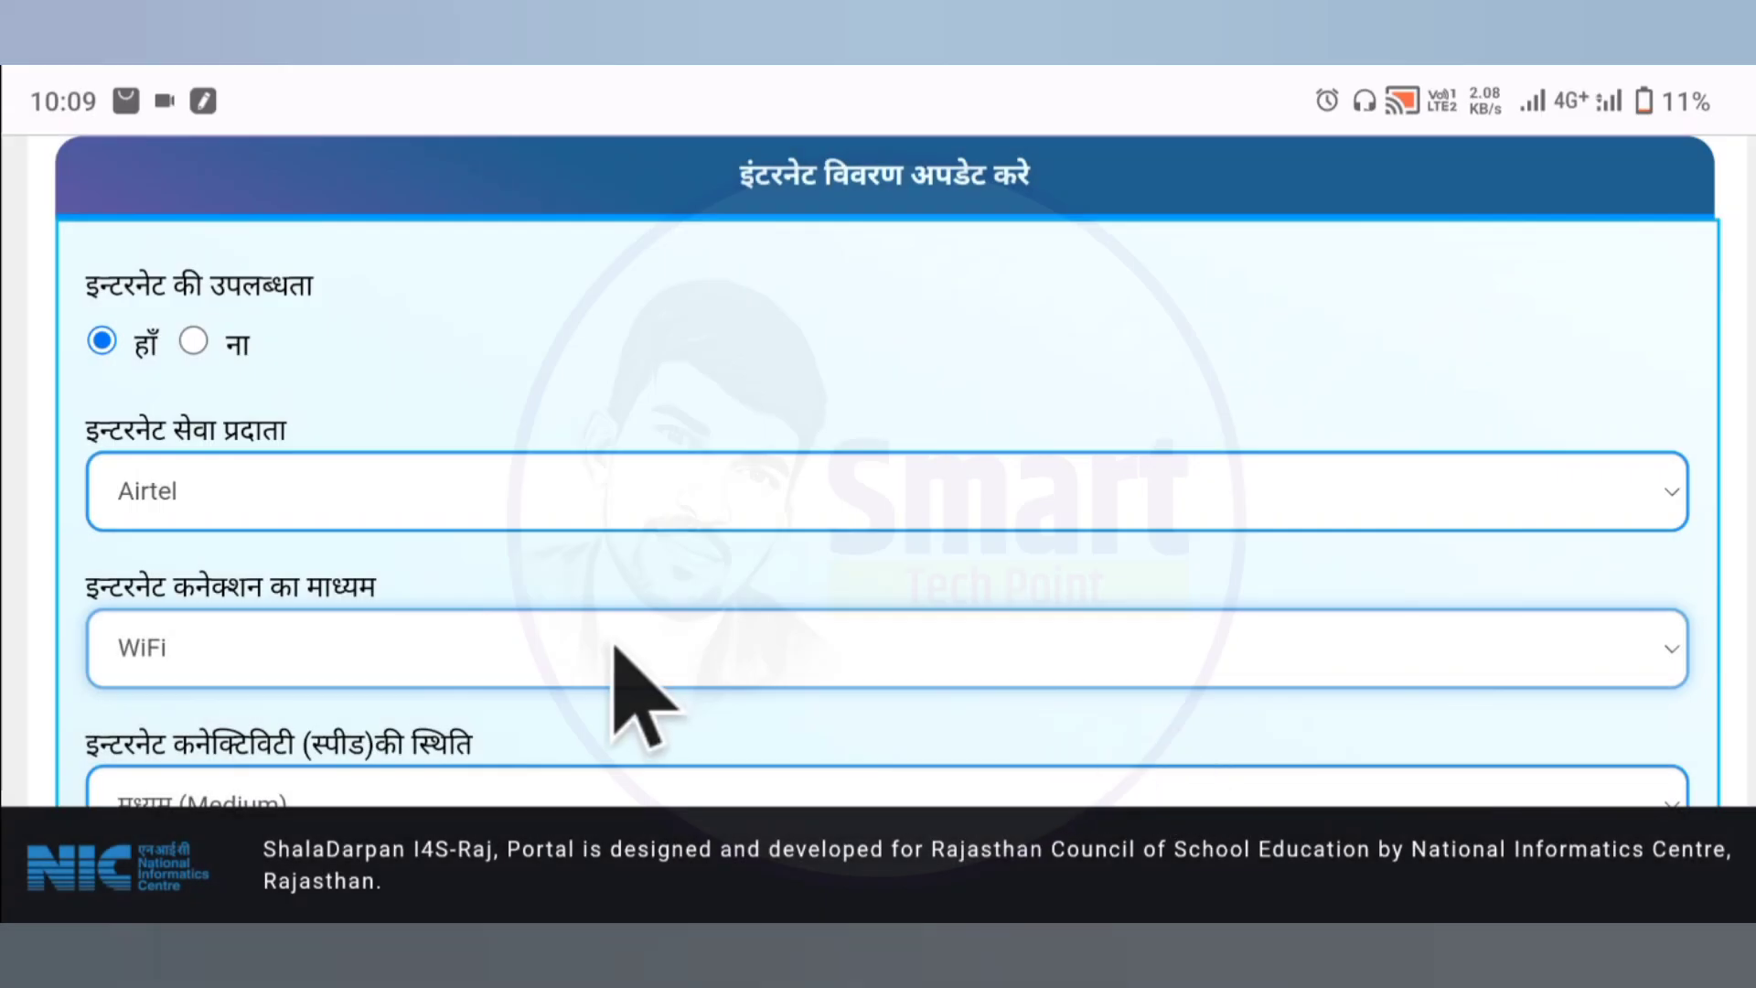
scroll(643, 695, down, 4)
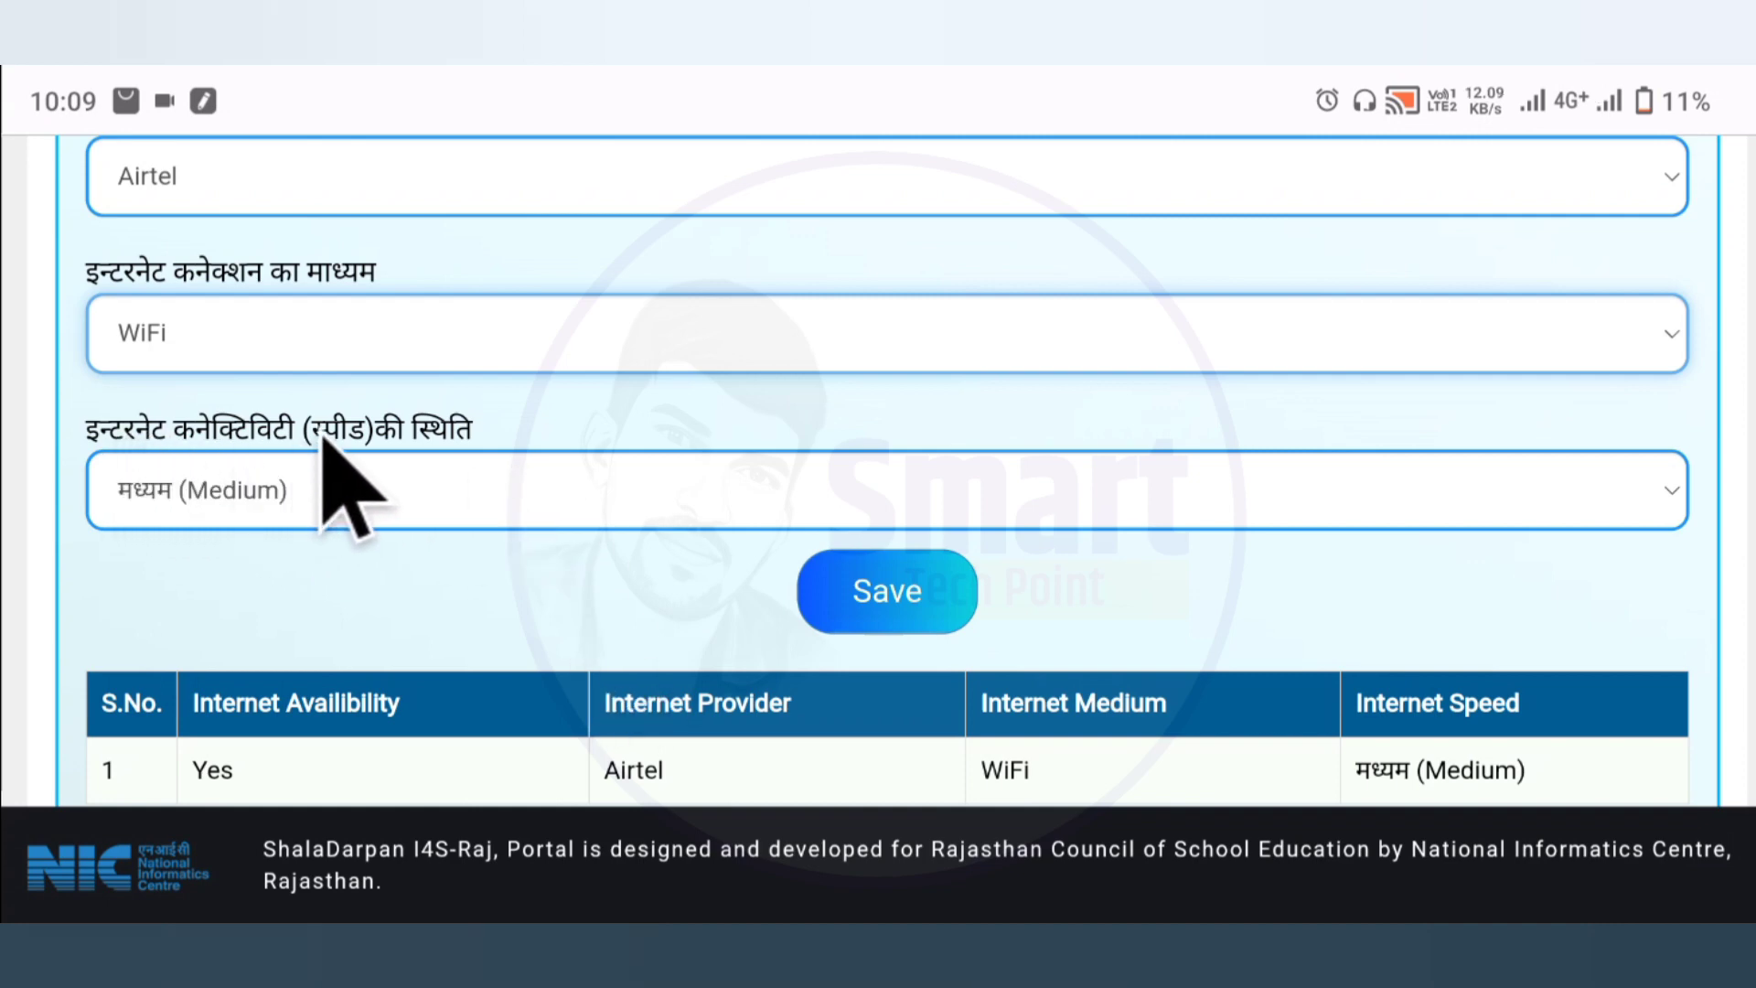
click(403, 489)
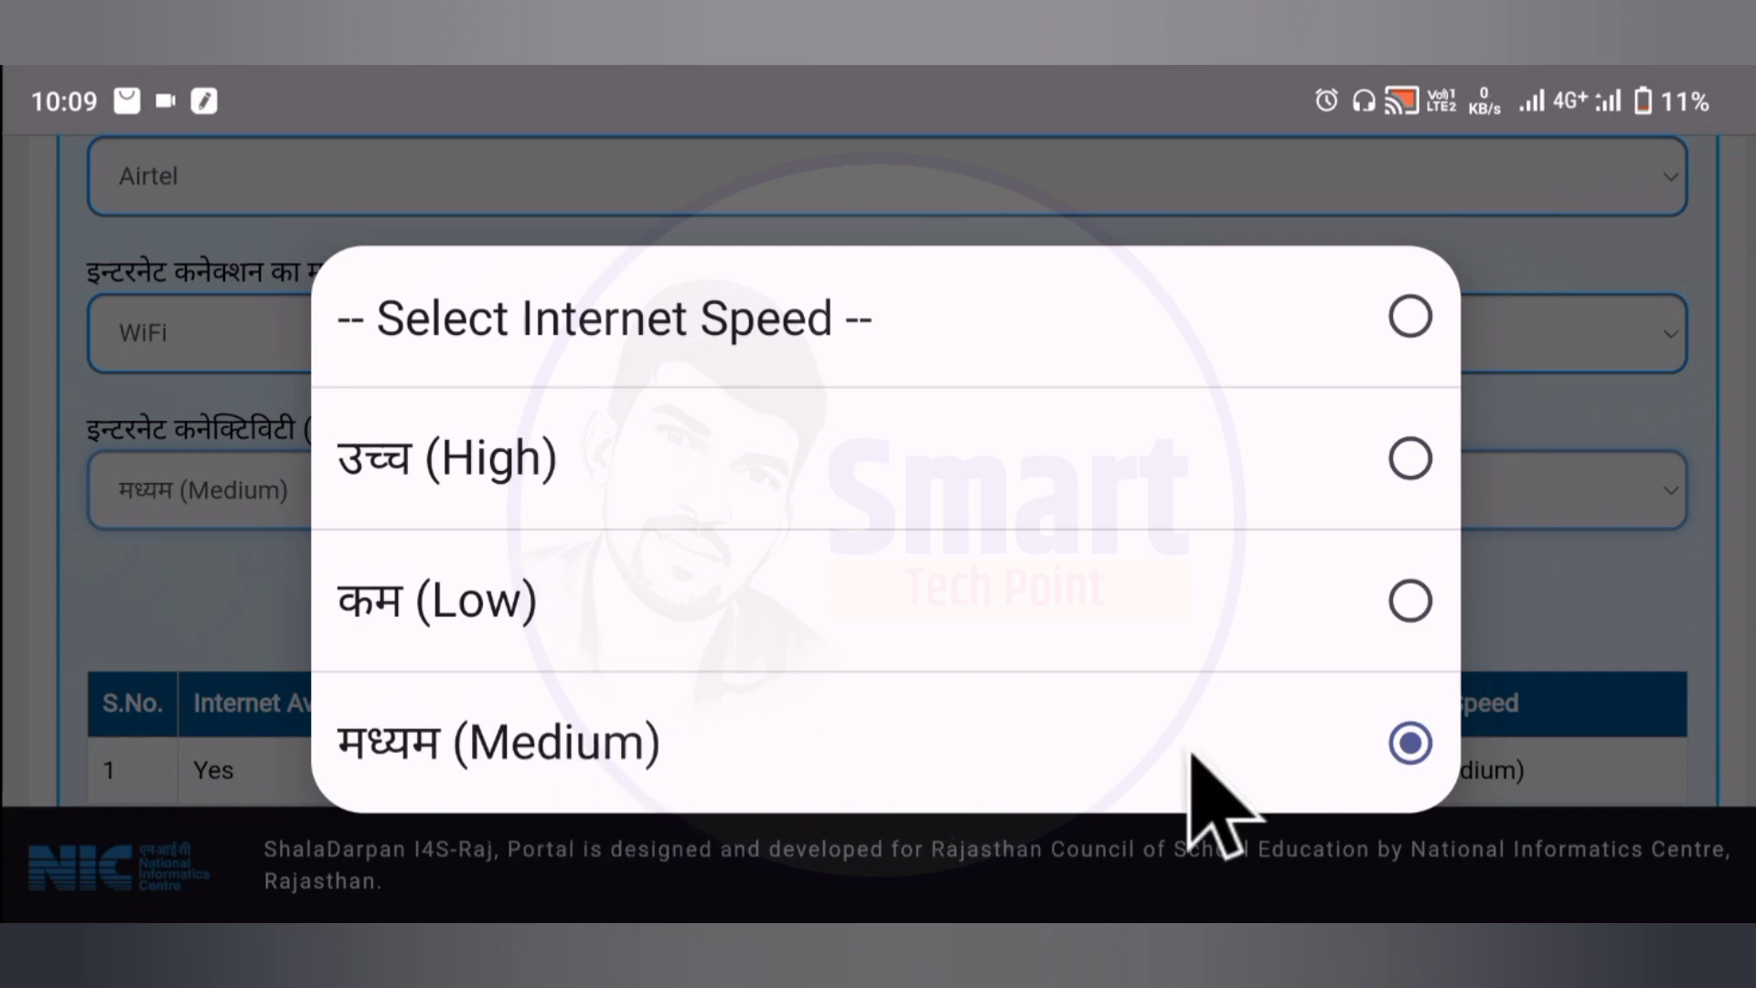
click(1409, 743)
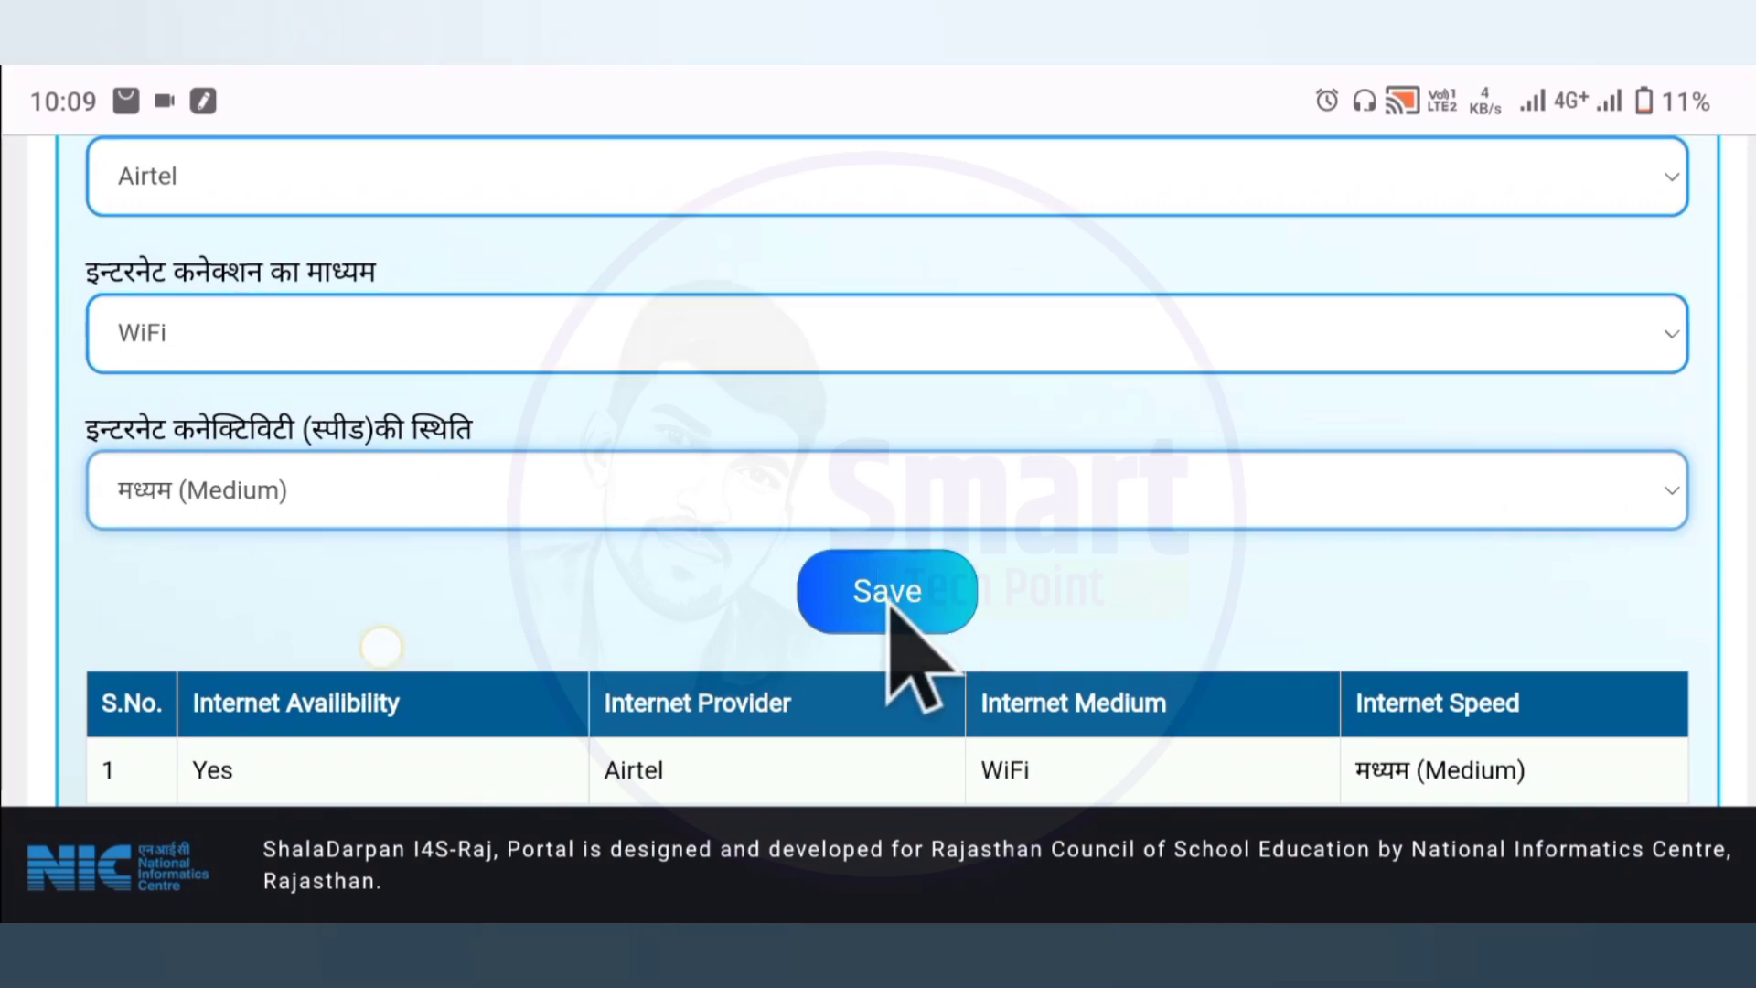
scroll(889, 605, down, 2)
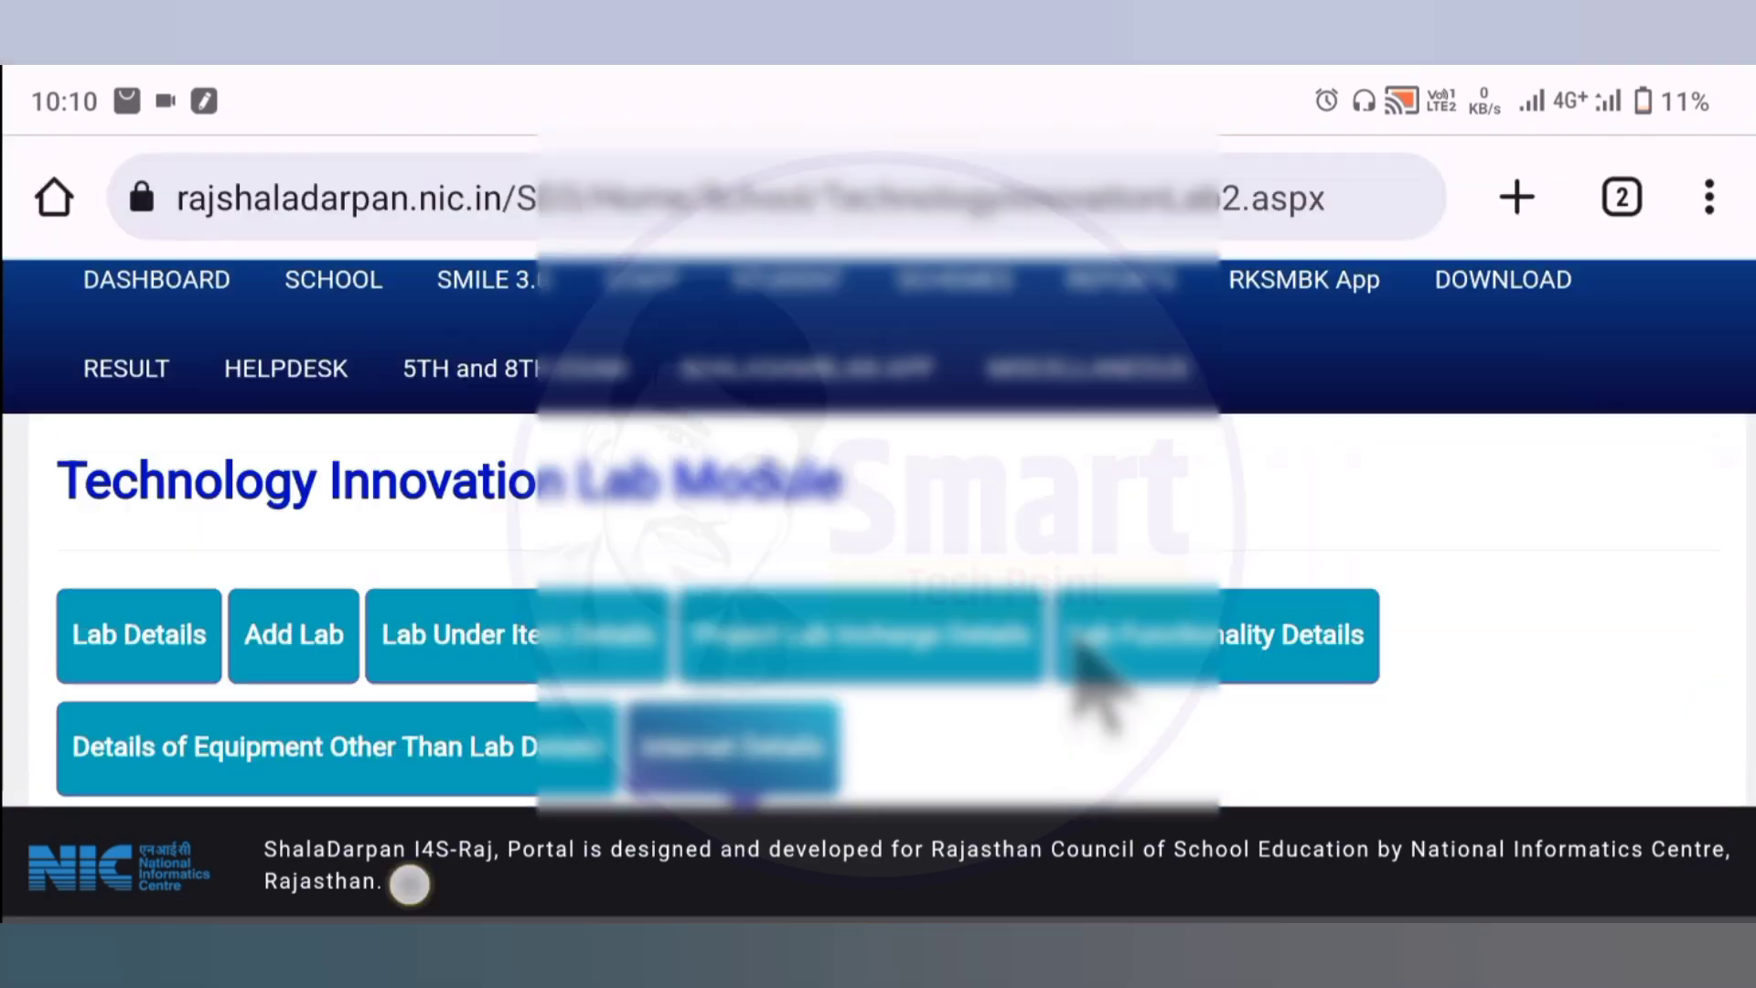
scroll(878, 494, down, 5)
scroll(878, 494, down, 2)
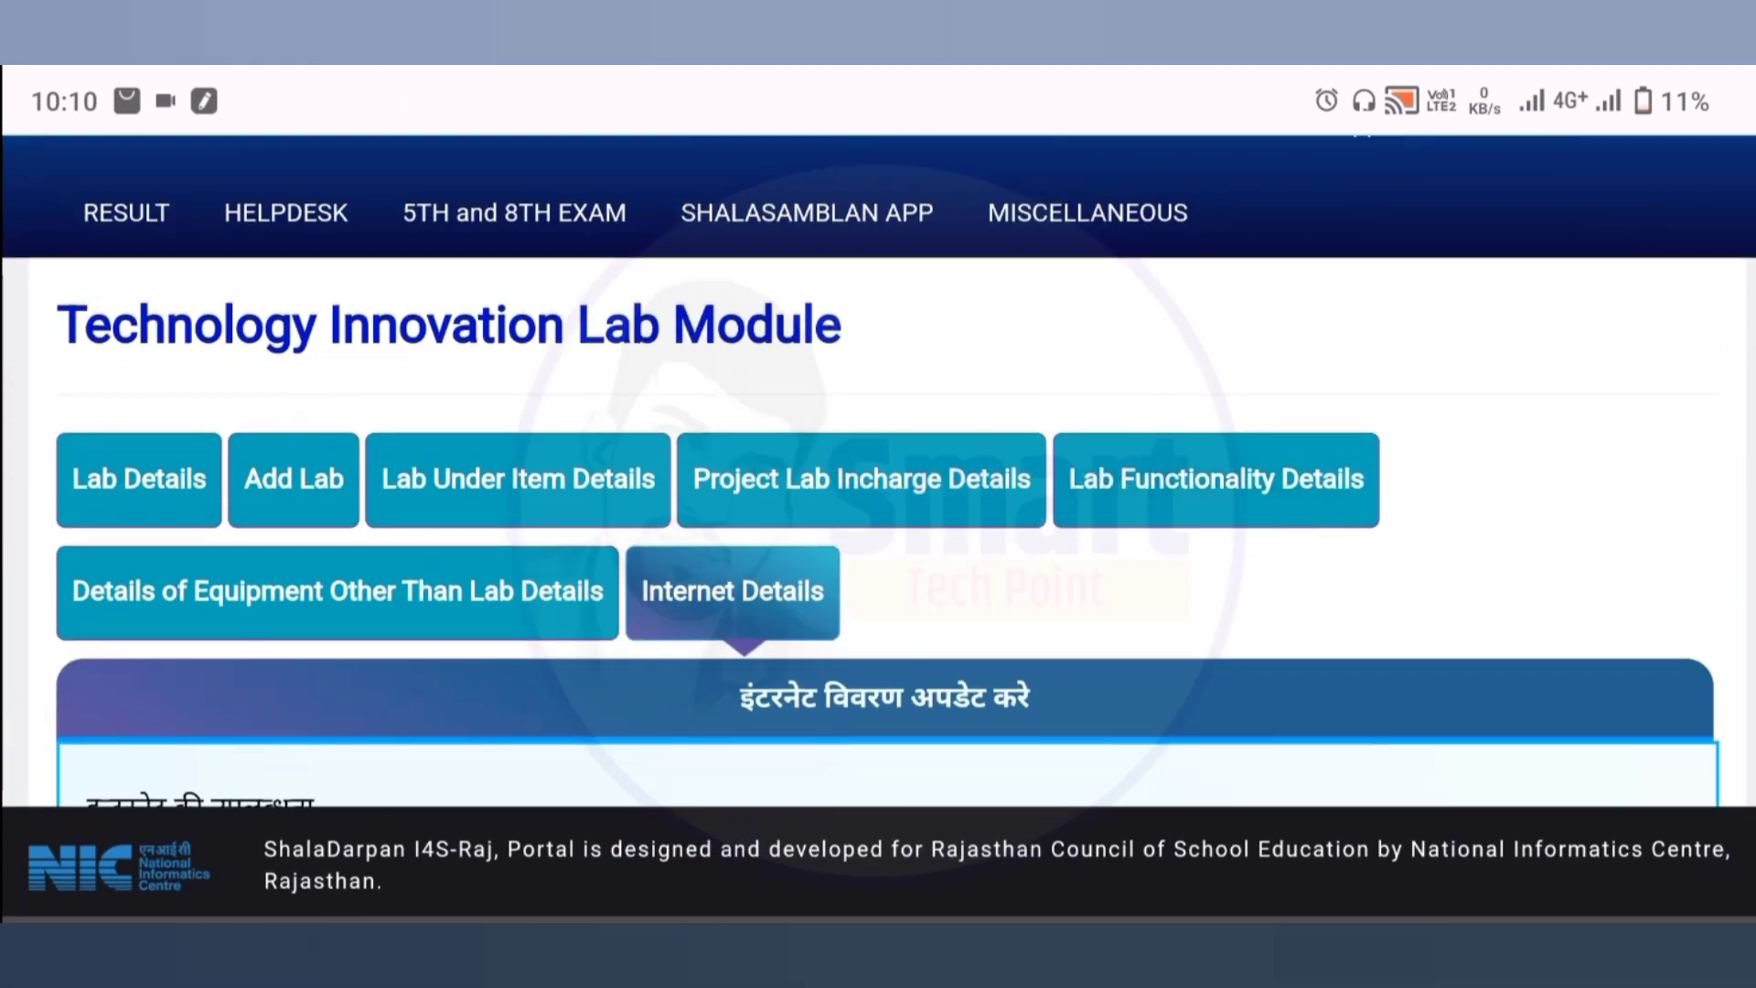